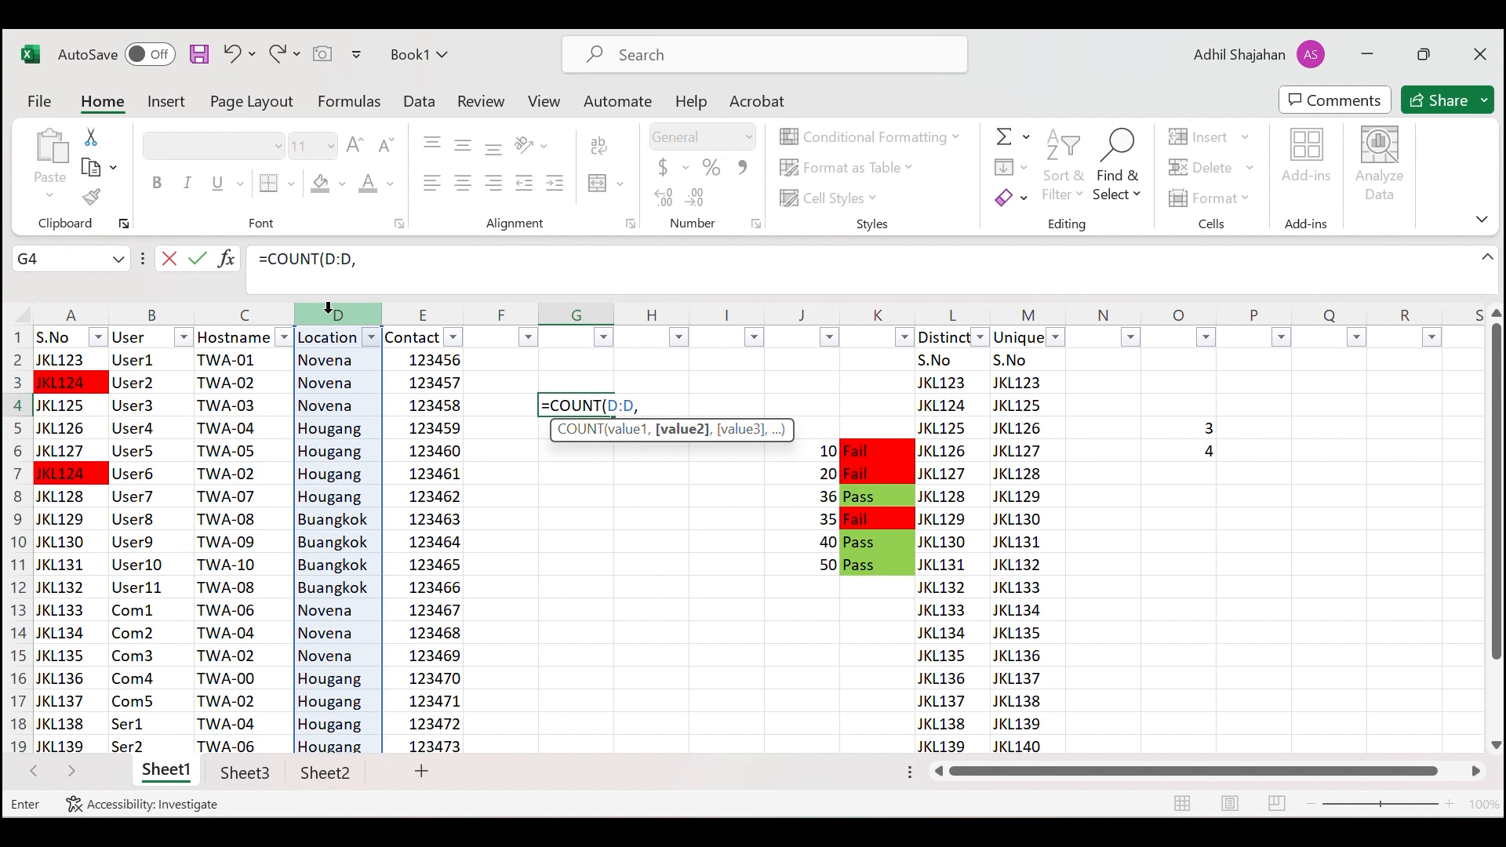
Finish the G4 formula as =COUNT(D:D) by removing the stray comma and closing it.
key("BackSpace")
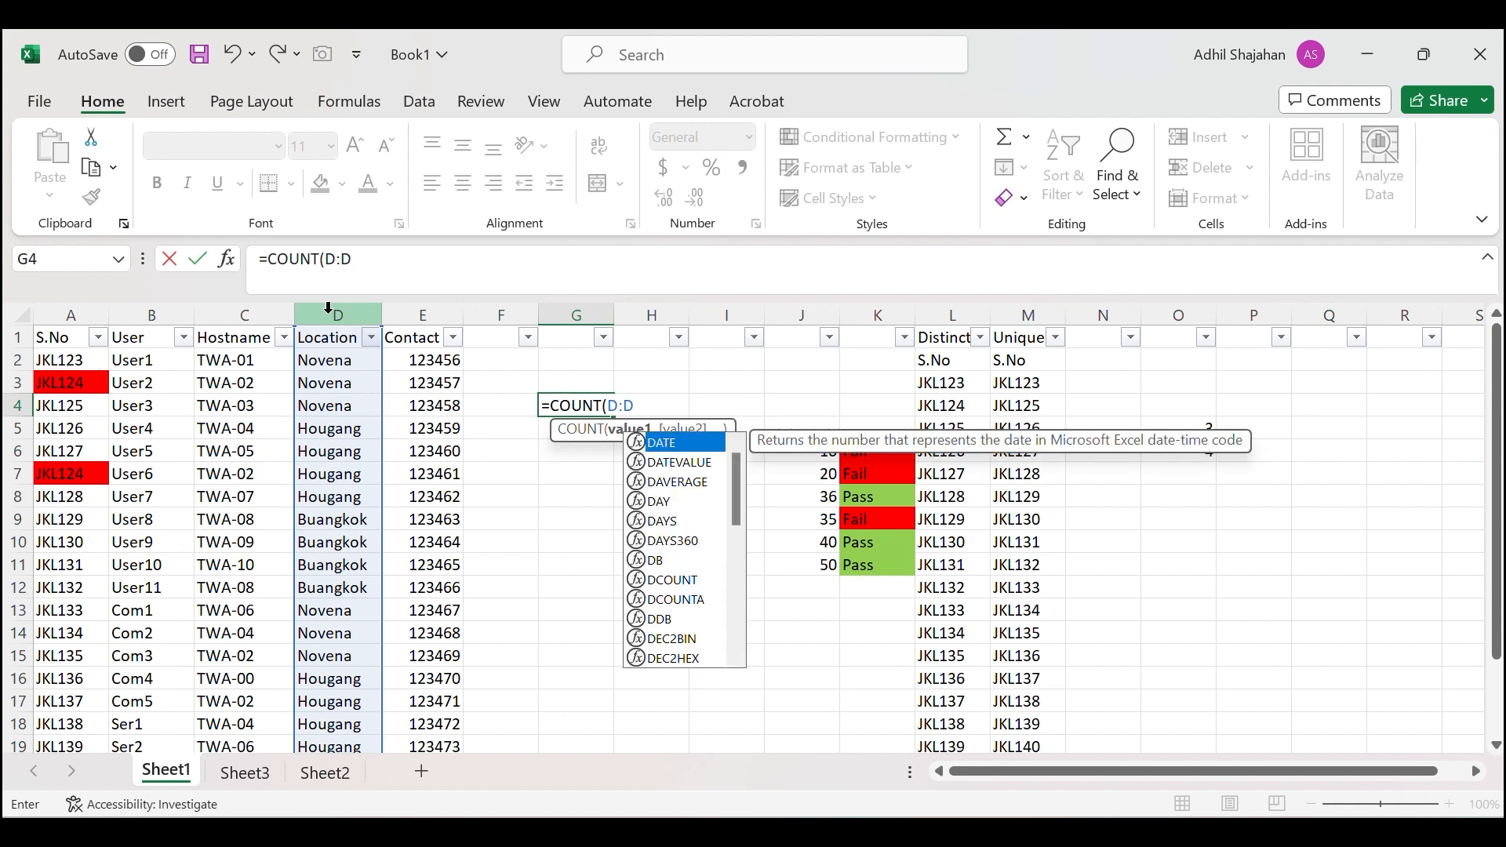
type(",")
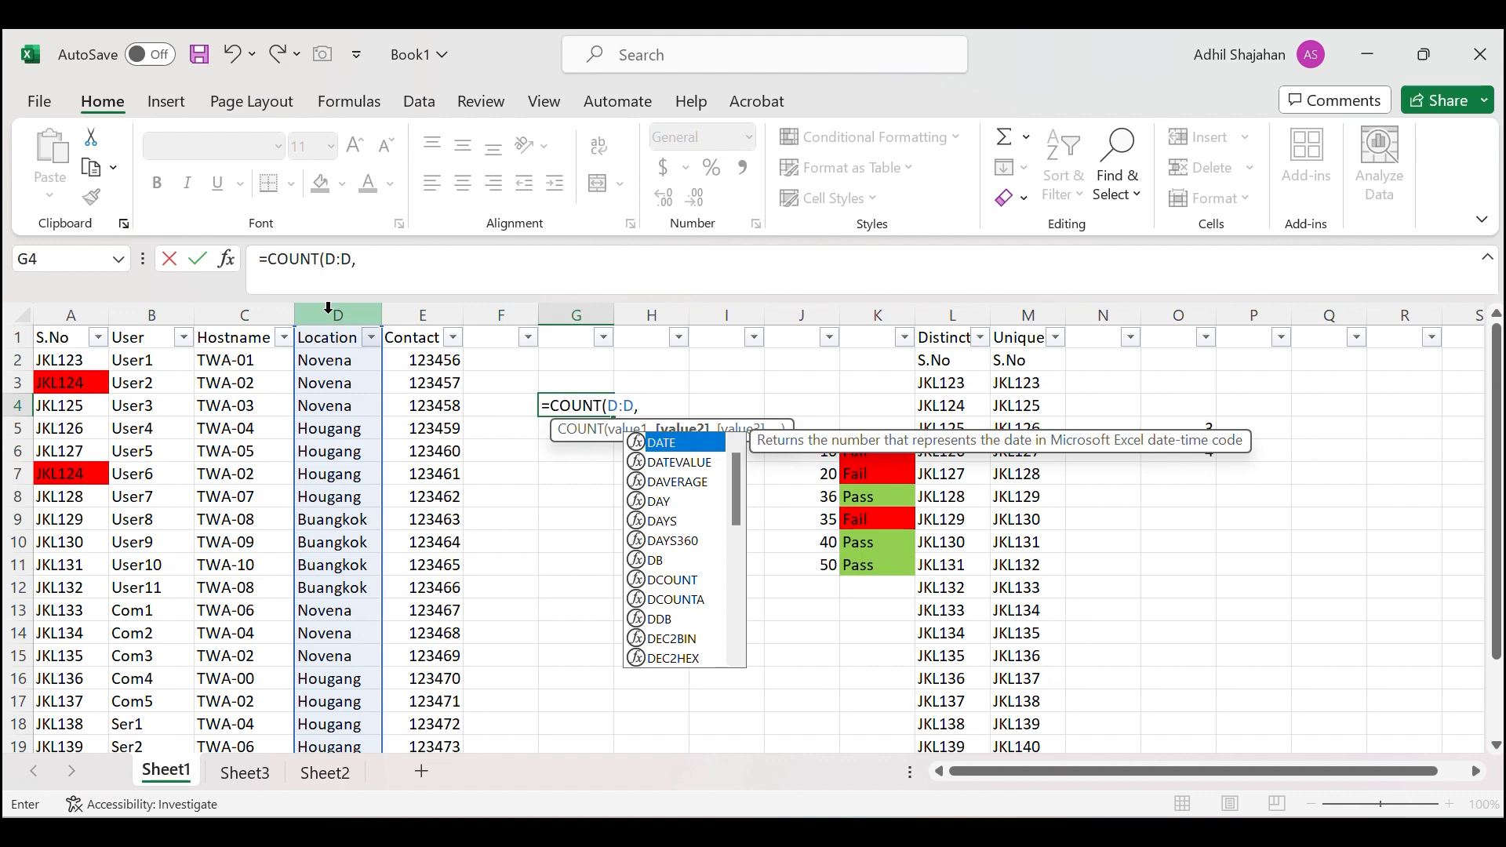
key("BackSpace")
type(")")
key("Return")
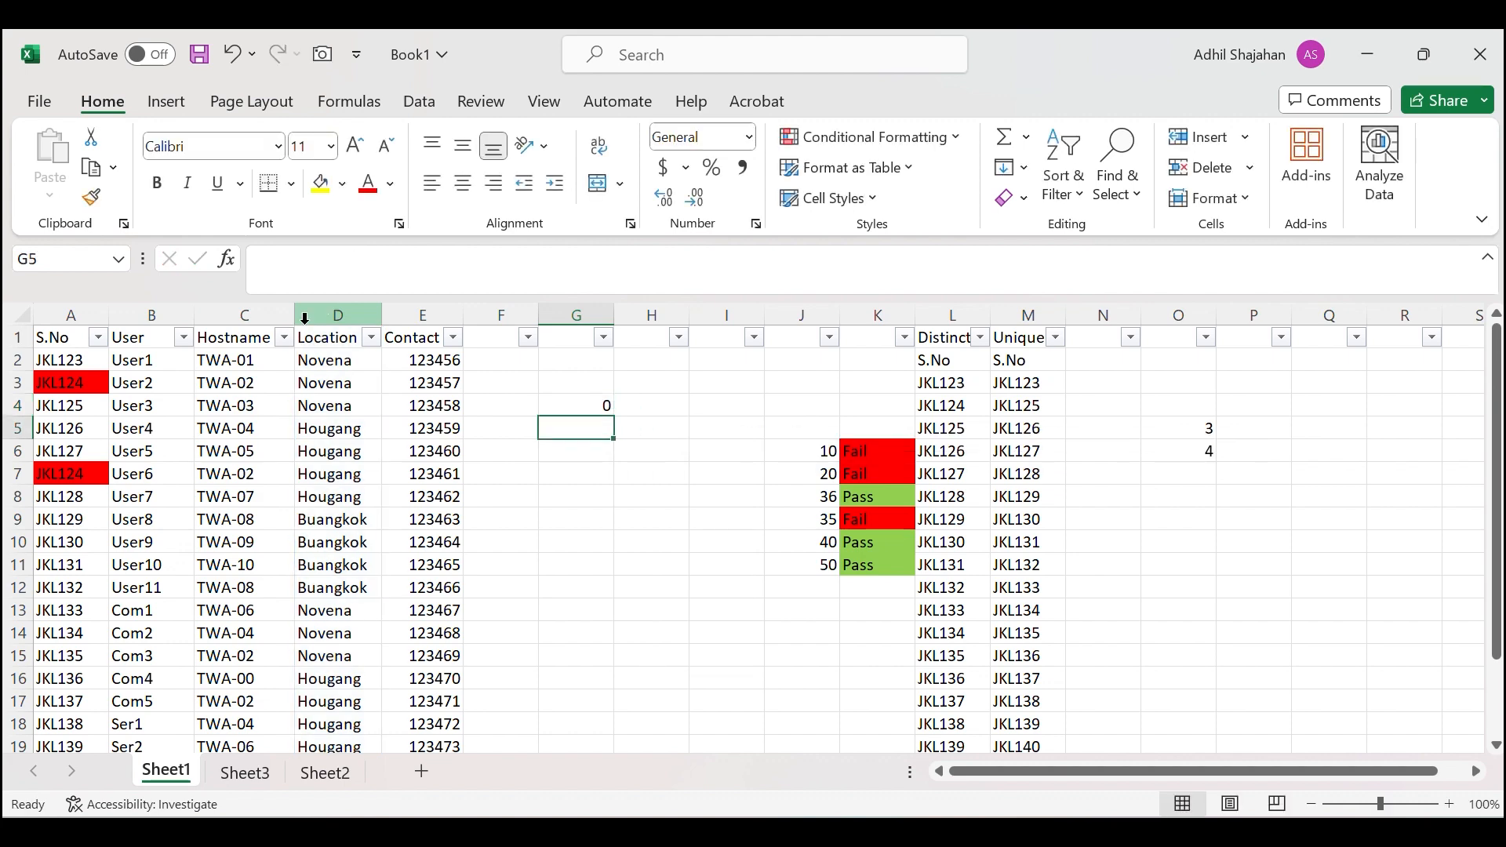
left_click(575, 404)
Enter the test numbers 12, 13 and 14 into D23:D25 below the Location data.
scroll(400, 466, "down", 5)
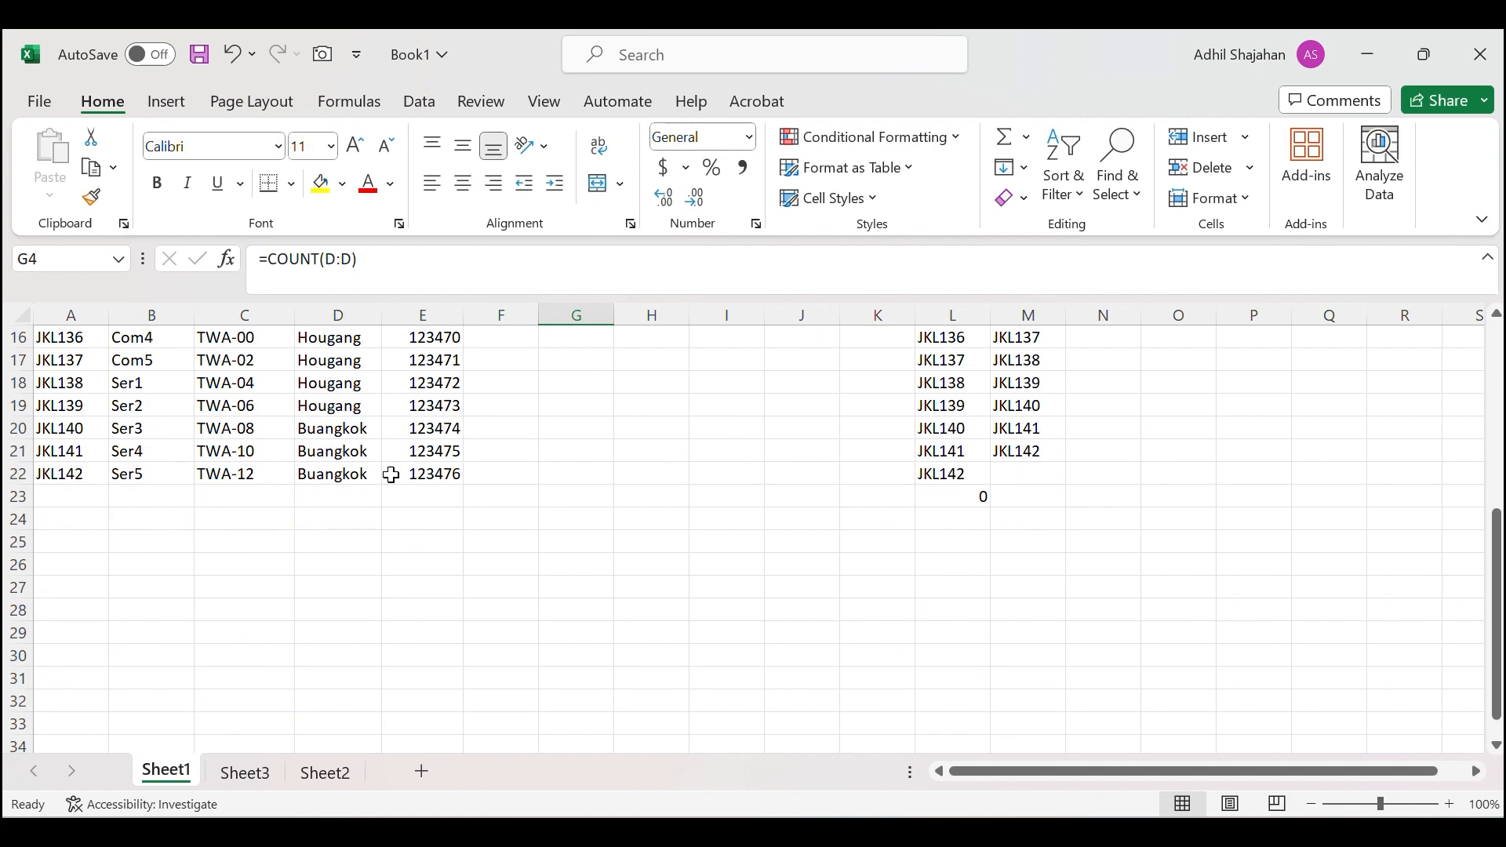
left_click(333, 497)
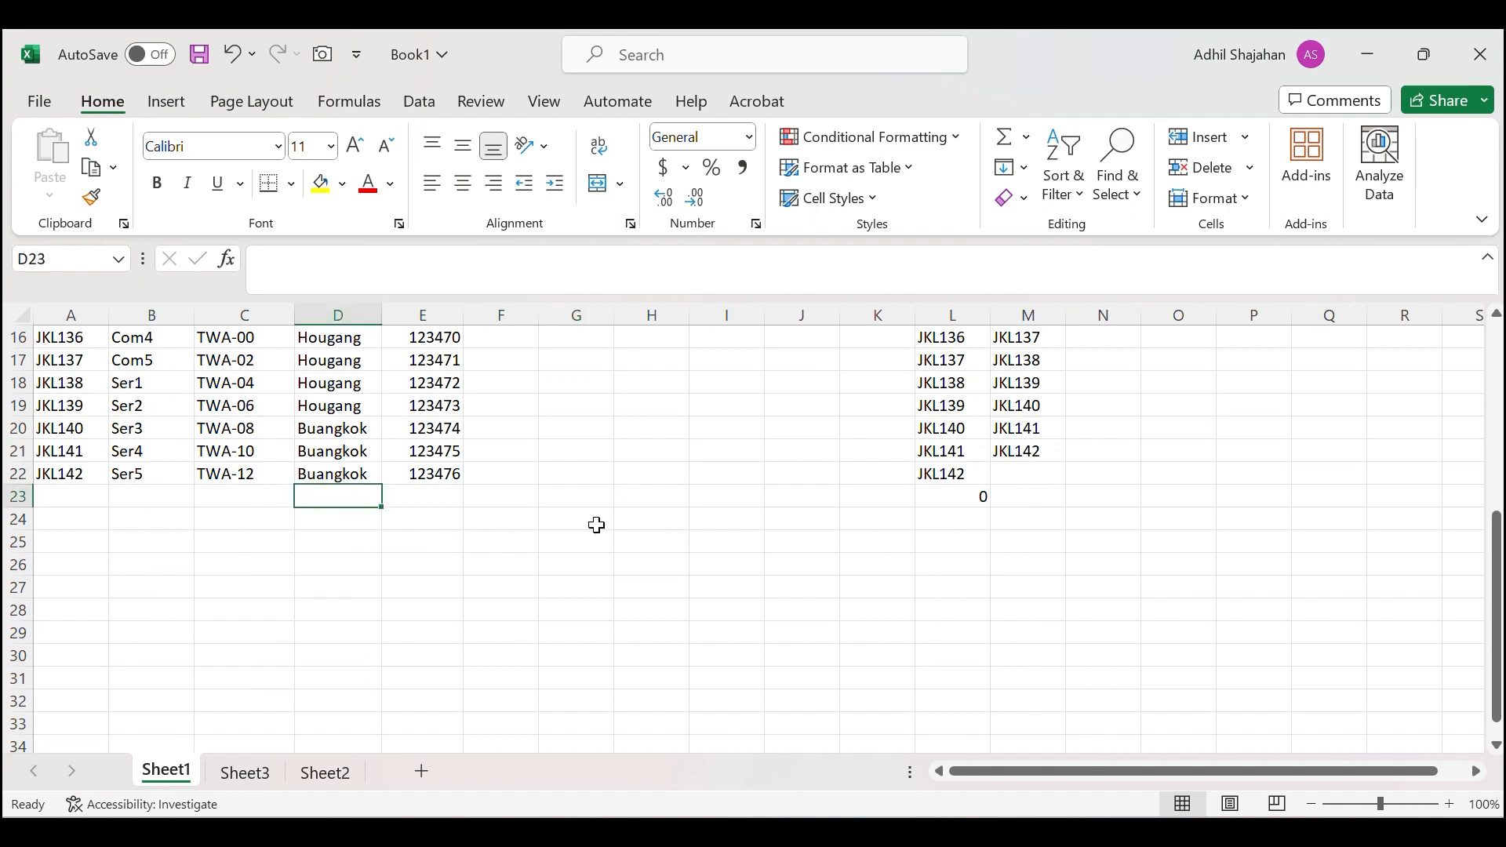
type("12")
key("Return")
type("13")
key("Return")
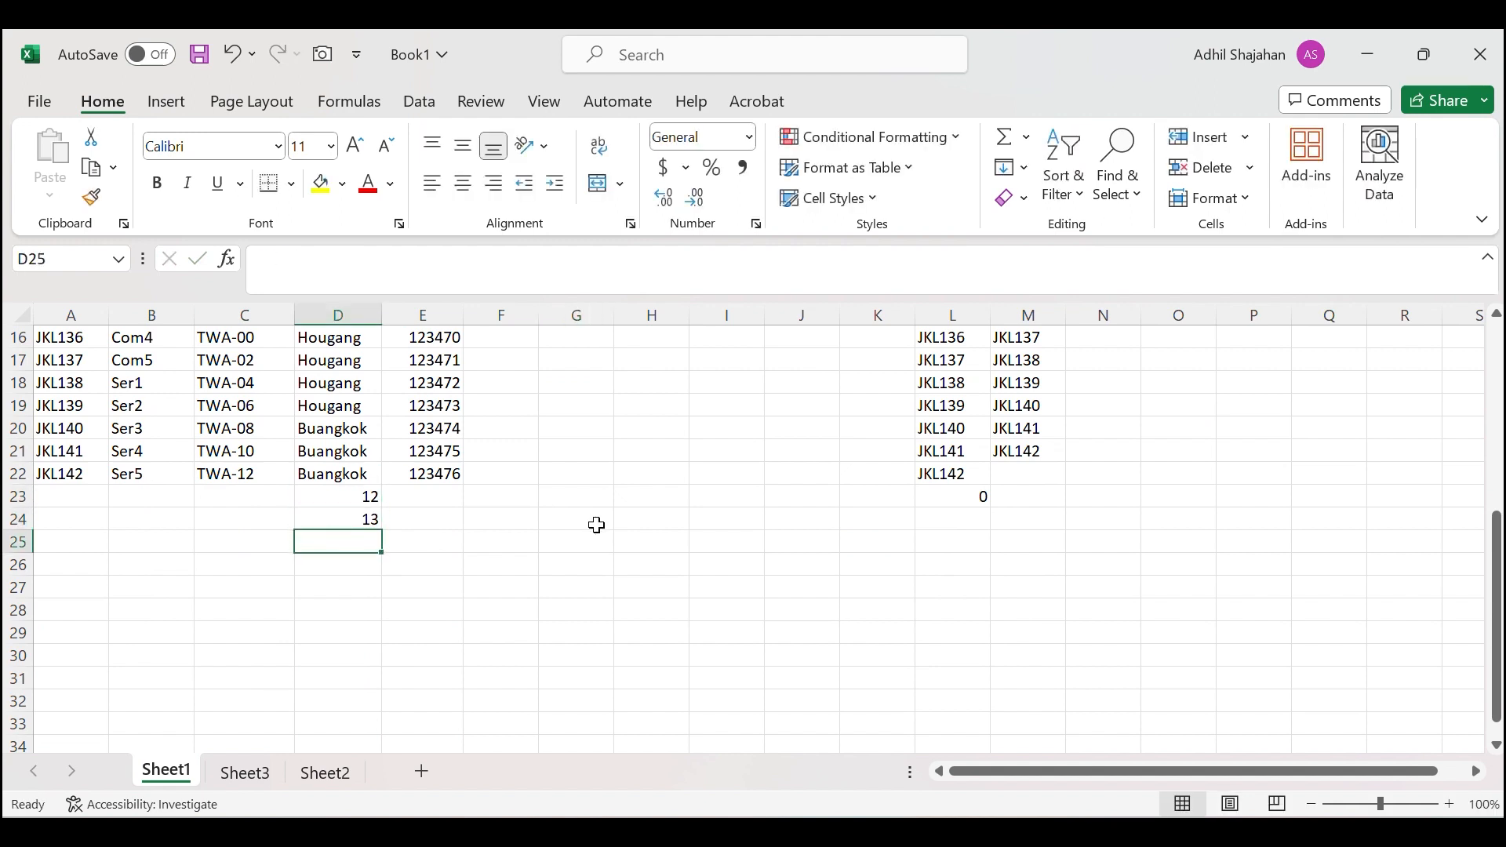
type("124")
key("Return")
Return to G4 to confirm it now counts 3.
scroll(604, 525, "up", 5)
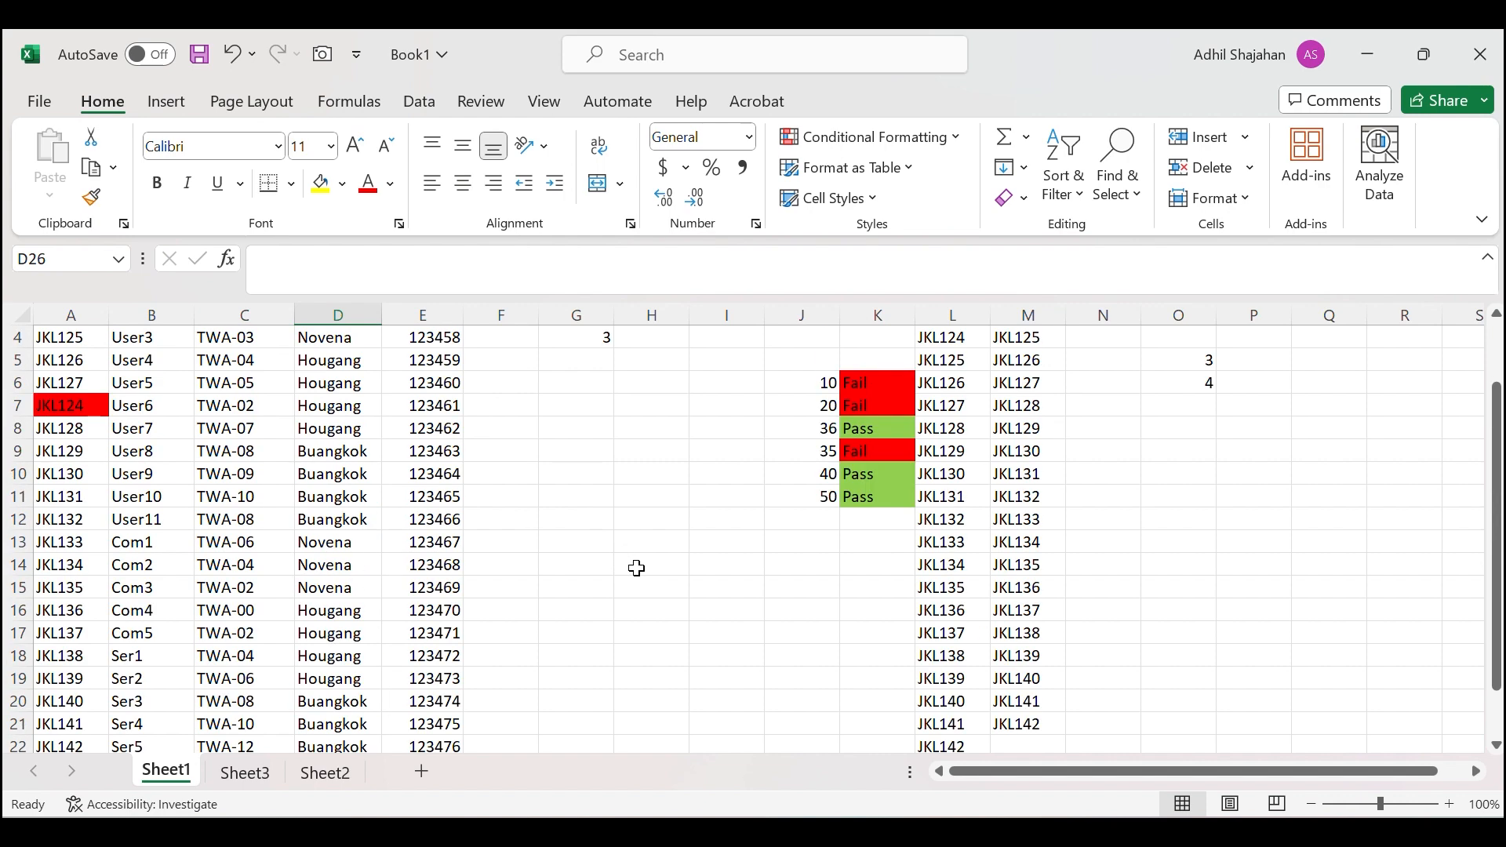
left_click(578, 388)
left_click(585, 404)
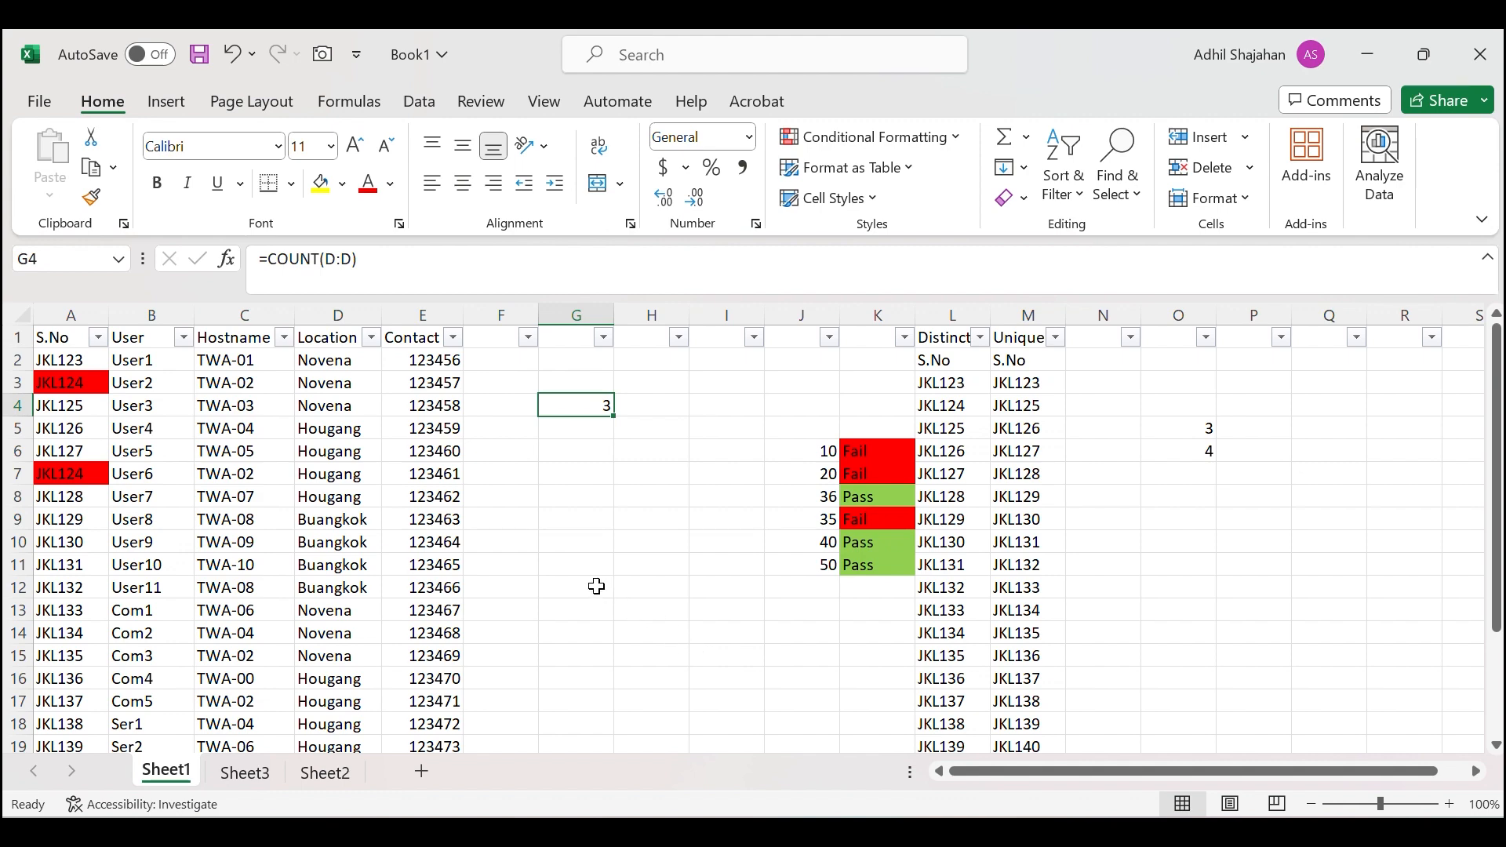
left_click(580, 430)
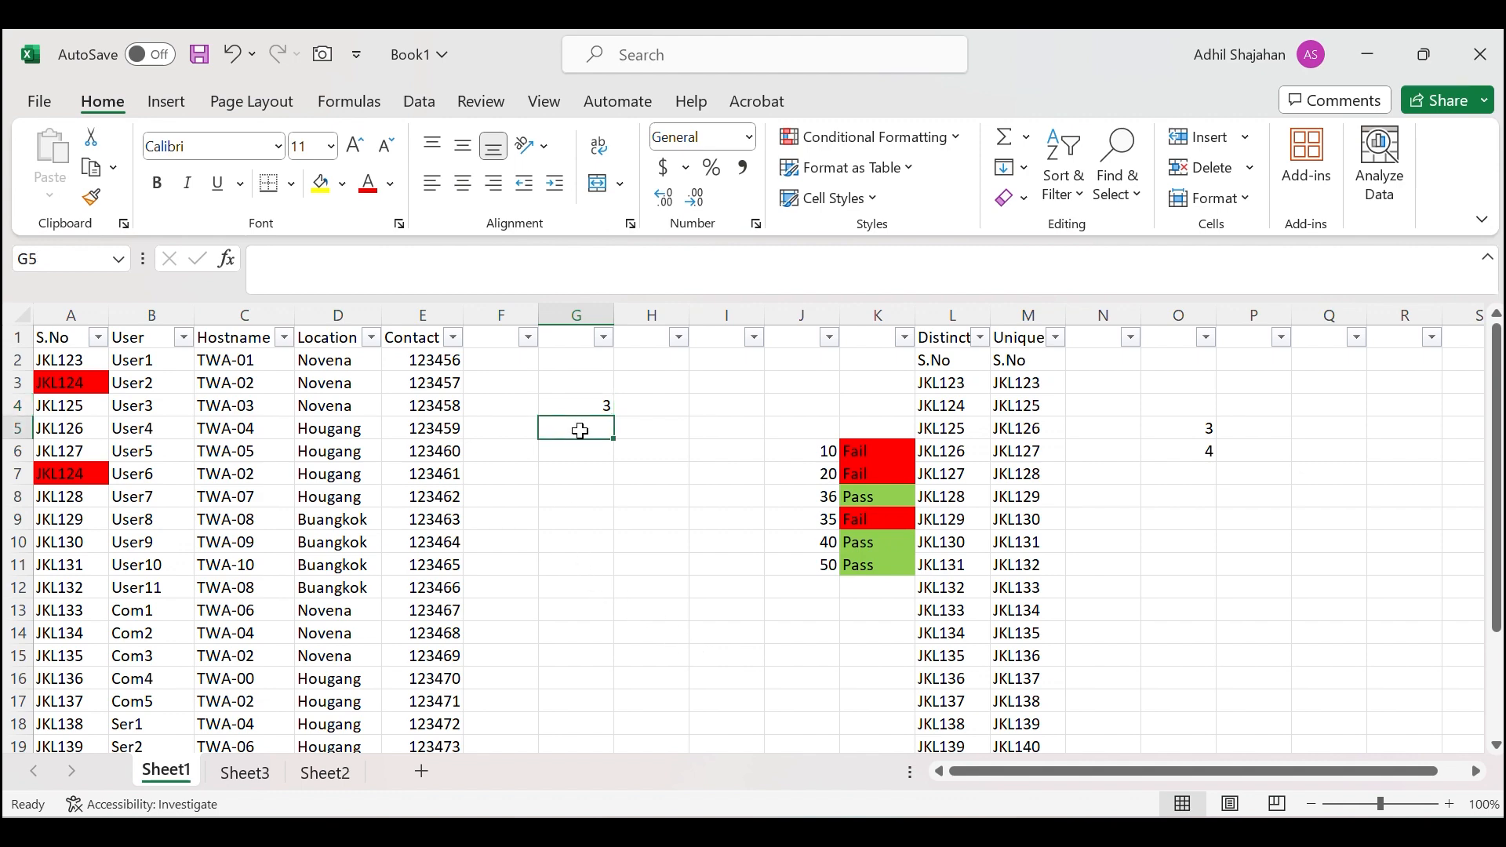
Enter =COUNTA(D:D) in G5 to count the 25 non-empty cells in column D.
type("=count")
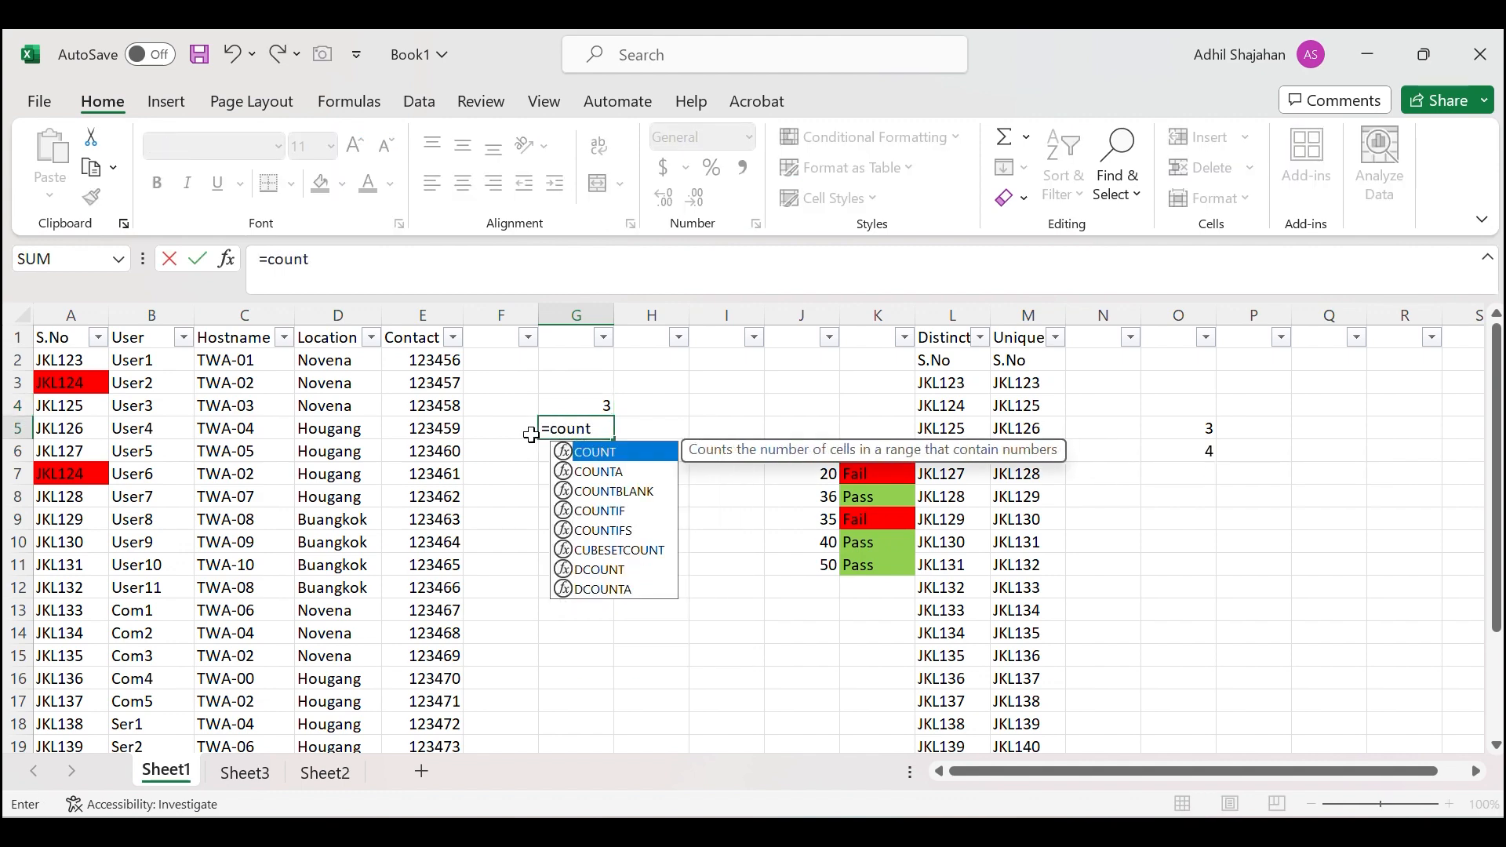
key("Down")
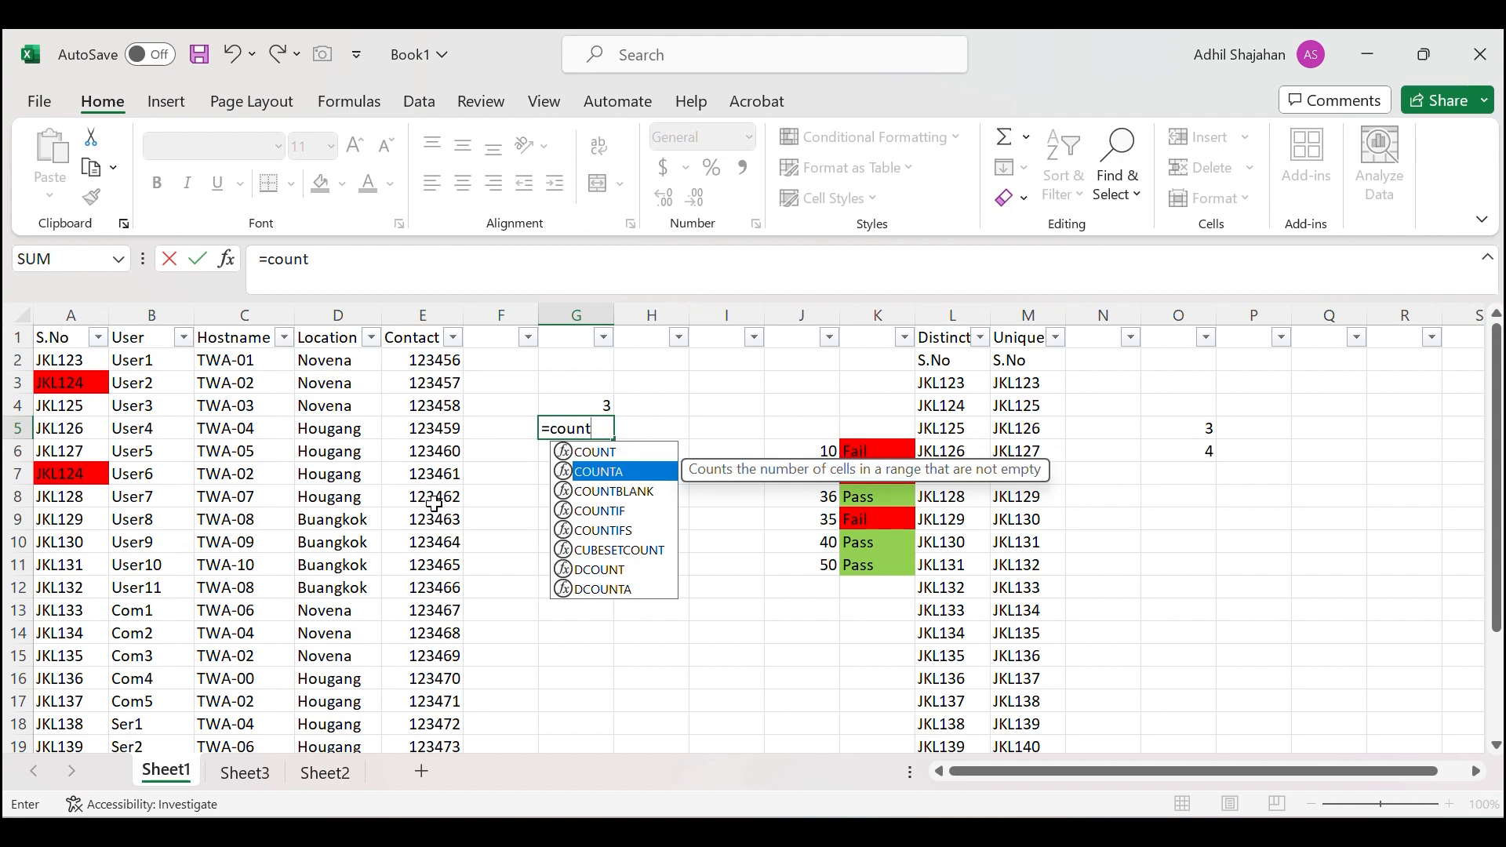
scroll(434, 504, "down", 5)
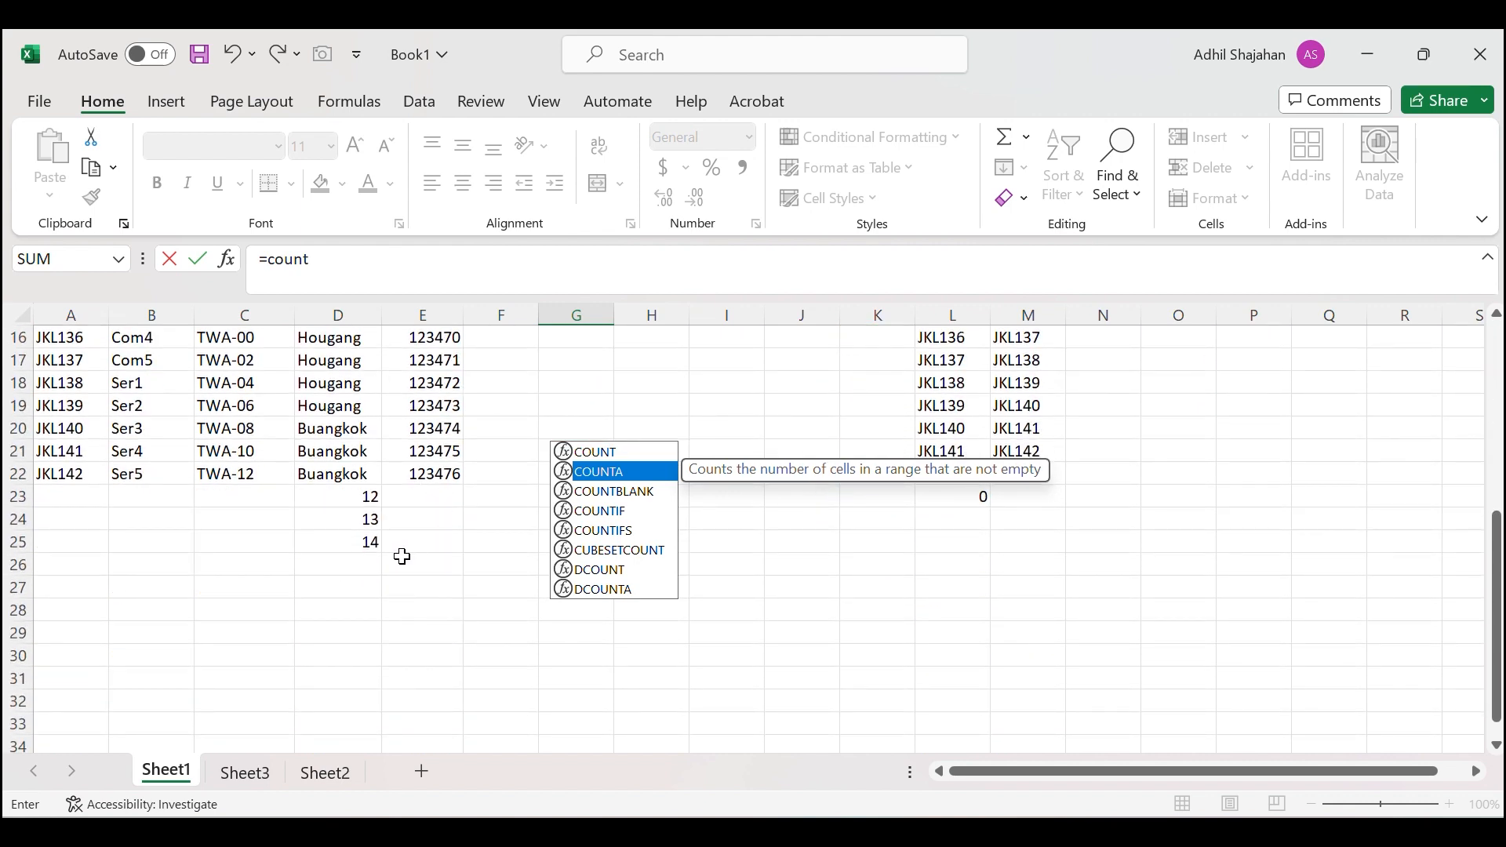
scroll(403, 556, "up", 5)
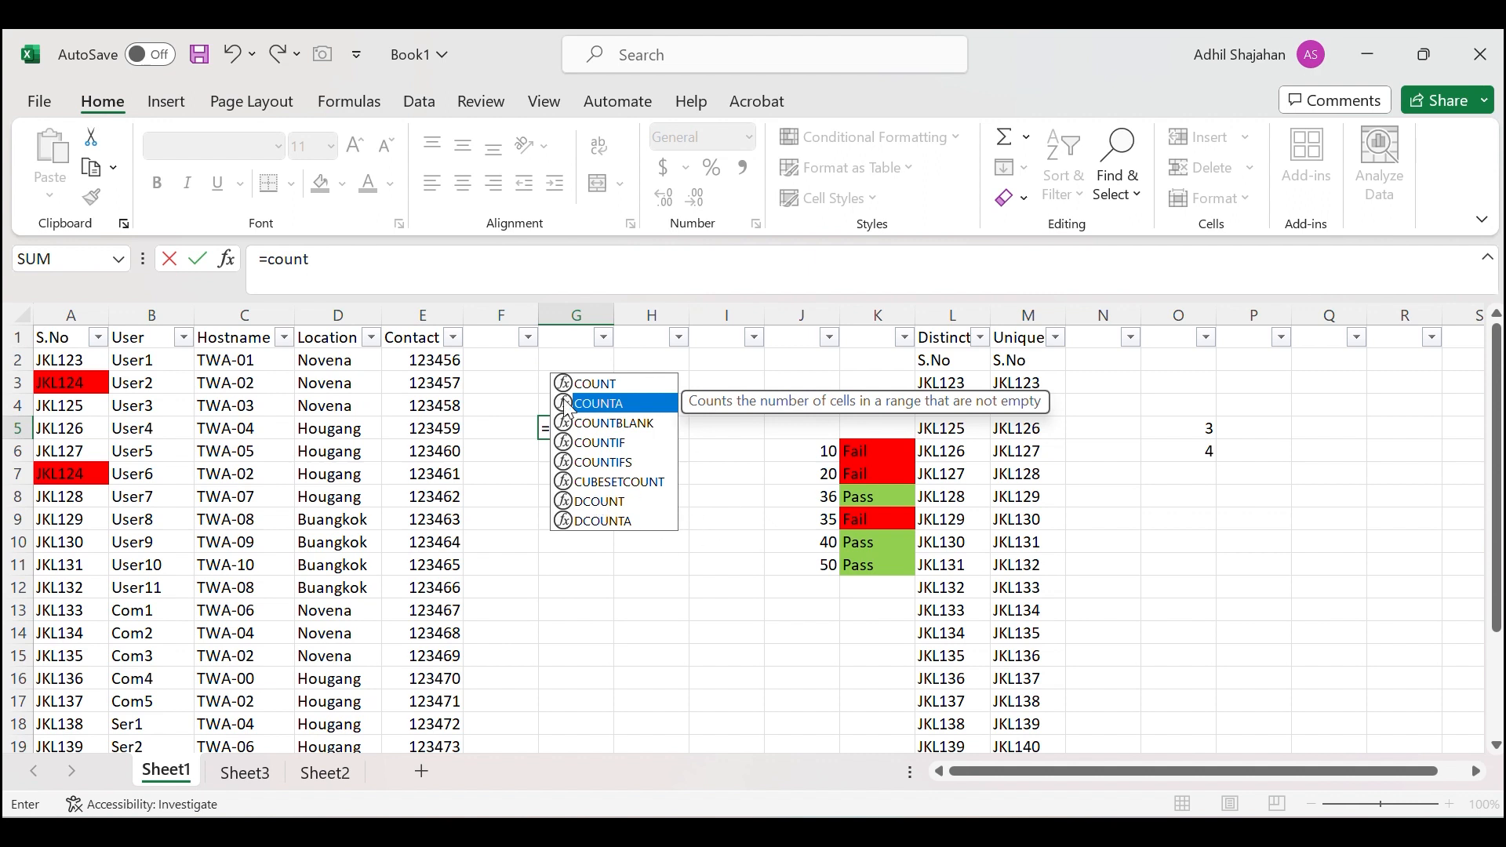
double_click(568, 404)
left_click(317, 317)
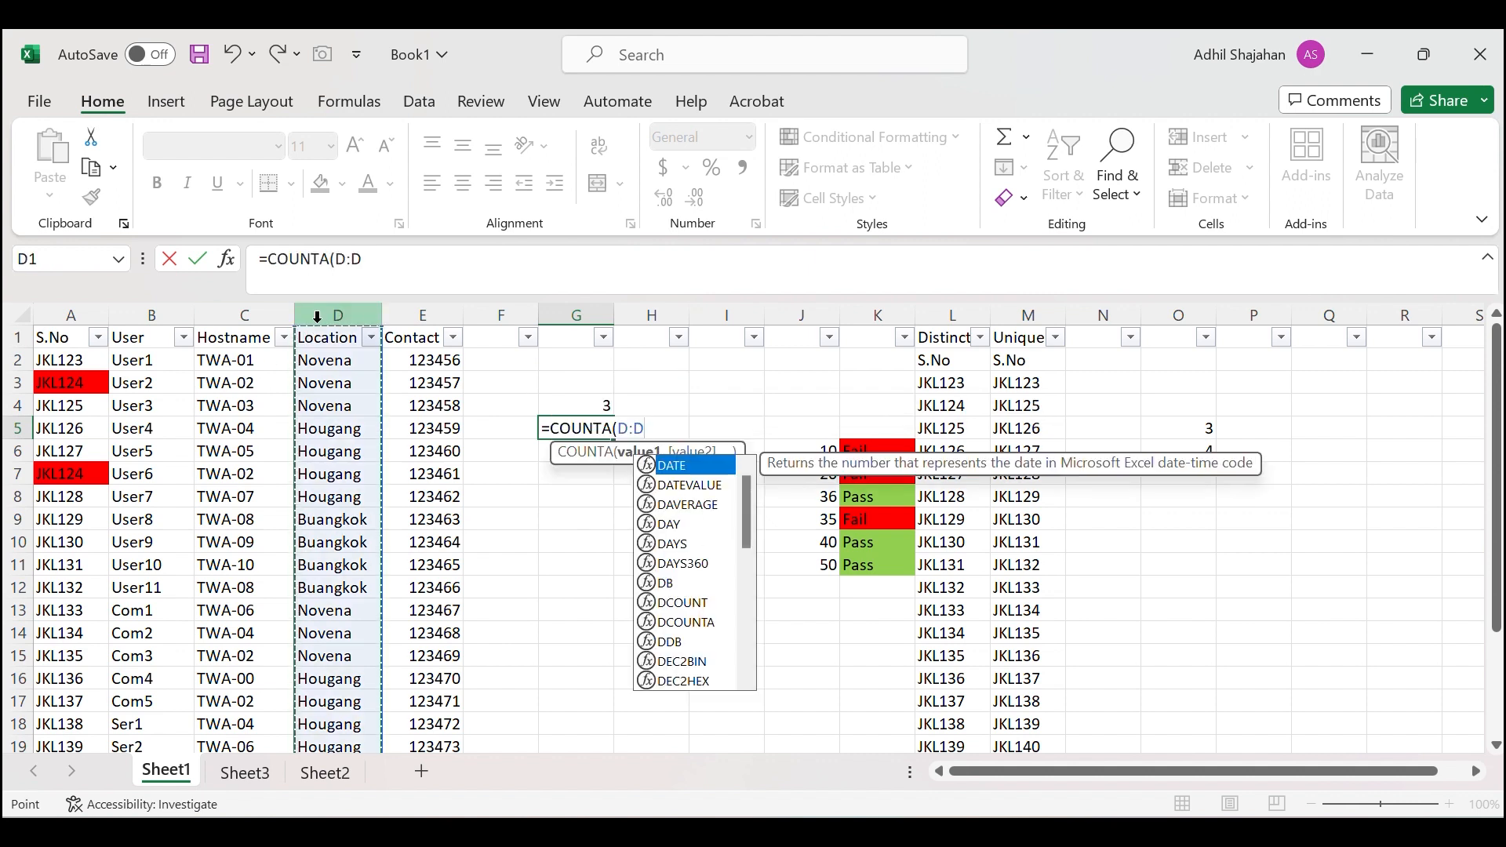
type(")")
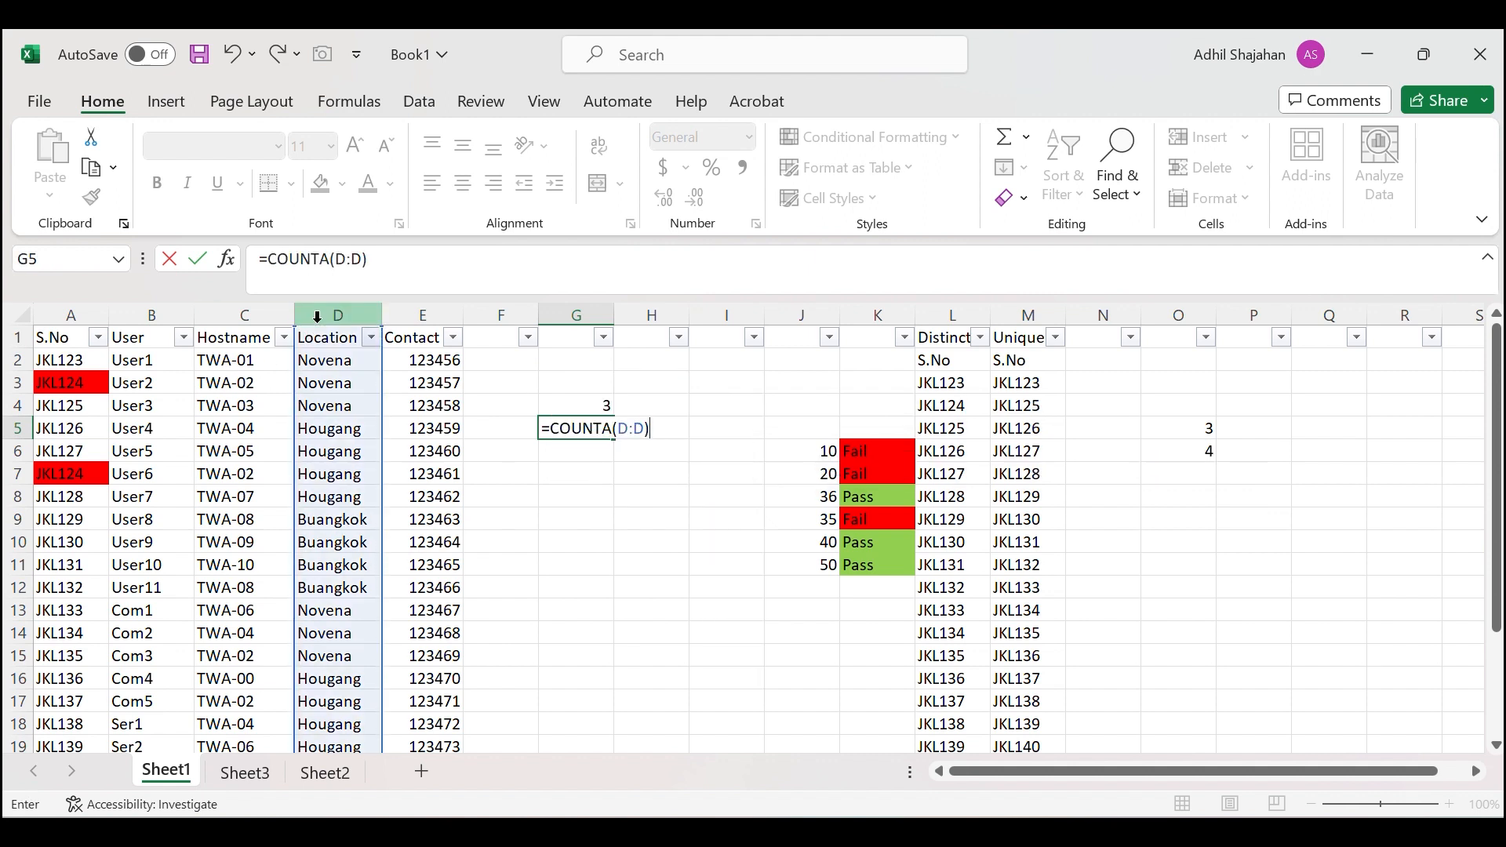
key("Return")
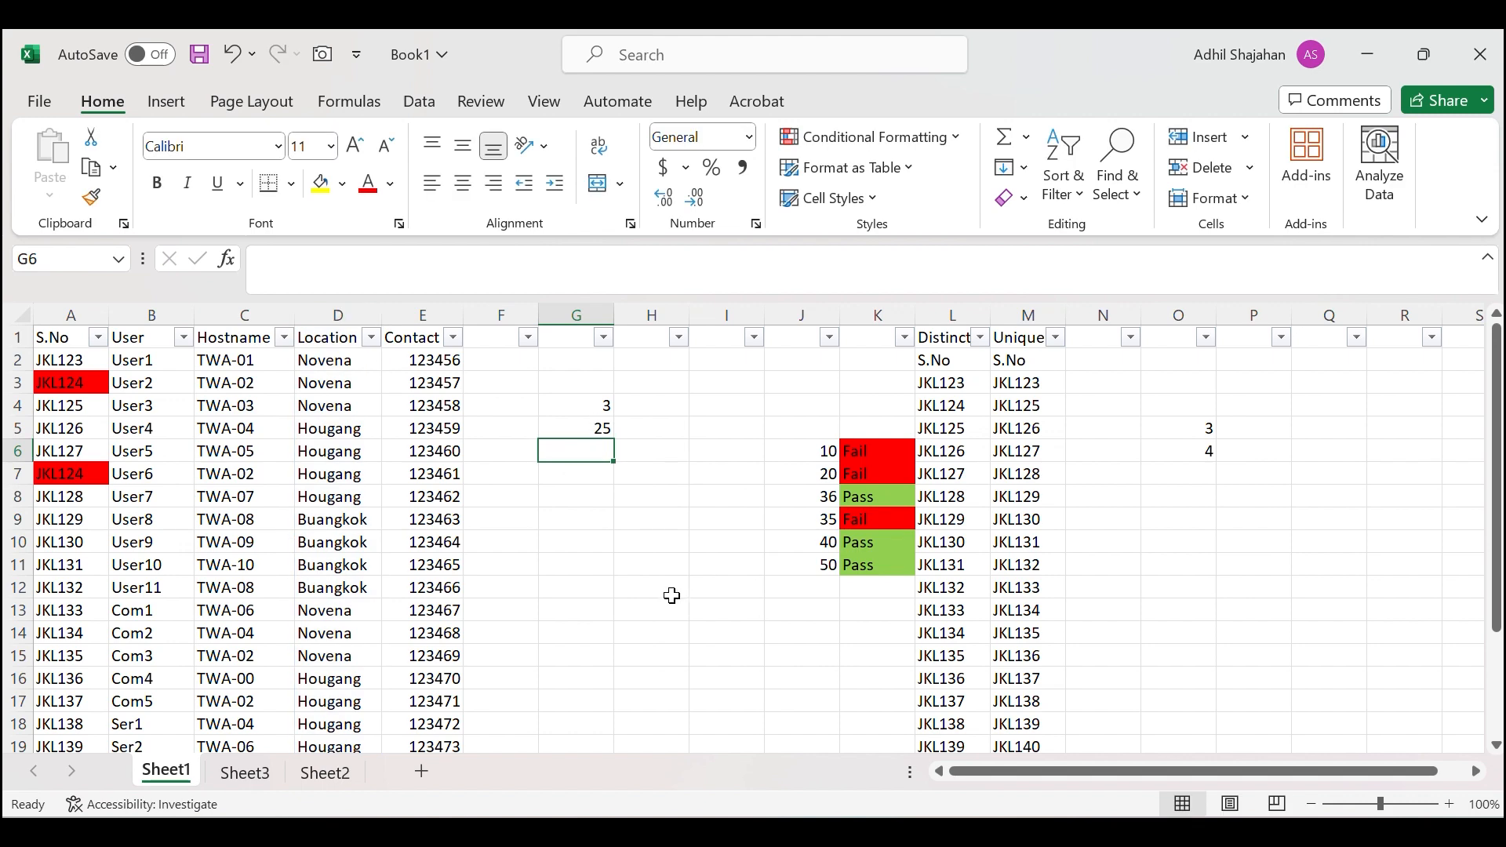
Clear 14, 13 and 12 from D25 up to D23, leaving G4 at 0 and G5 at 22.
left_click_drag(349, 359, 351, 729)
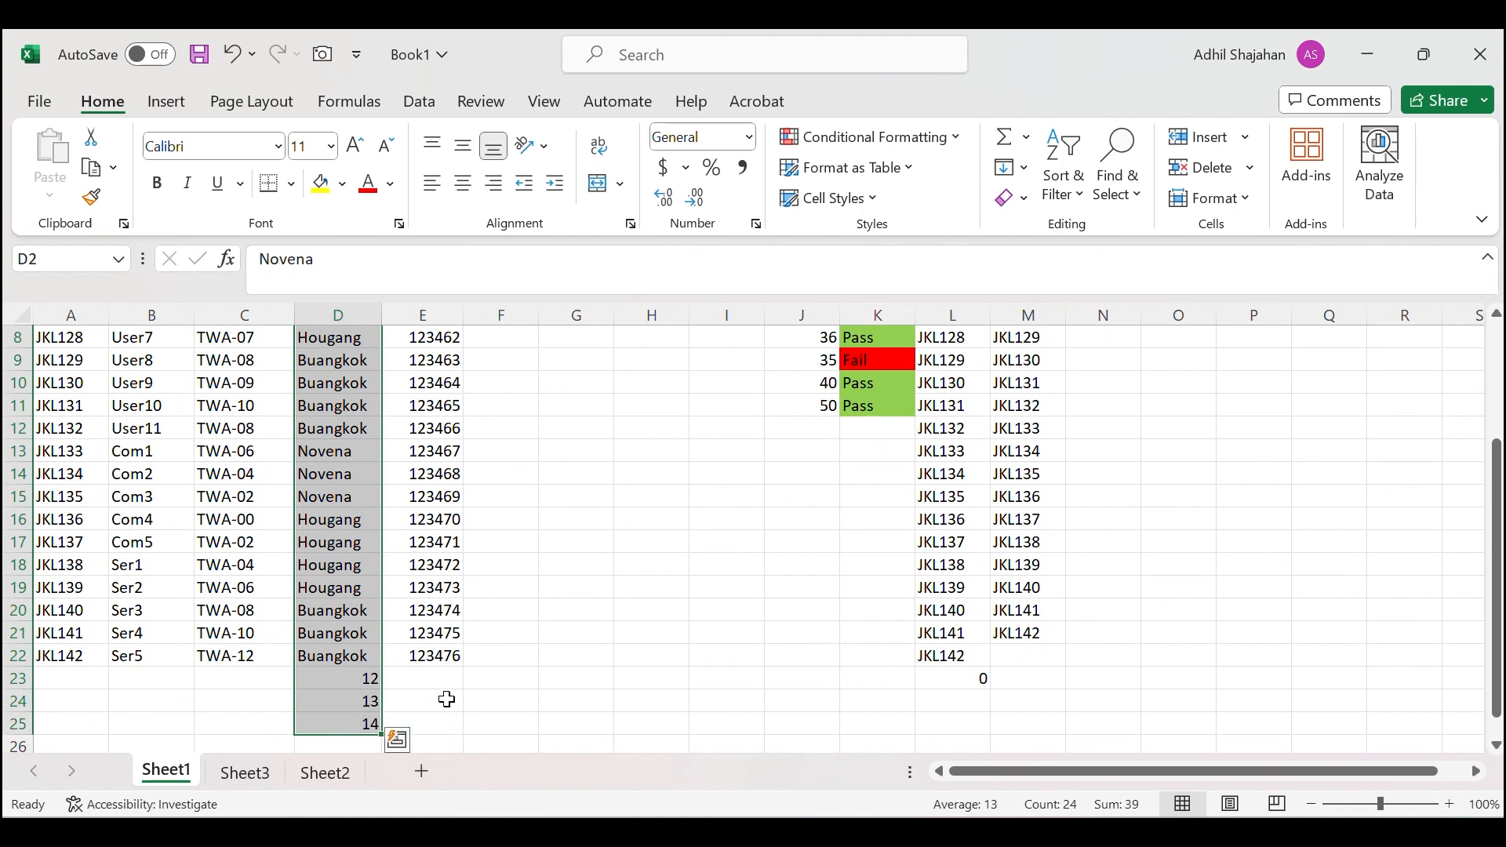
scroll(575, 515, "up", 3)
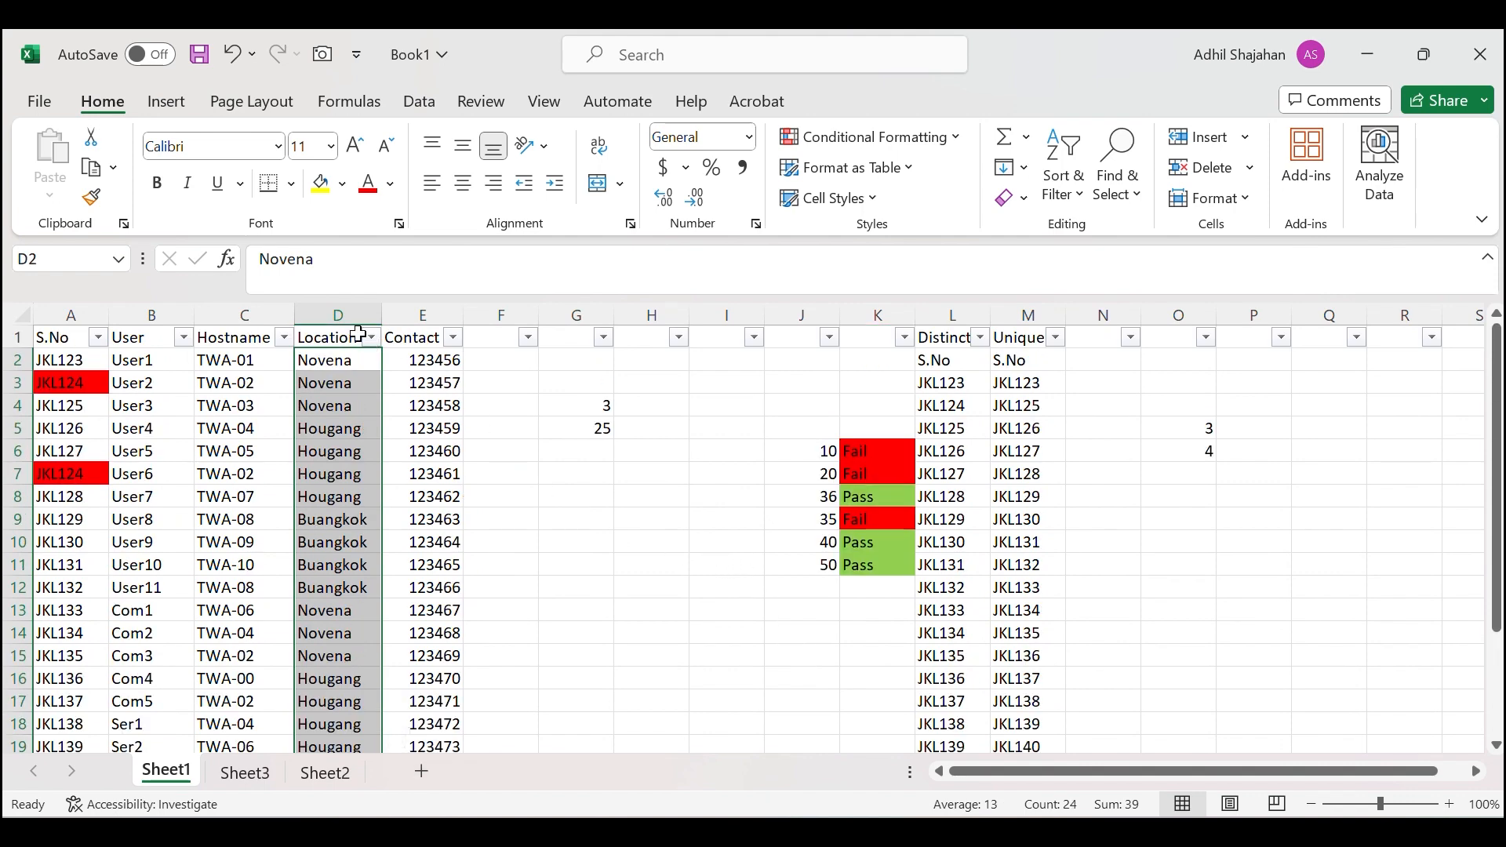
left_click(333, 335)
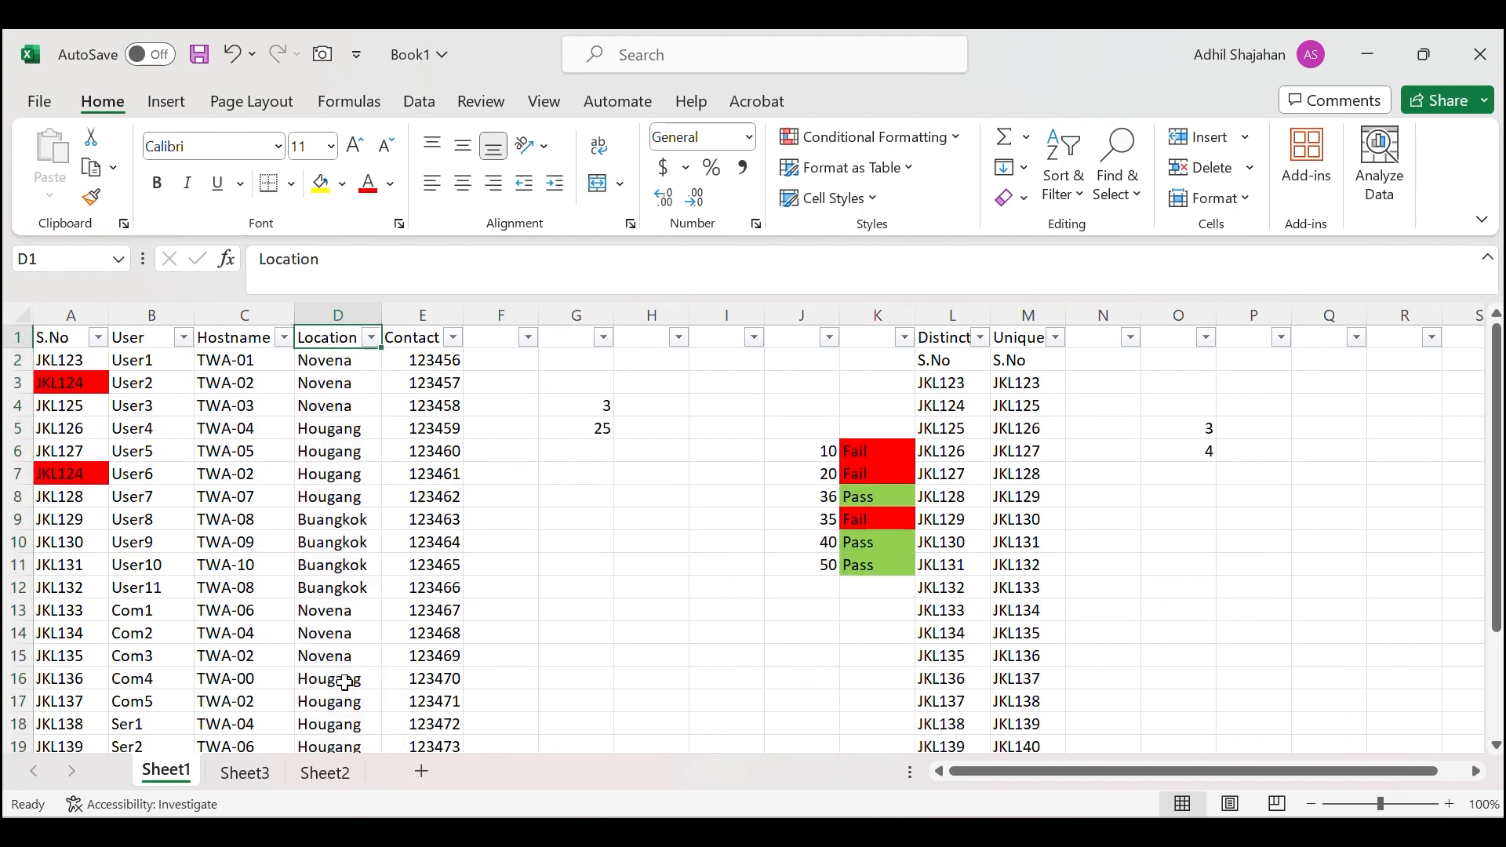
scroll(345, 682, "down", 3)
scroll(339, 732, "up", 2)
scroll(349, 718, "down", 4)
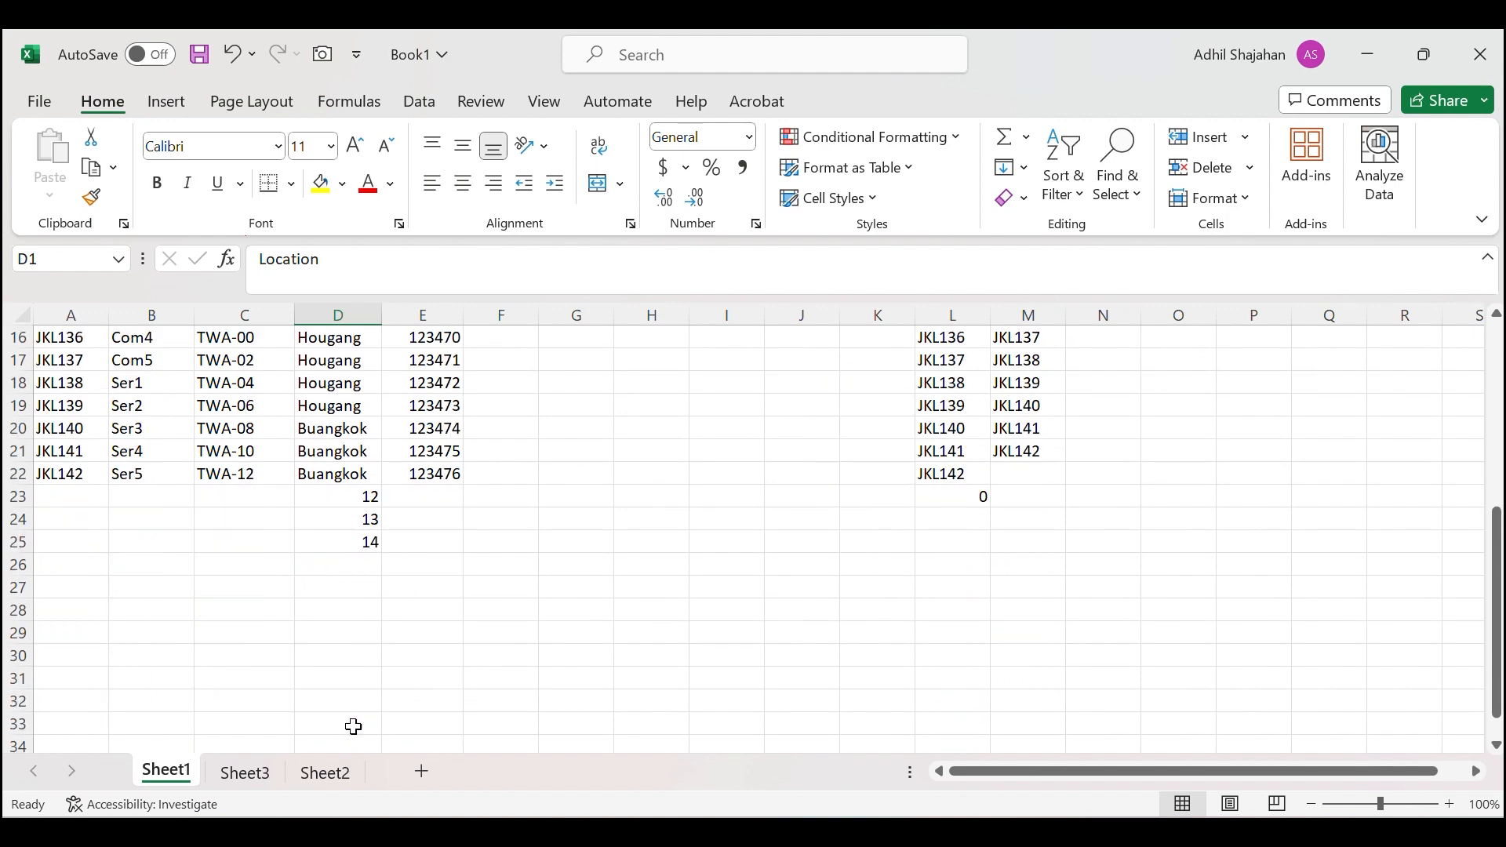
left_click(355, 544)
key("Delete")
key("Up")
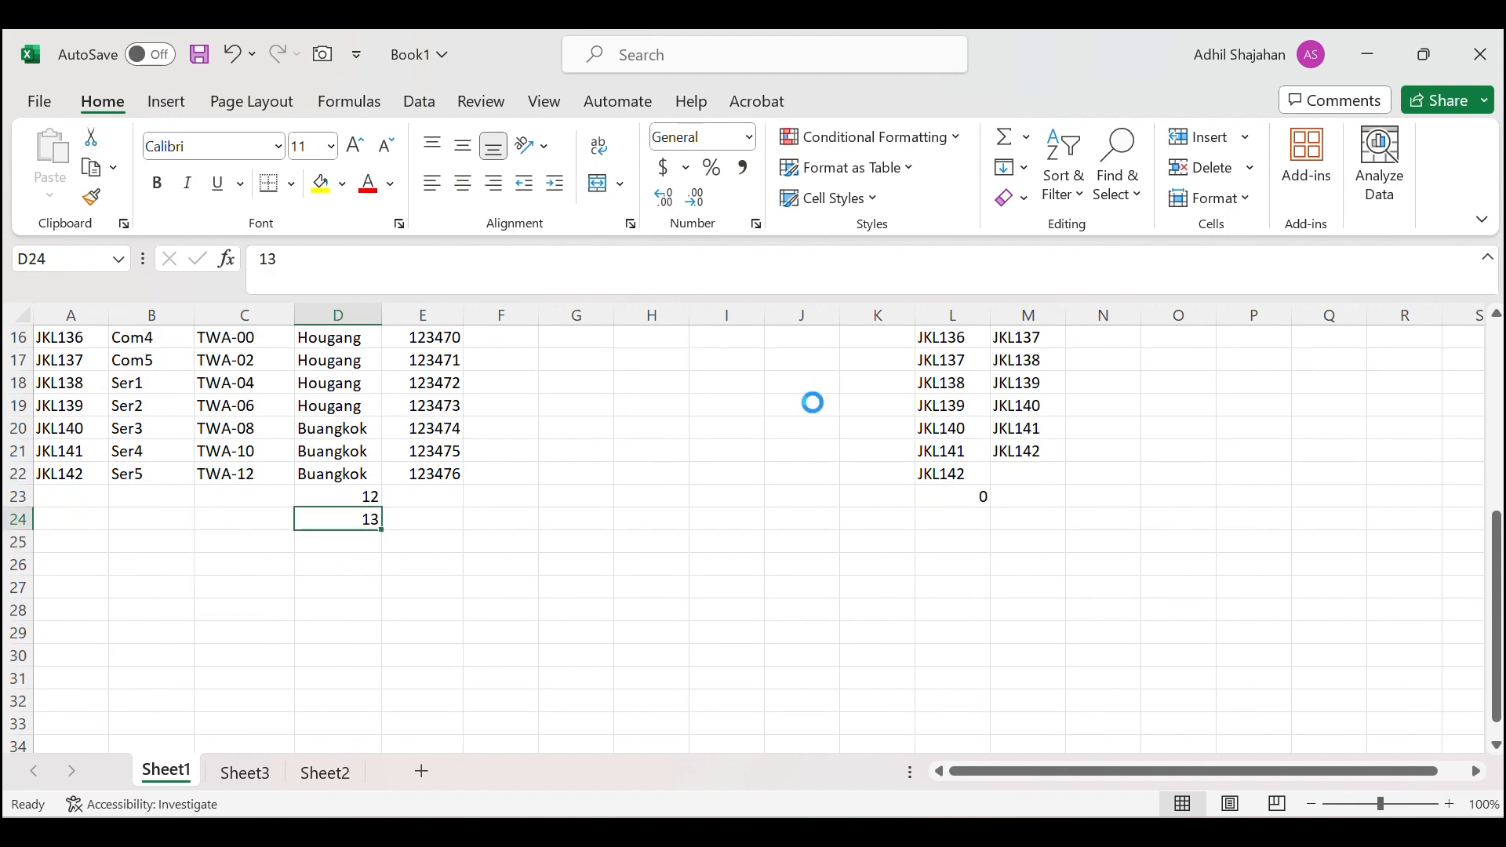
key("Delete")
key("Up")
key("Delete")
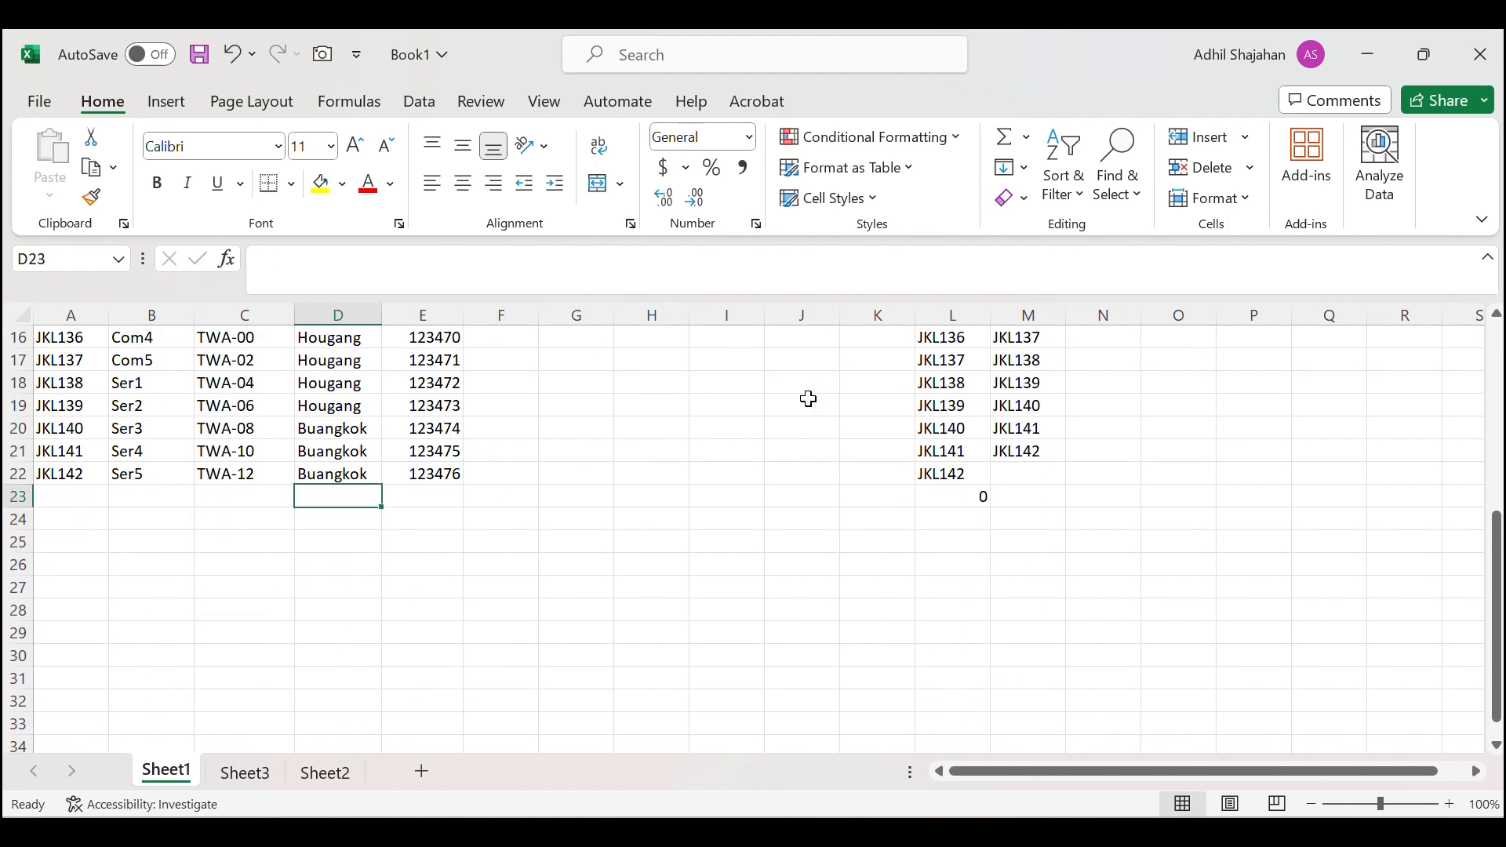
scroll(640, 661, "up", 5)
left_click(581, 429)
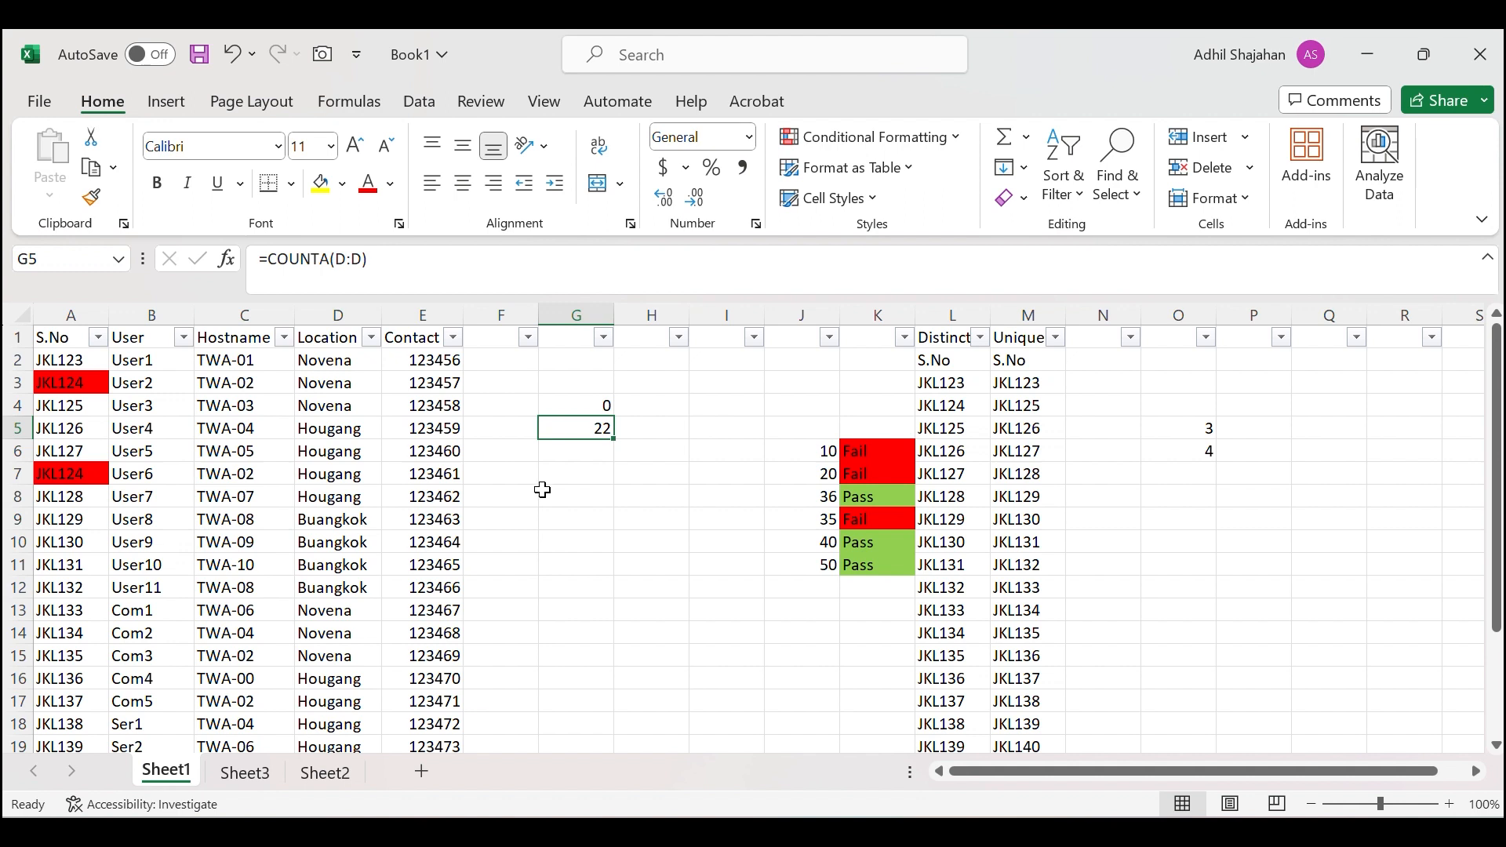
Enter =COUNTBLANK(D:D) in G6, returning 1048554 empty cells.
left_click(588, 455)
type("=count")
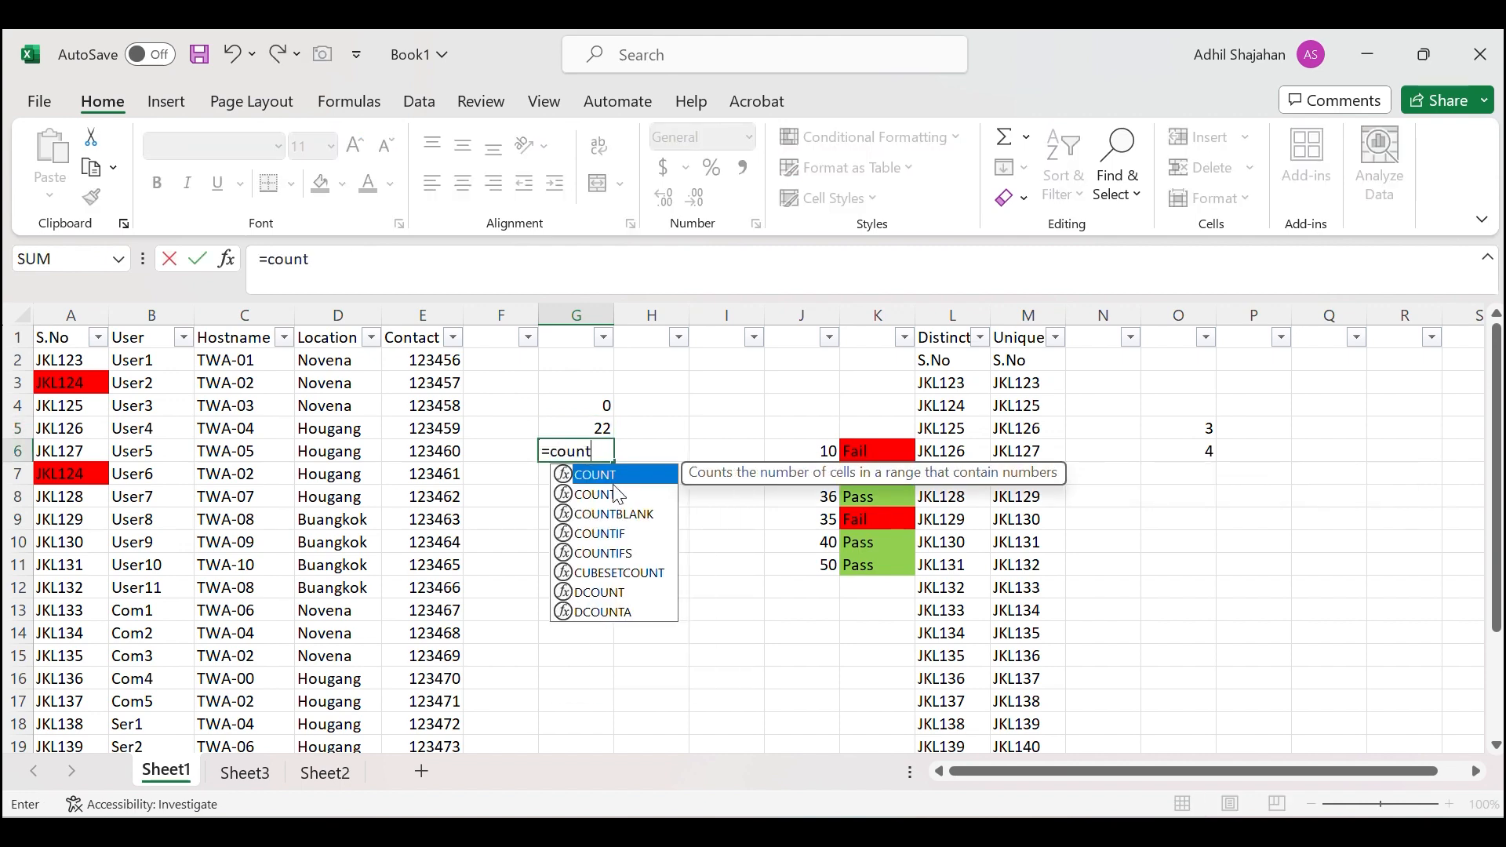
key("Down")
key("Down")
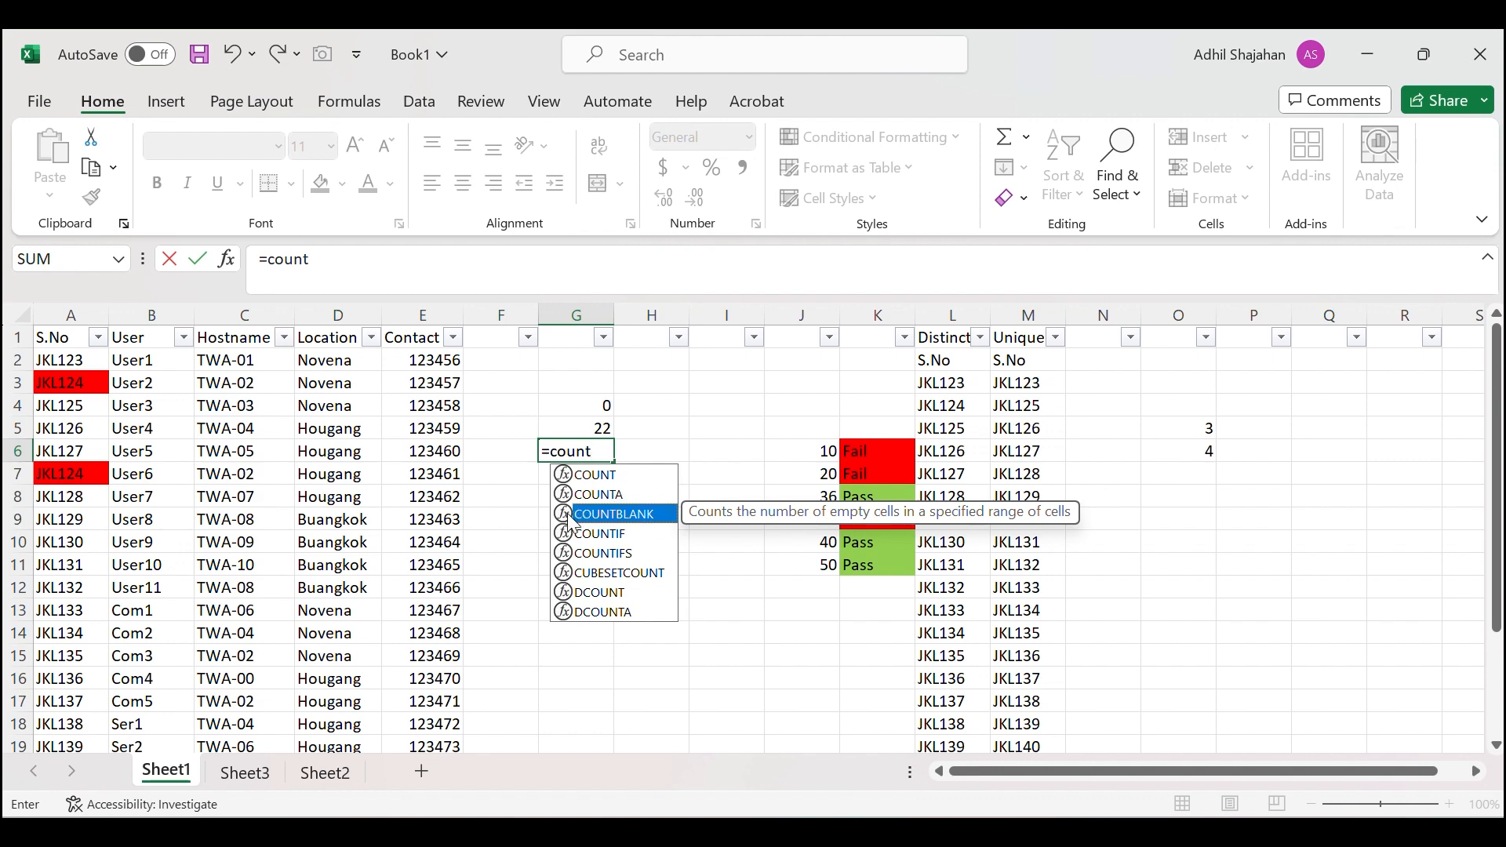
key("Tab")
left_click(322, 314)
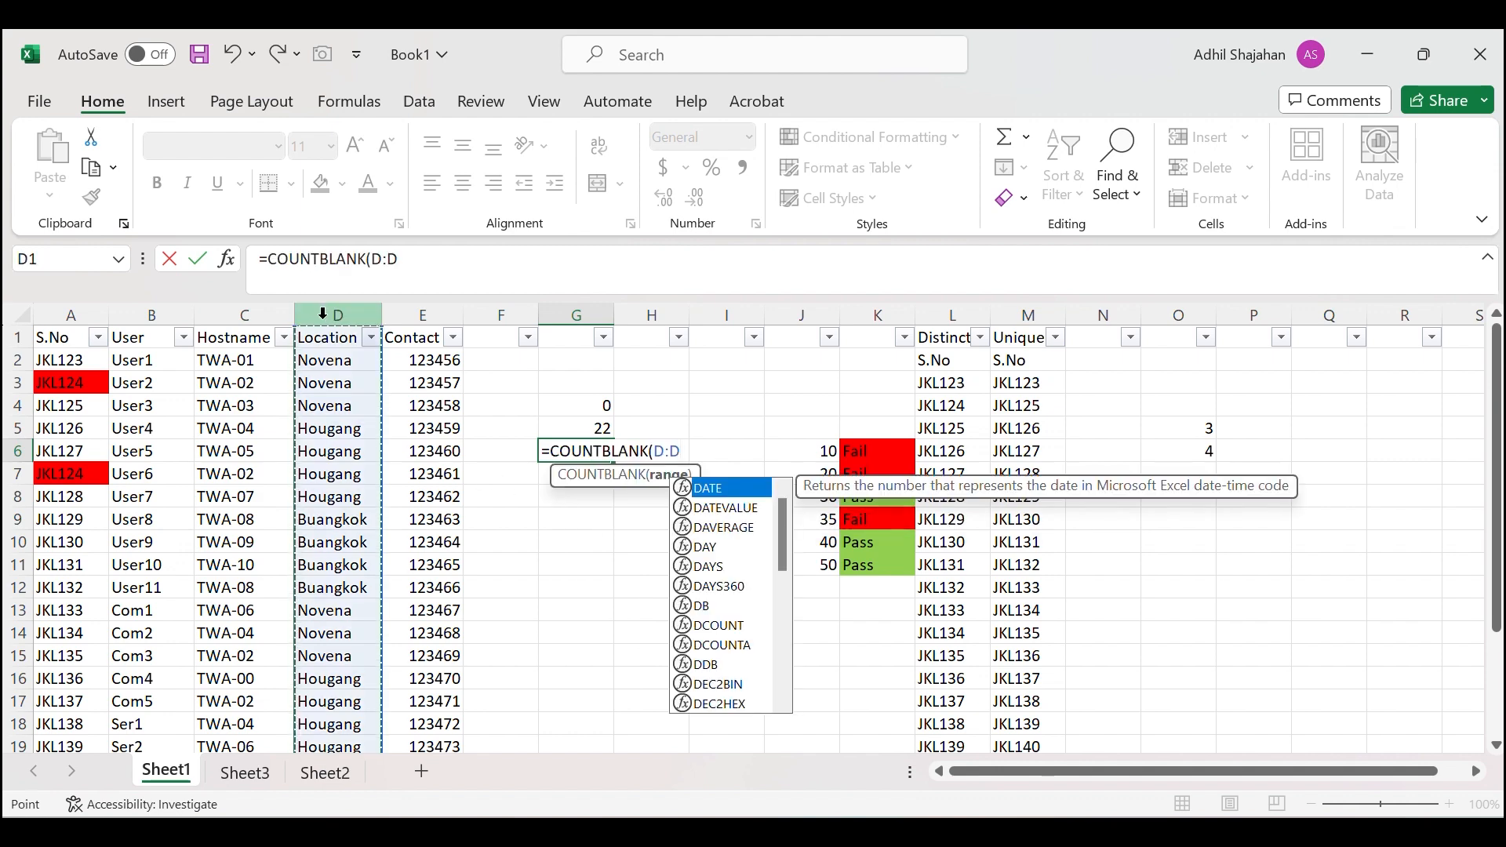
type(")")
key("Return")
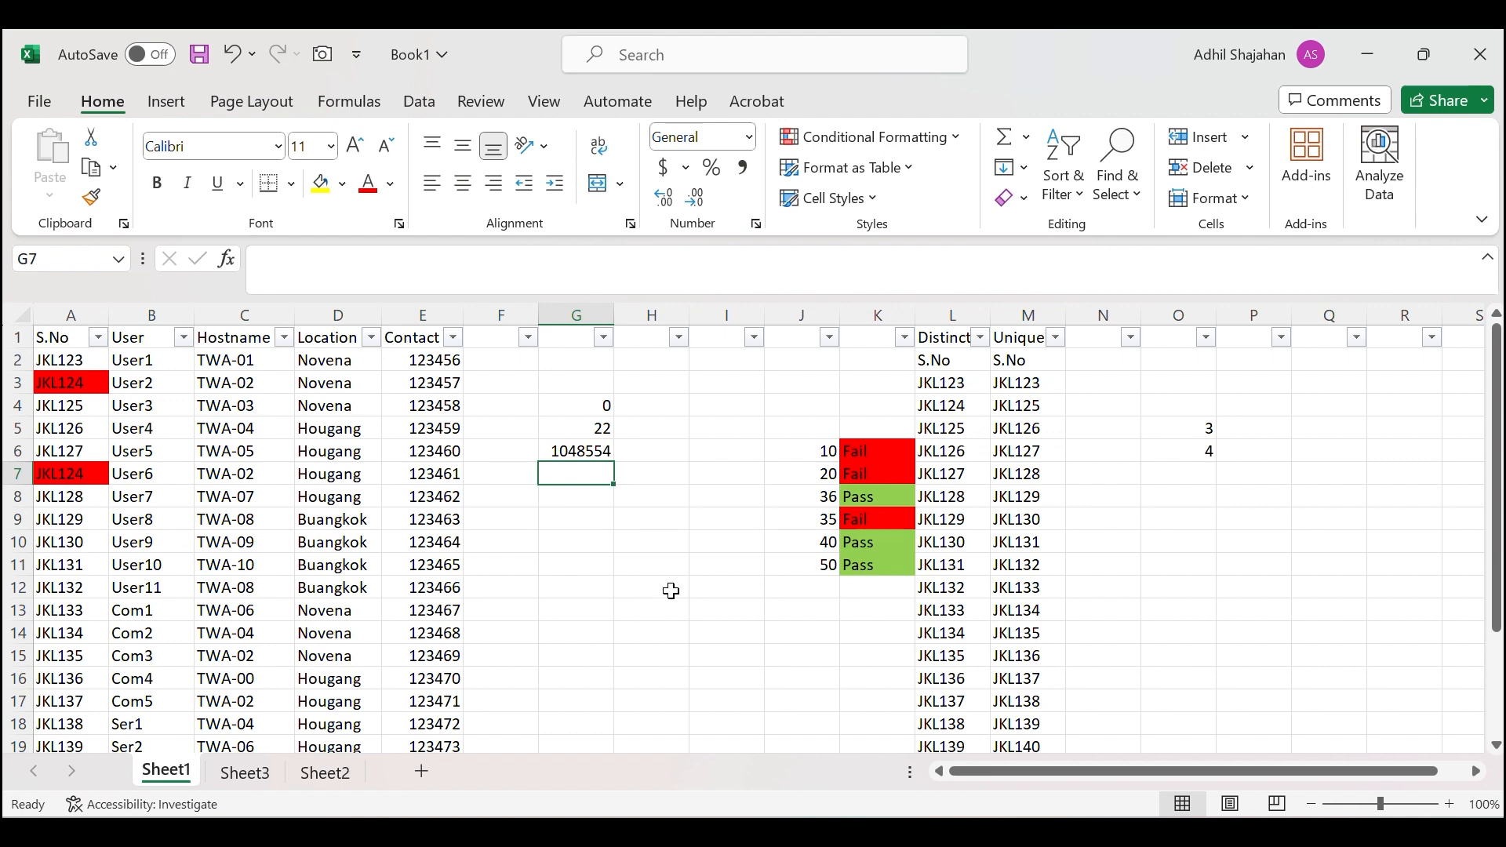
Enter =COUNTIF(D:D,"Novena") in G7, returning 6 Novena locations.
type("=count")
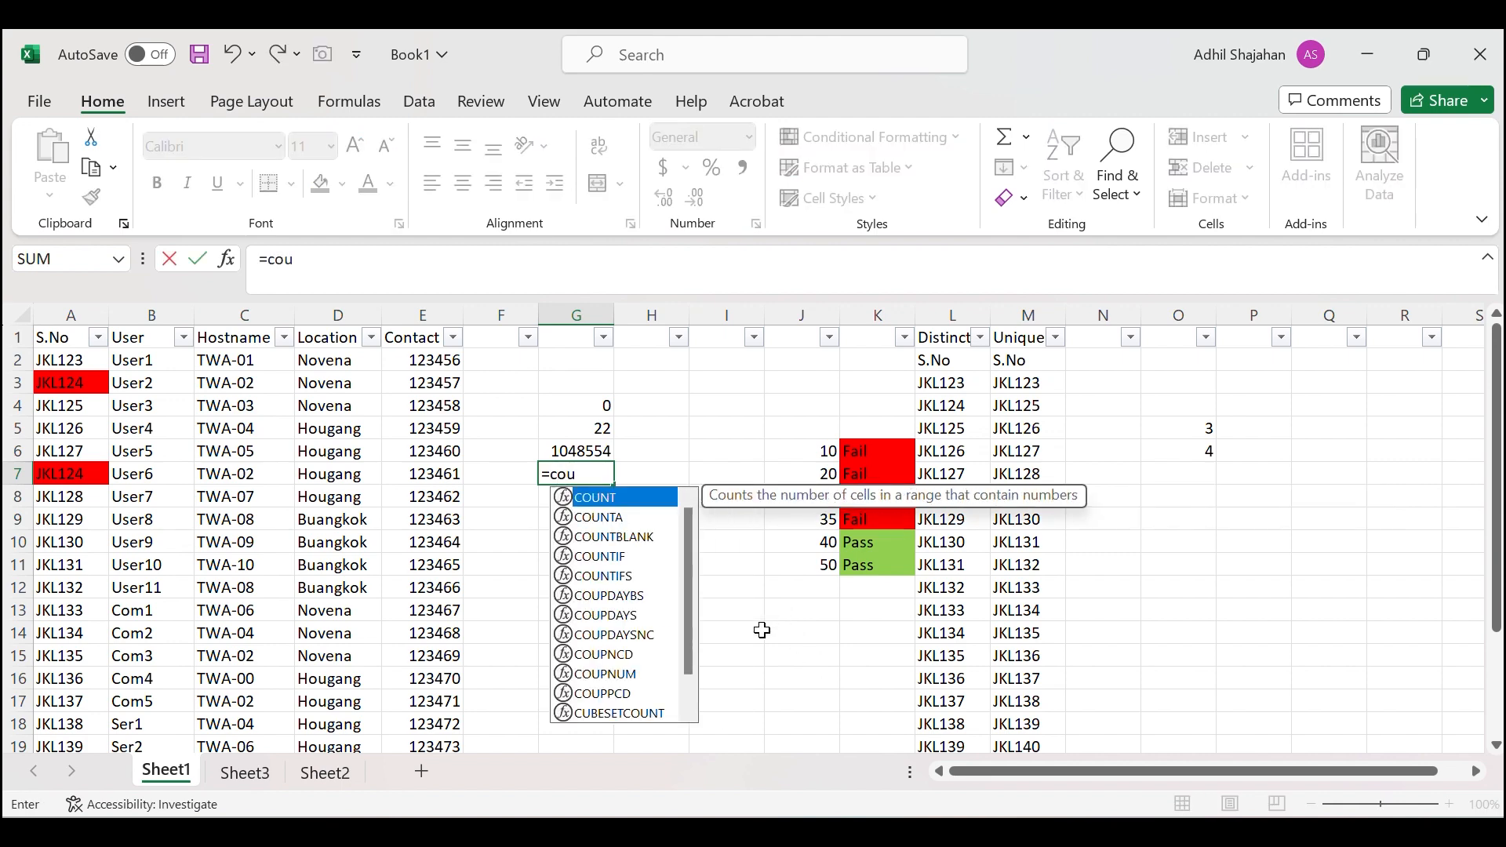
double_click(560, 551)
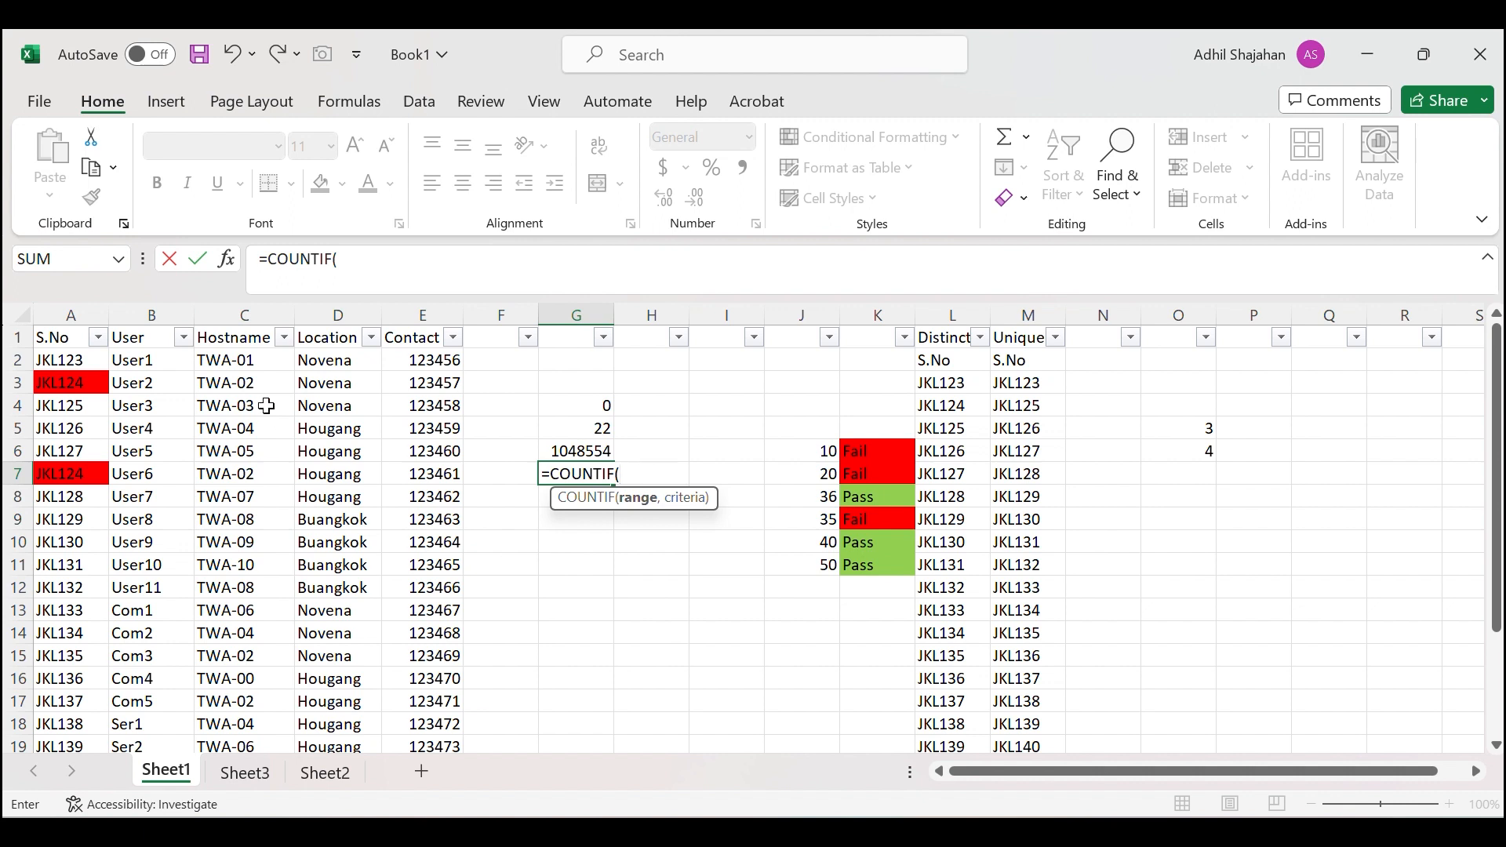
left_click(335, 308)
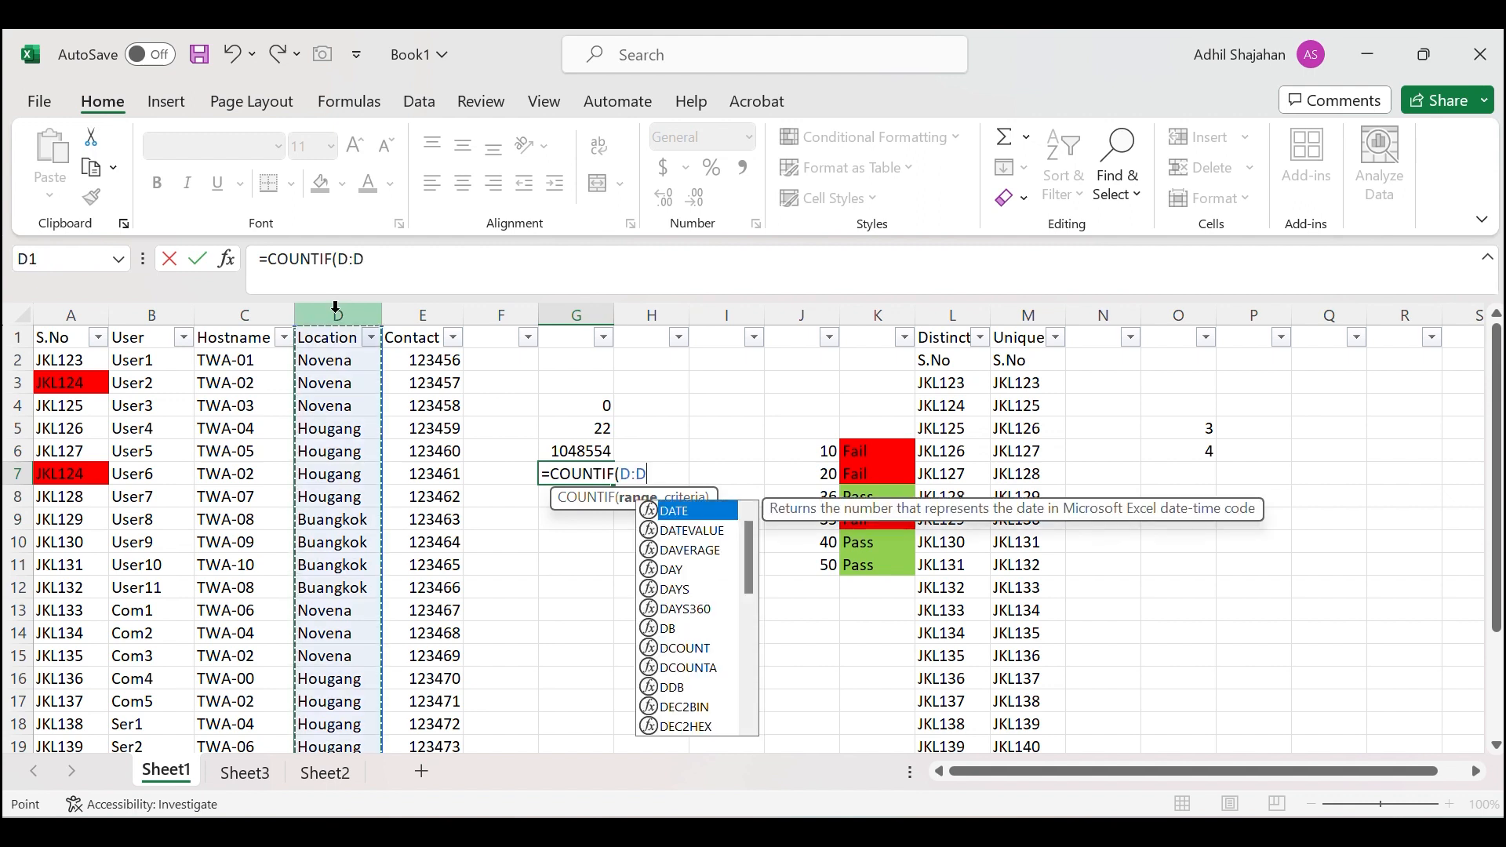
type(",")
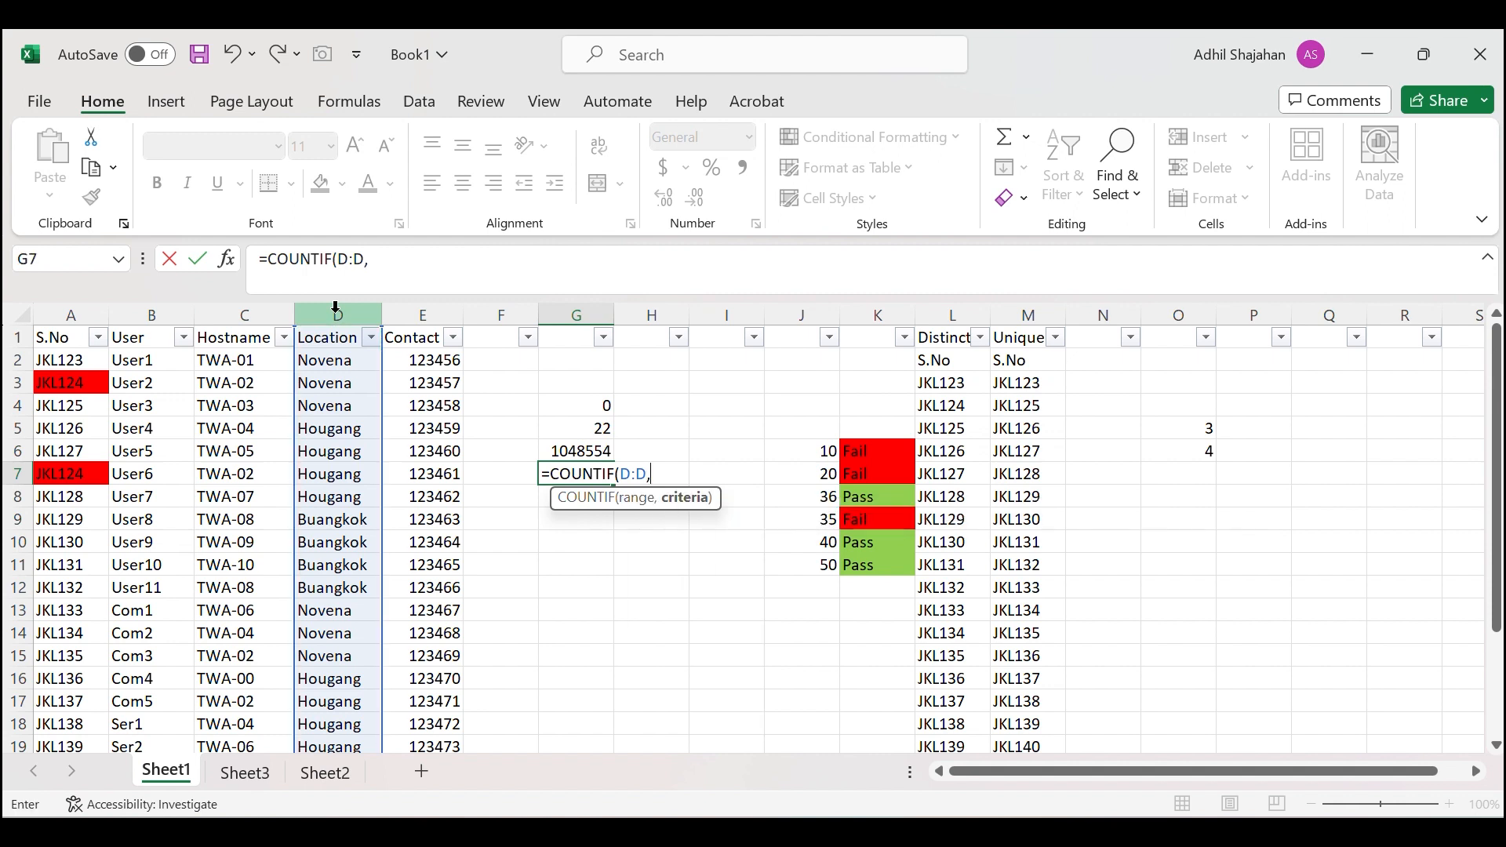
type("\"Novena\")")
key("Return")
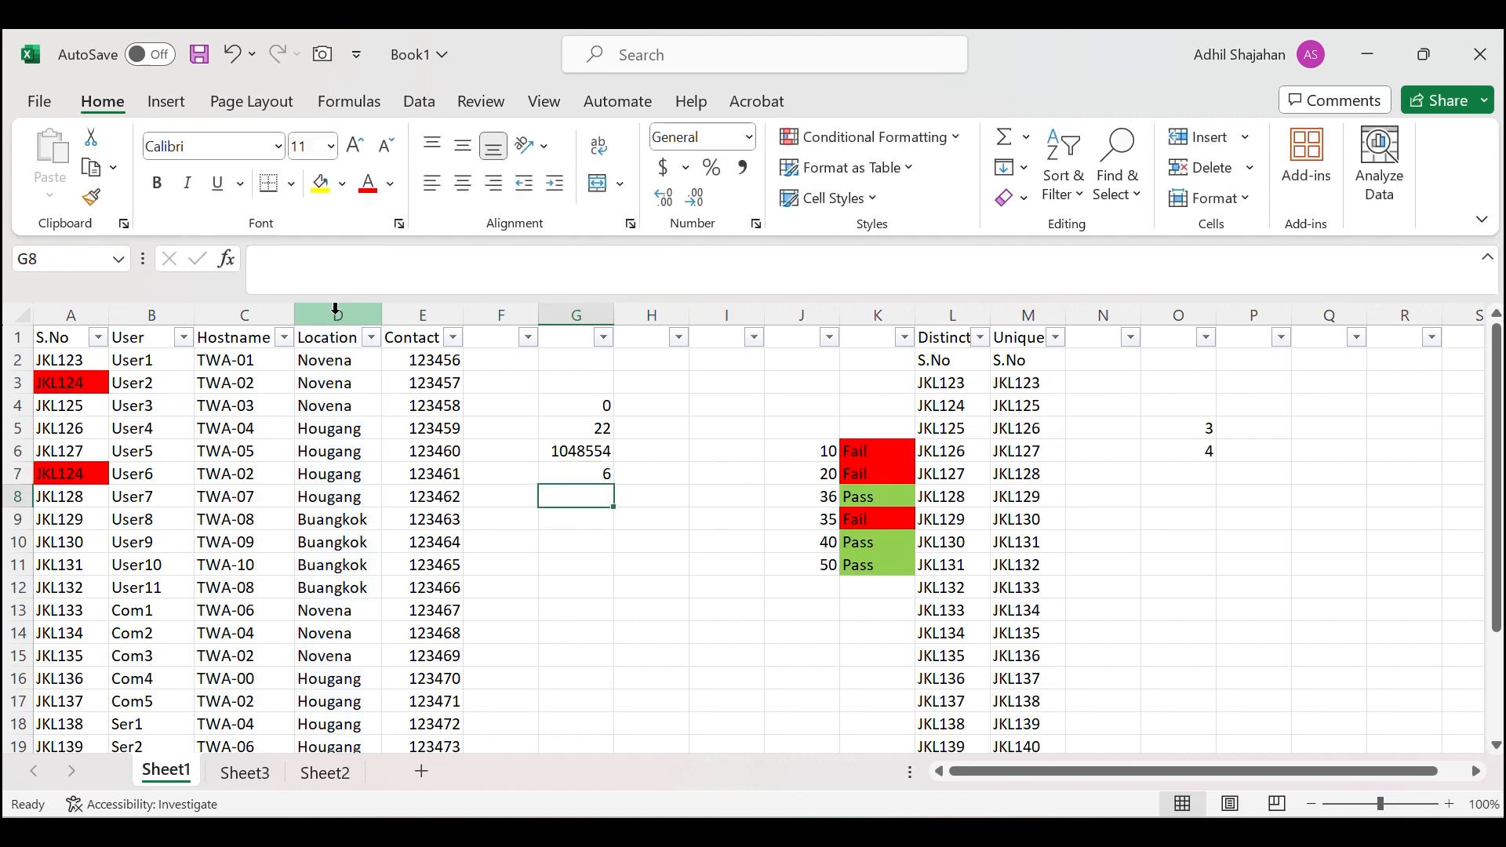
scroll(363, 521, "down", 5)
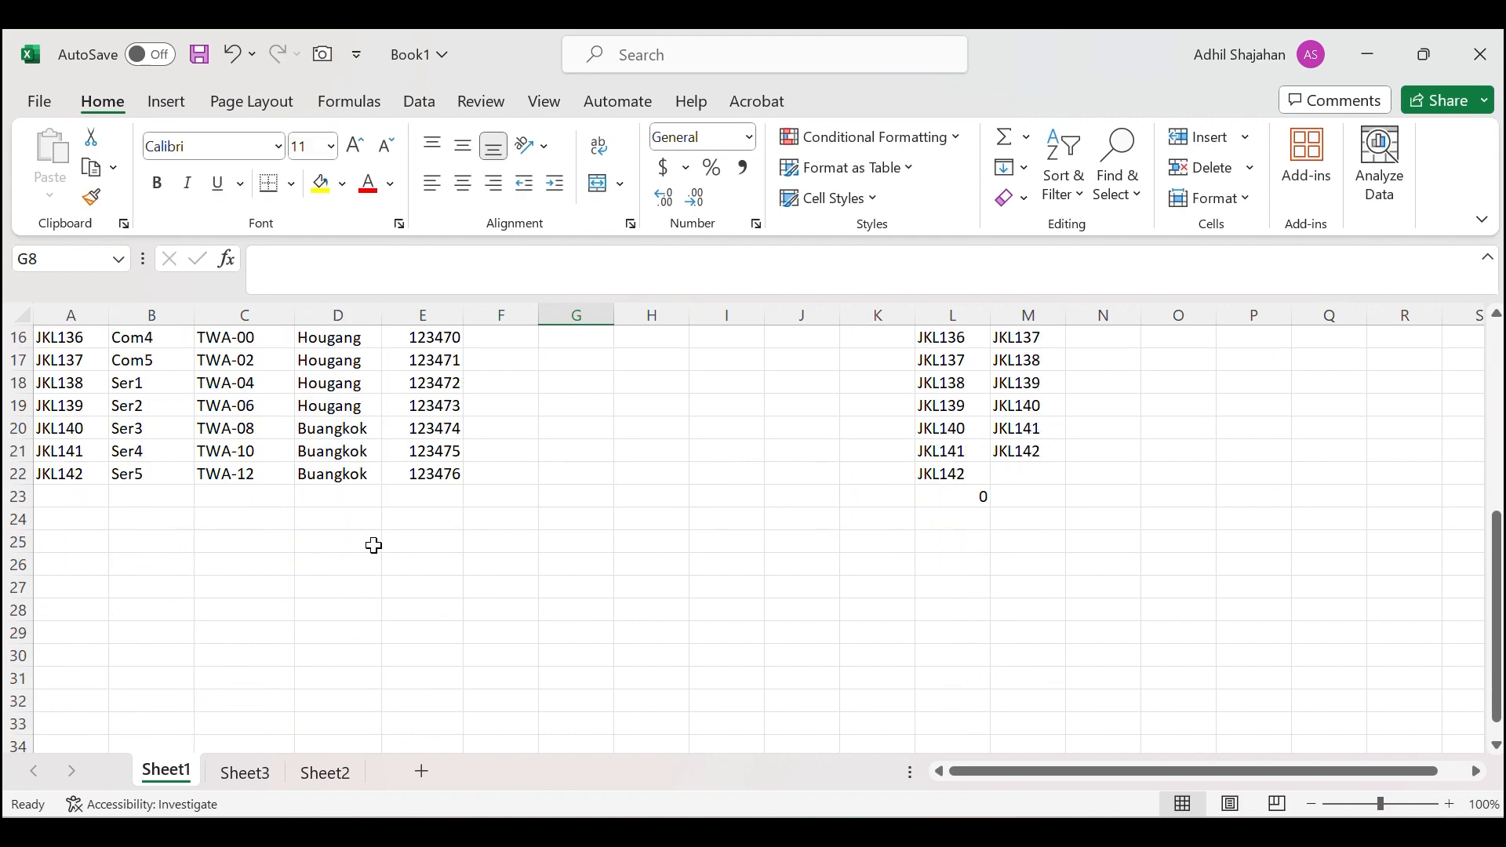
scroll(373, 545, "up", 4)
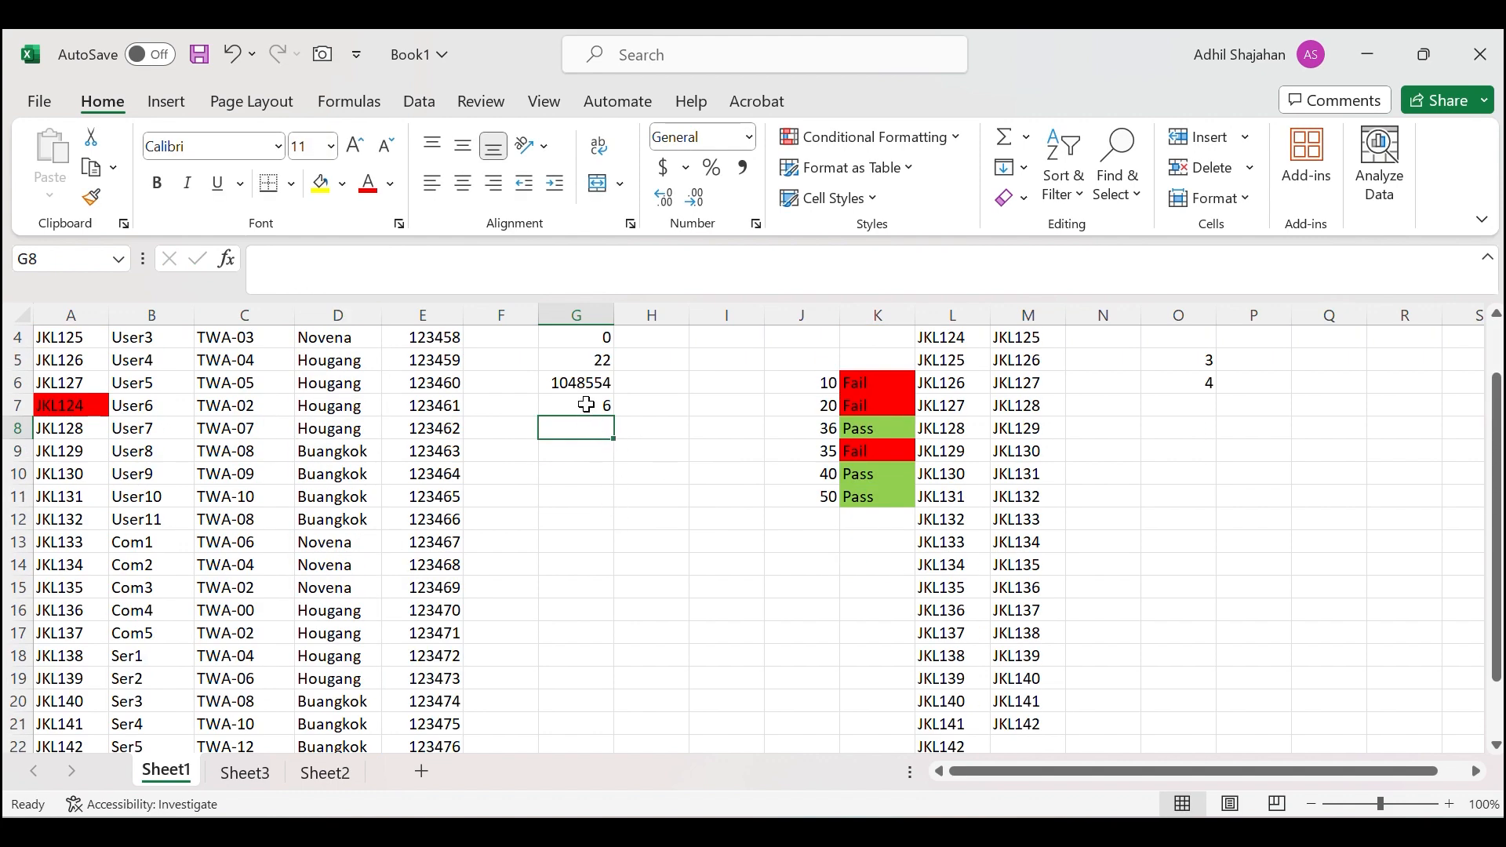
left_click(587, 405)
left_click_drag(367, 258, 439, 258)
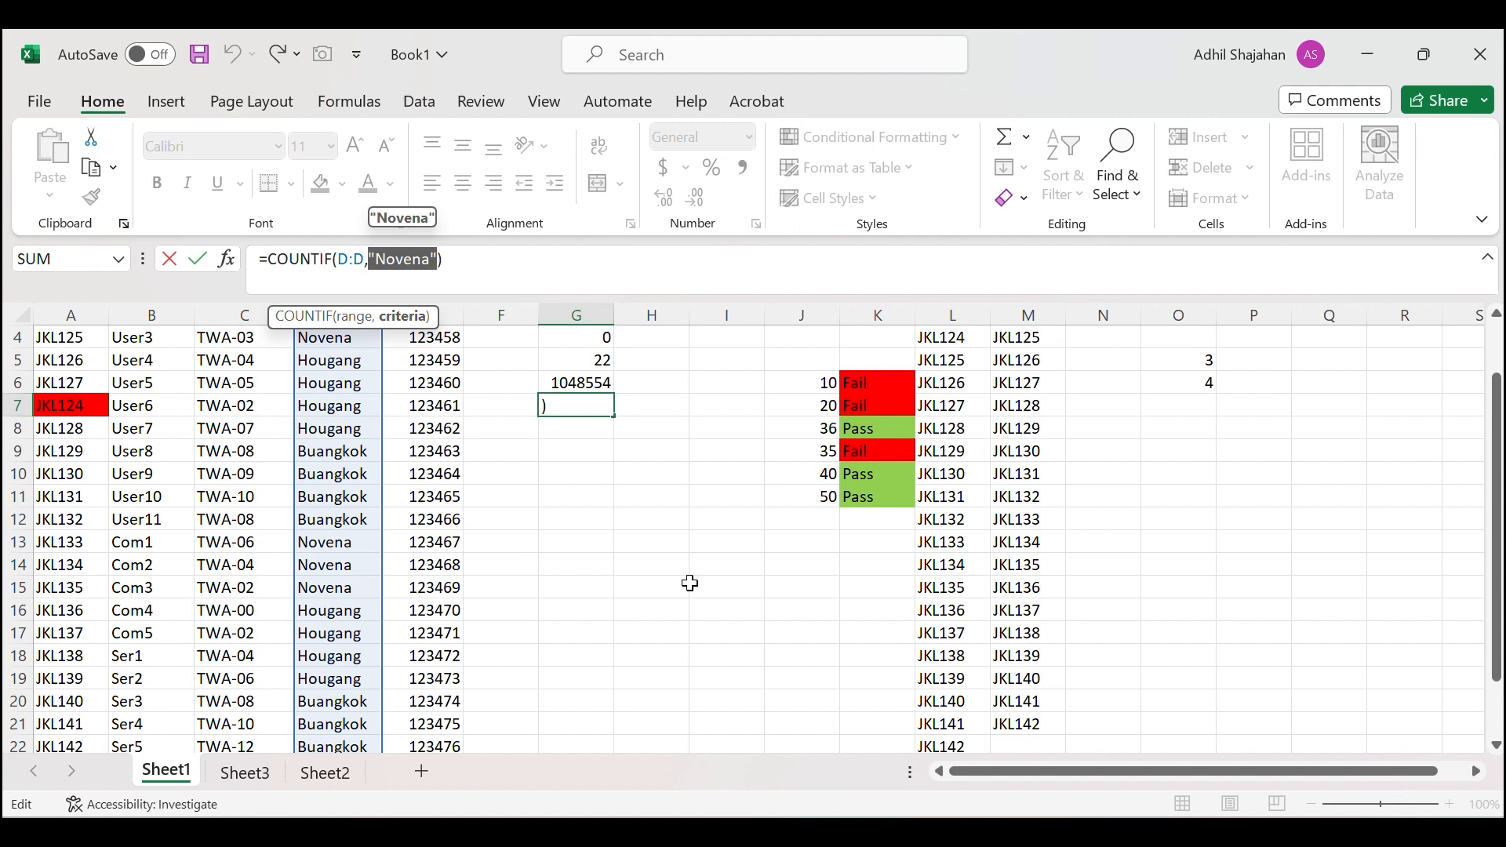
left_click(527, 257)
key("Return")
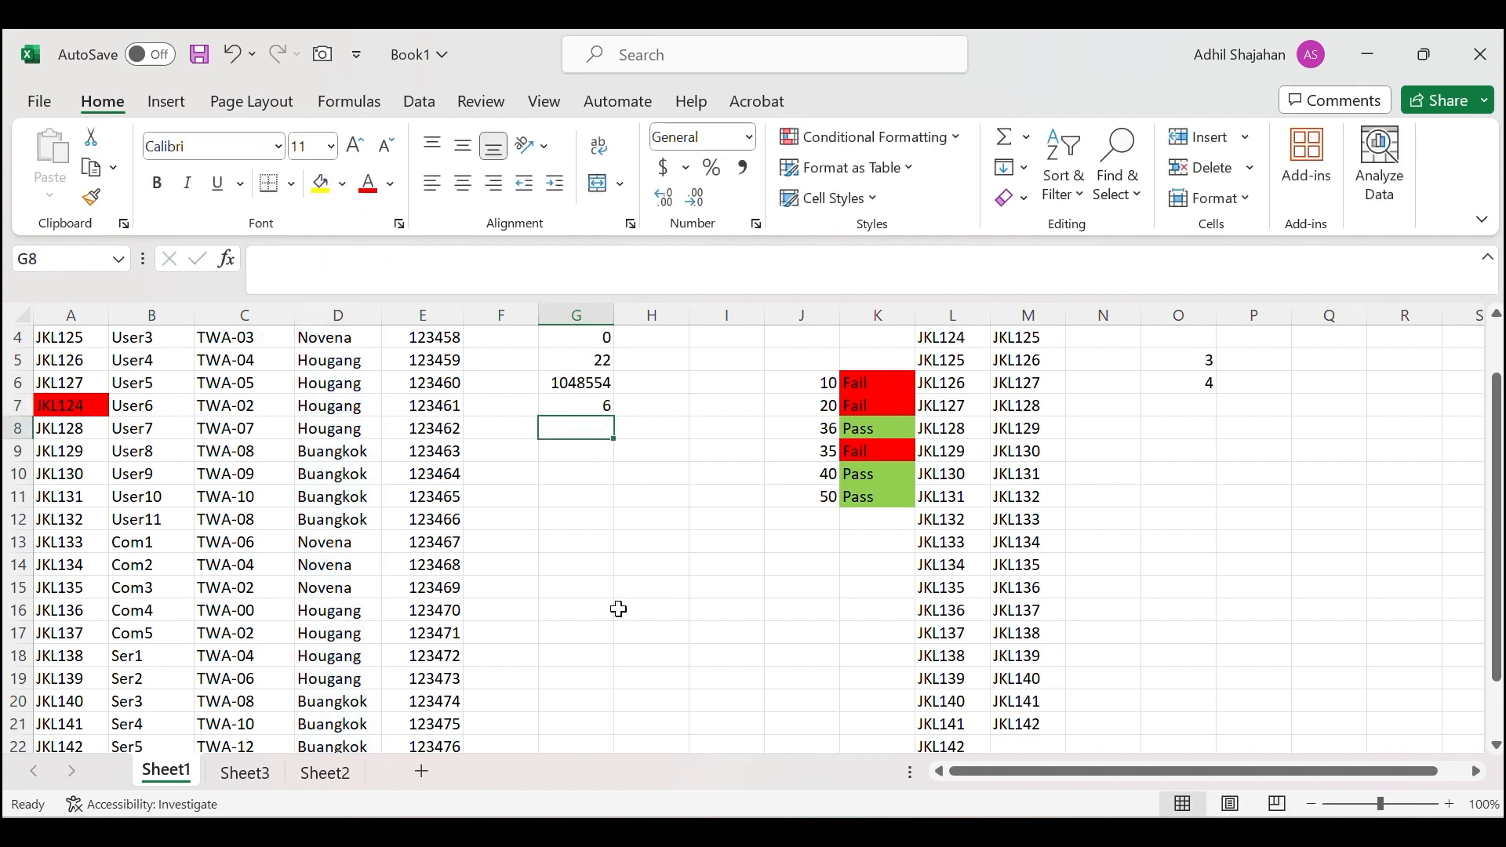
type("=count")
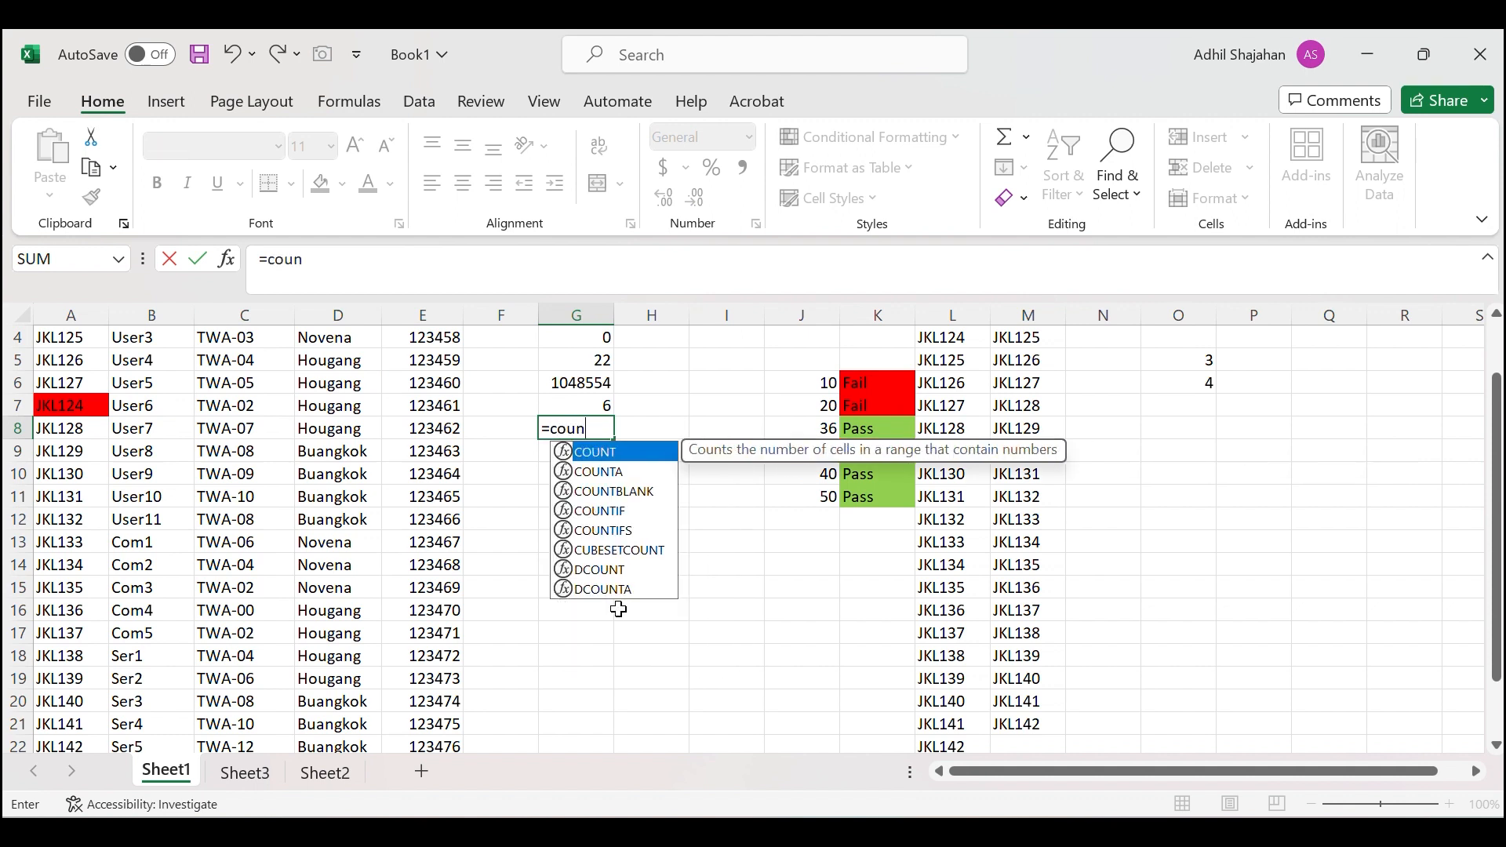
Enter =COUNTIFS(D:D,"Novena",F:F,"User") in G8, which currently returns 0.
double_click(559, 530)
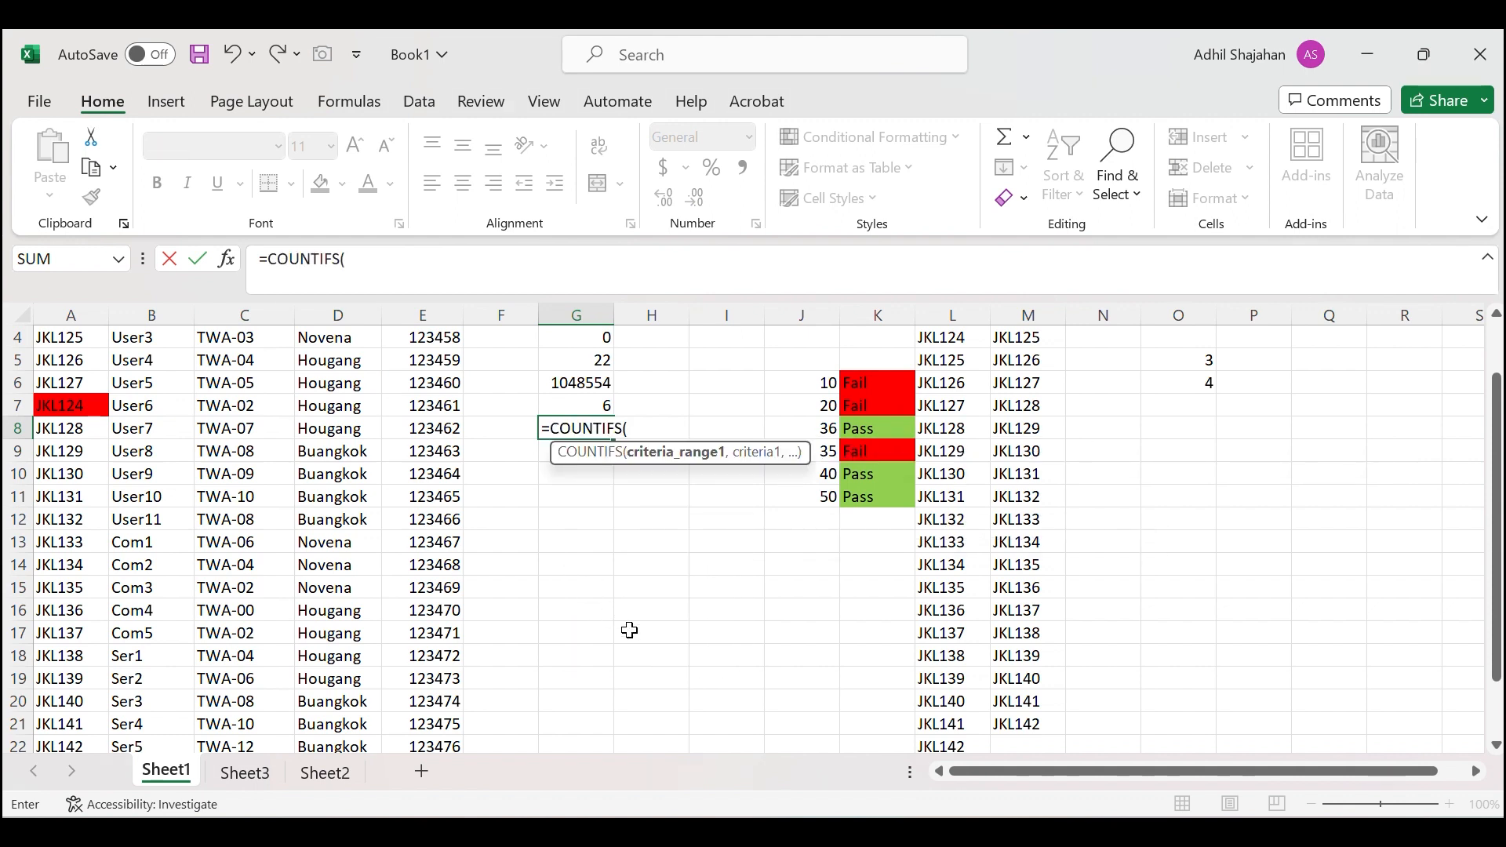
left_click(333, 308)
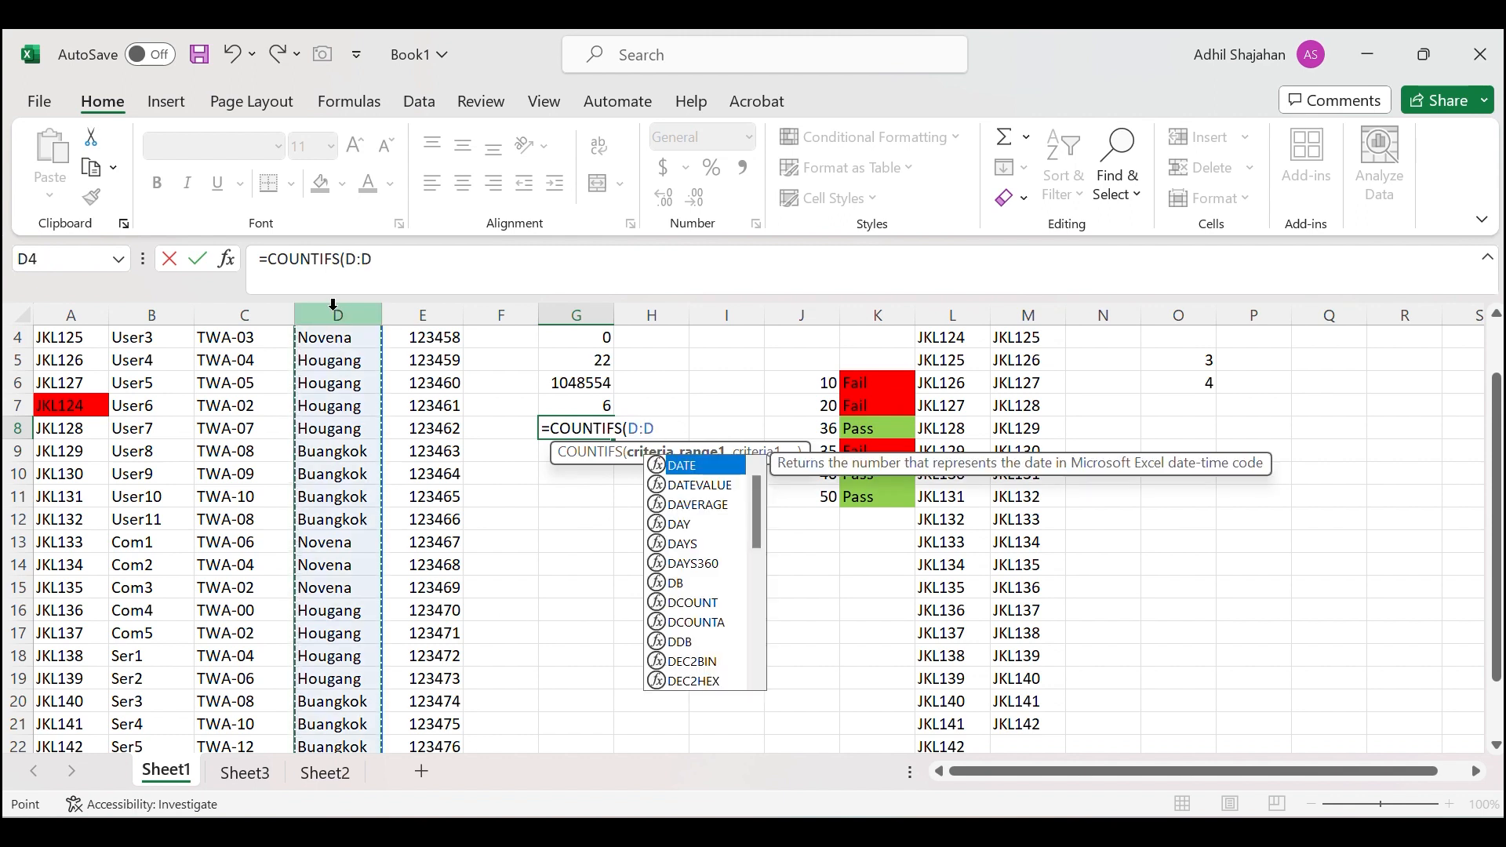
type(",")
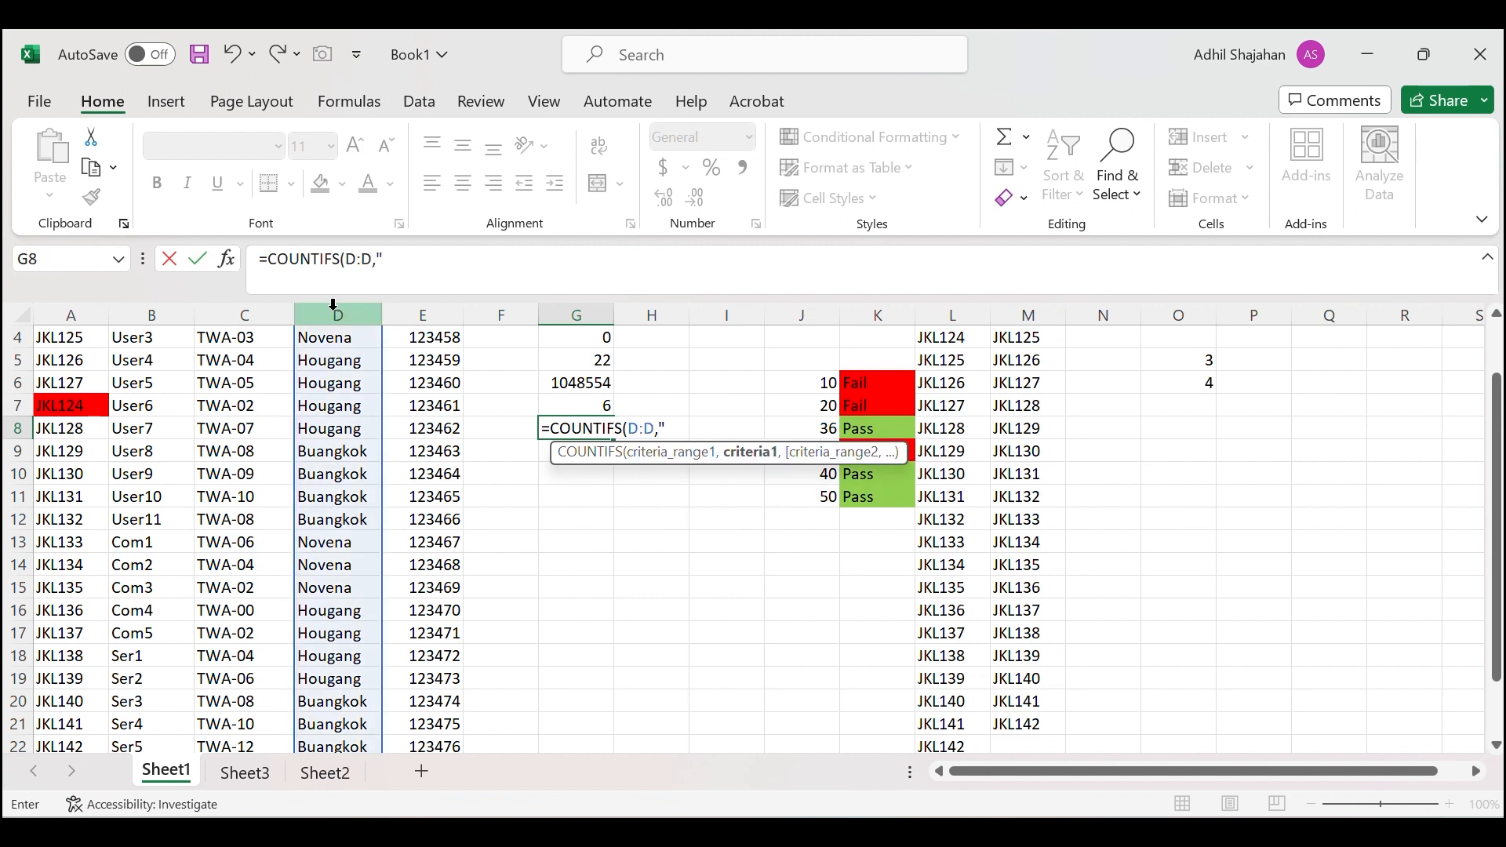
type("\"Novena\",")
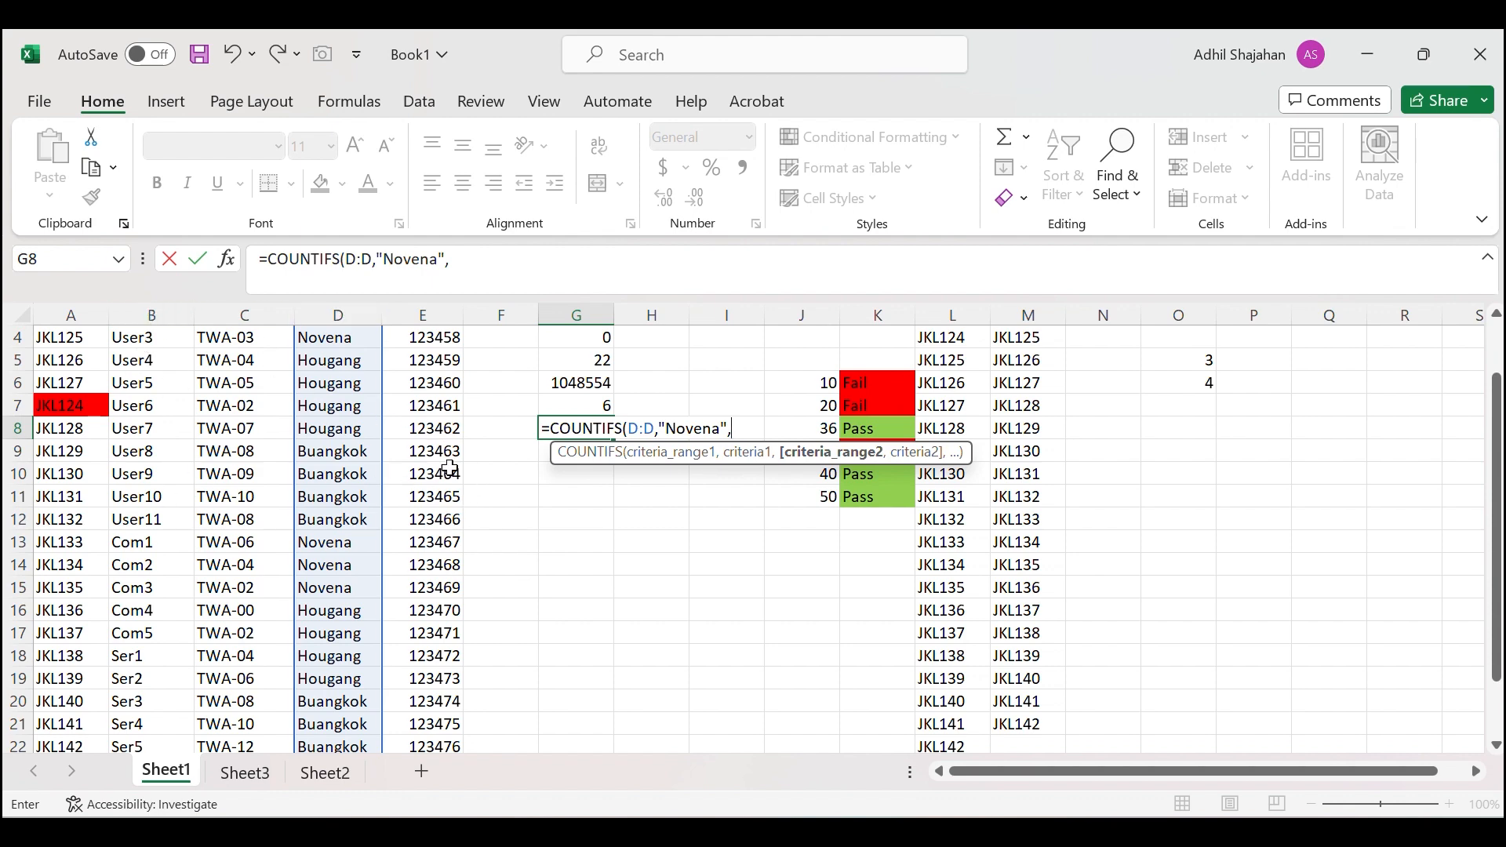
scroll(439, 463, "up", 1)
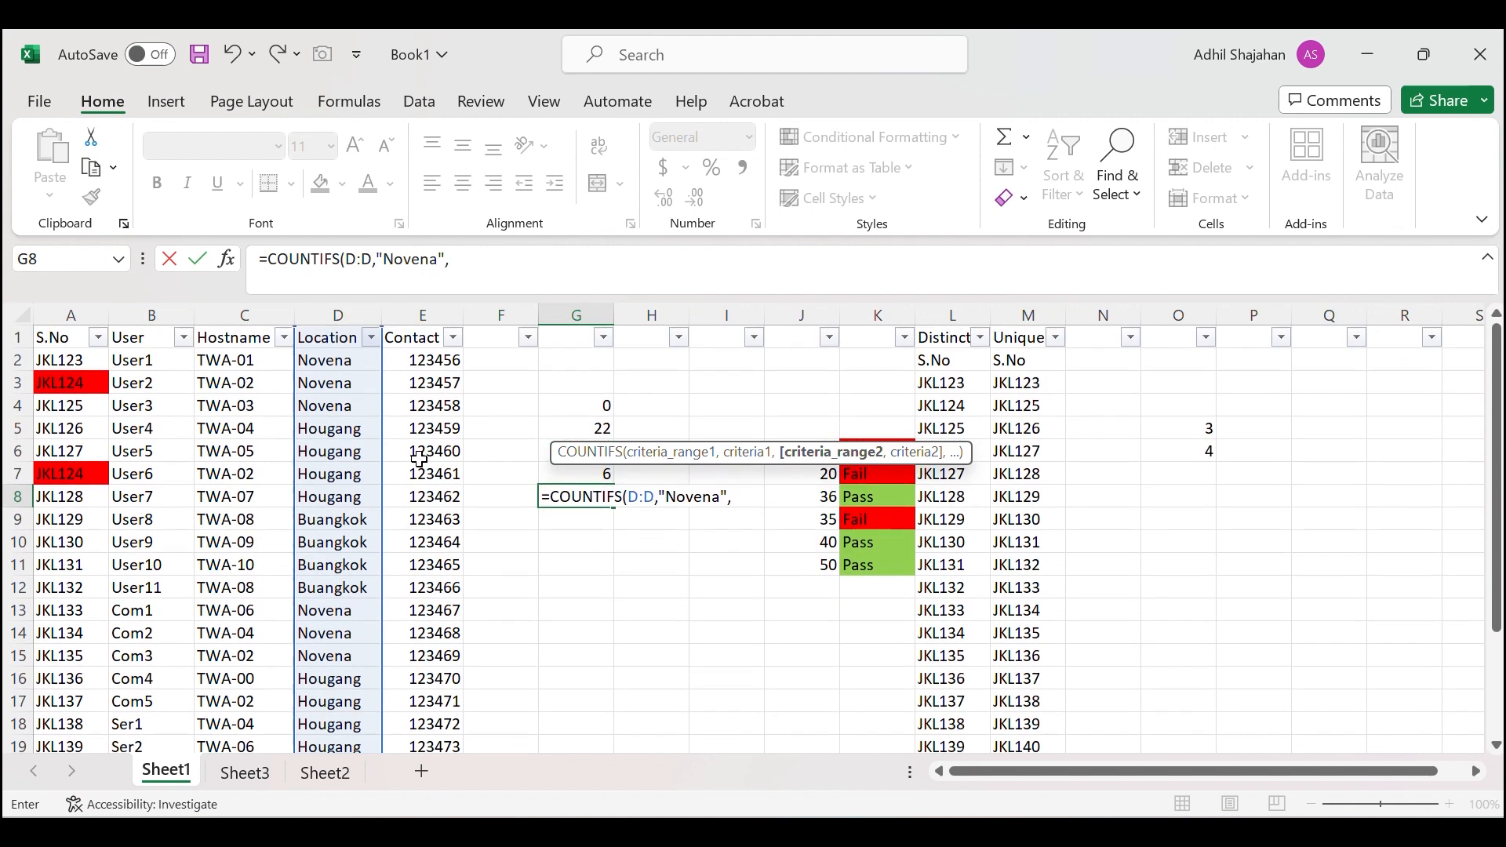
left_click(507, 307)
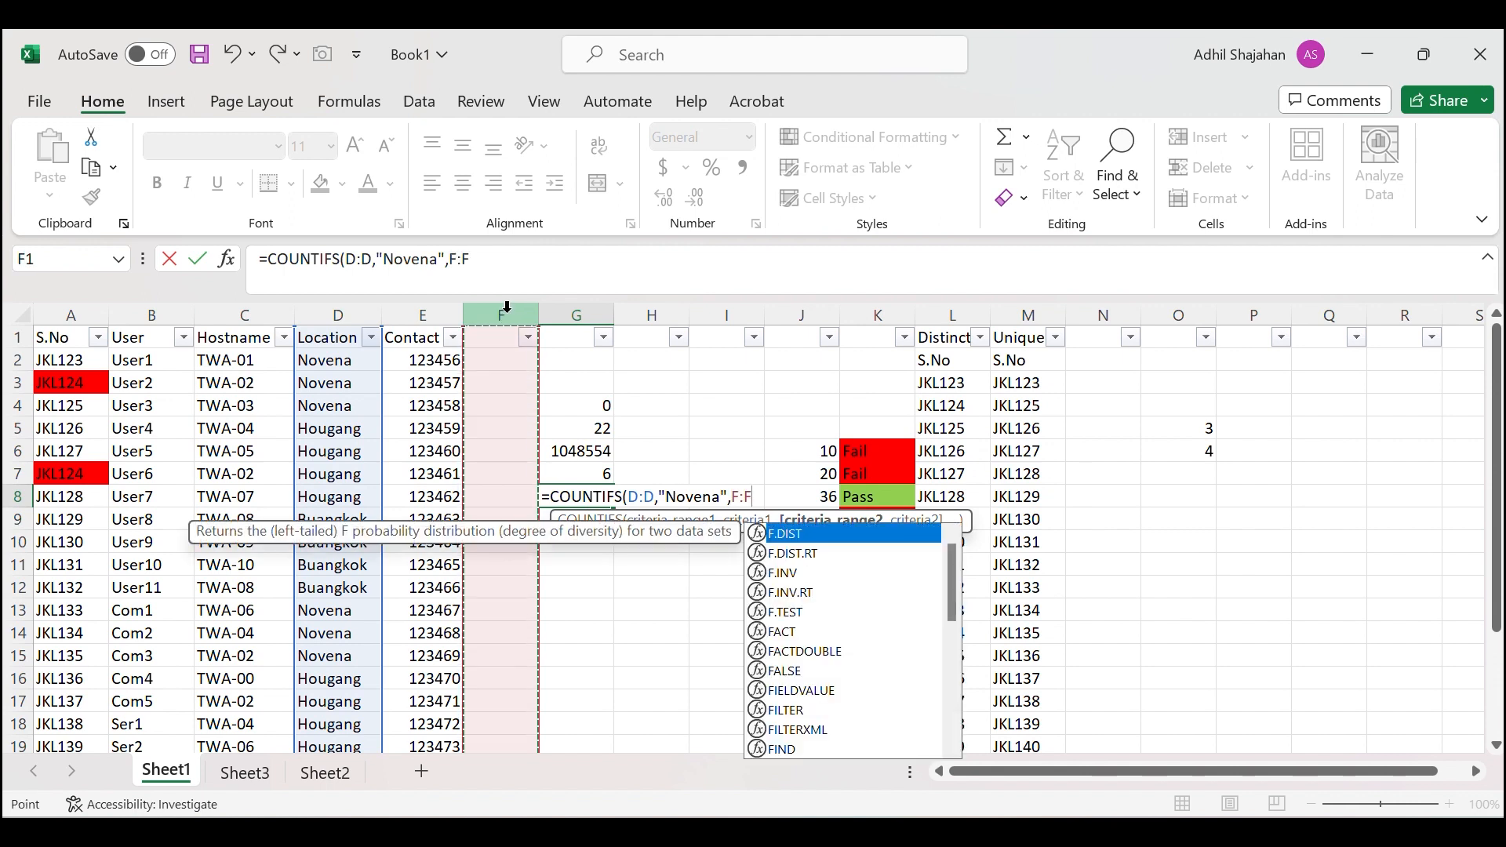
type(",")
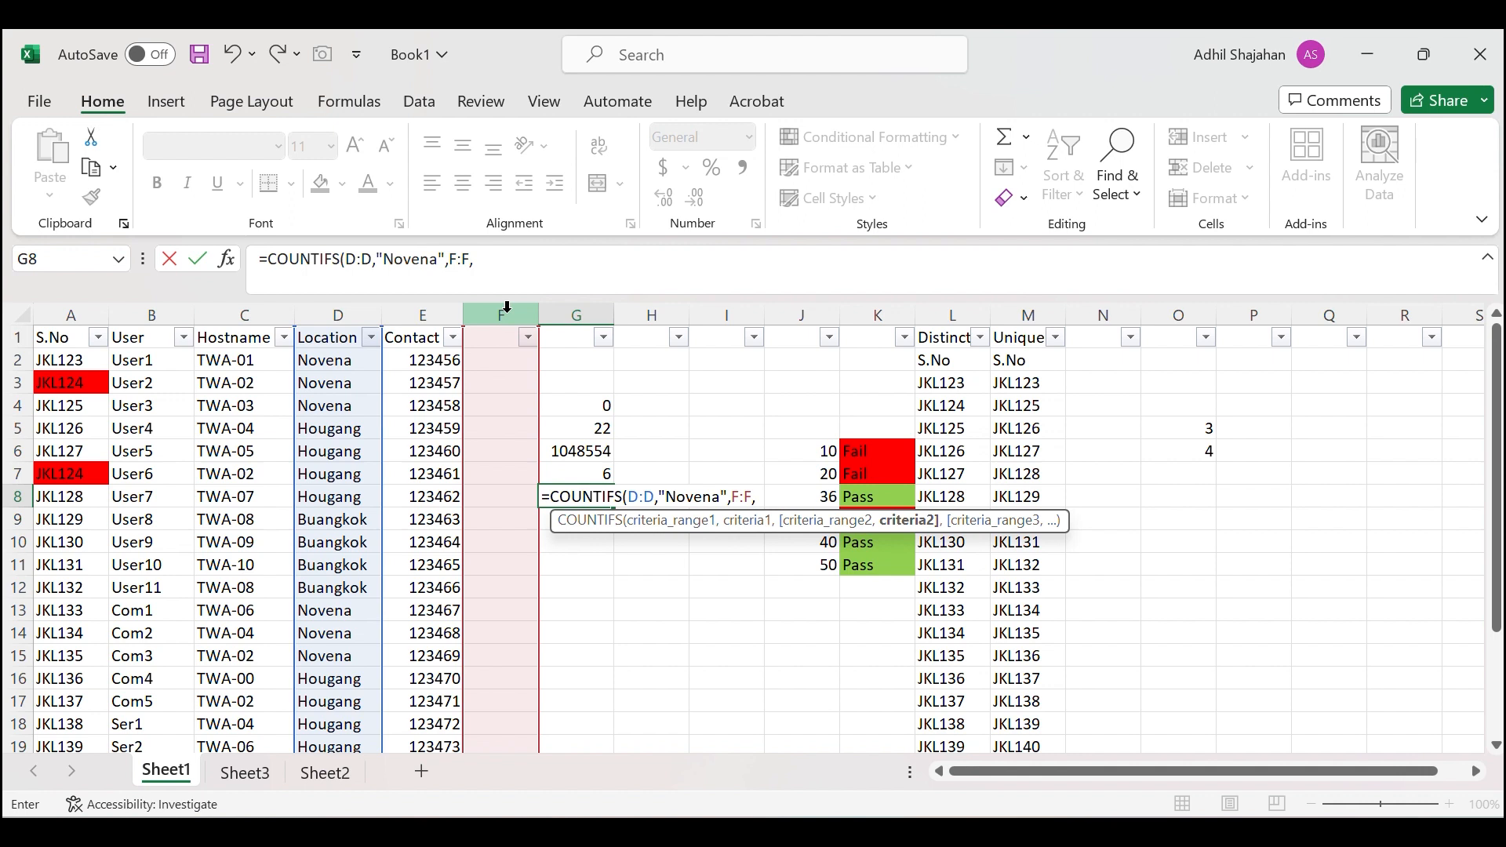
type("\"User\")")
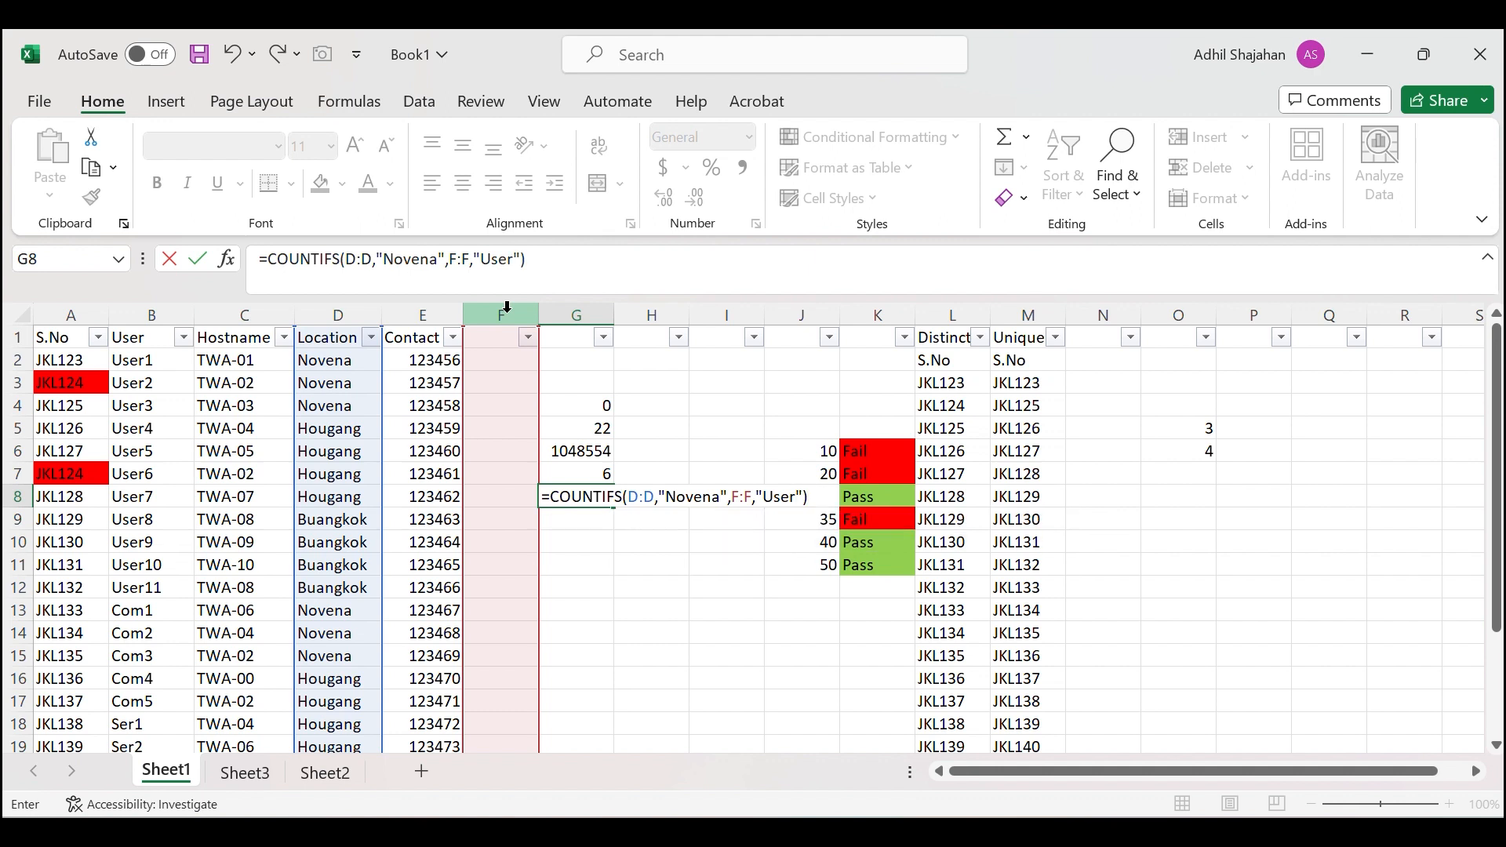
key("Return")
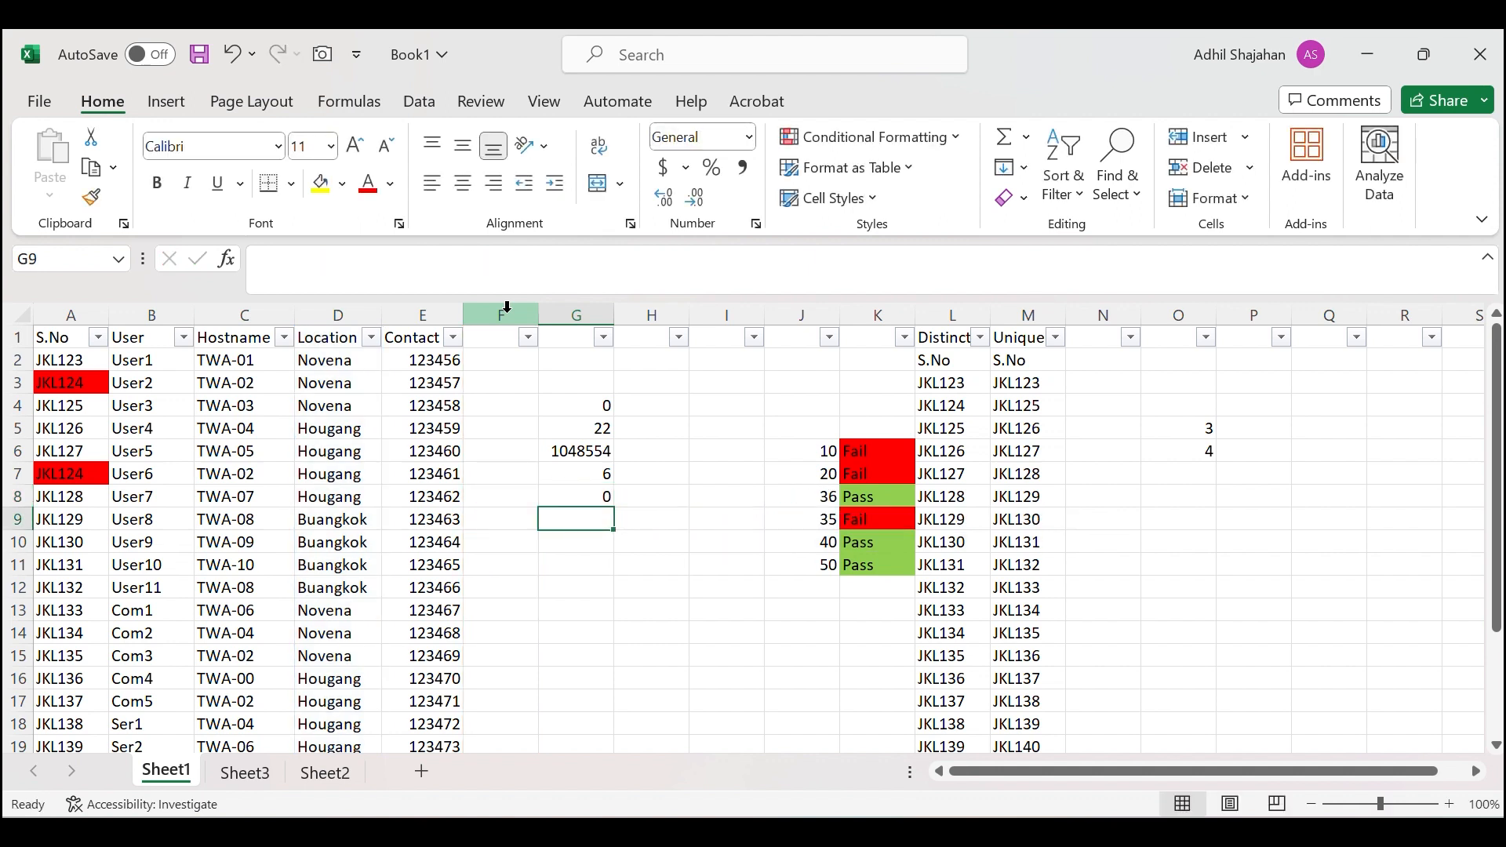
Type User in F2 and fill it down to F10.
left_click(631, 69)
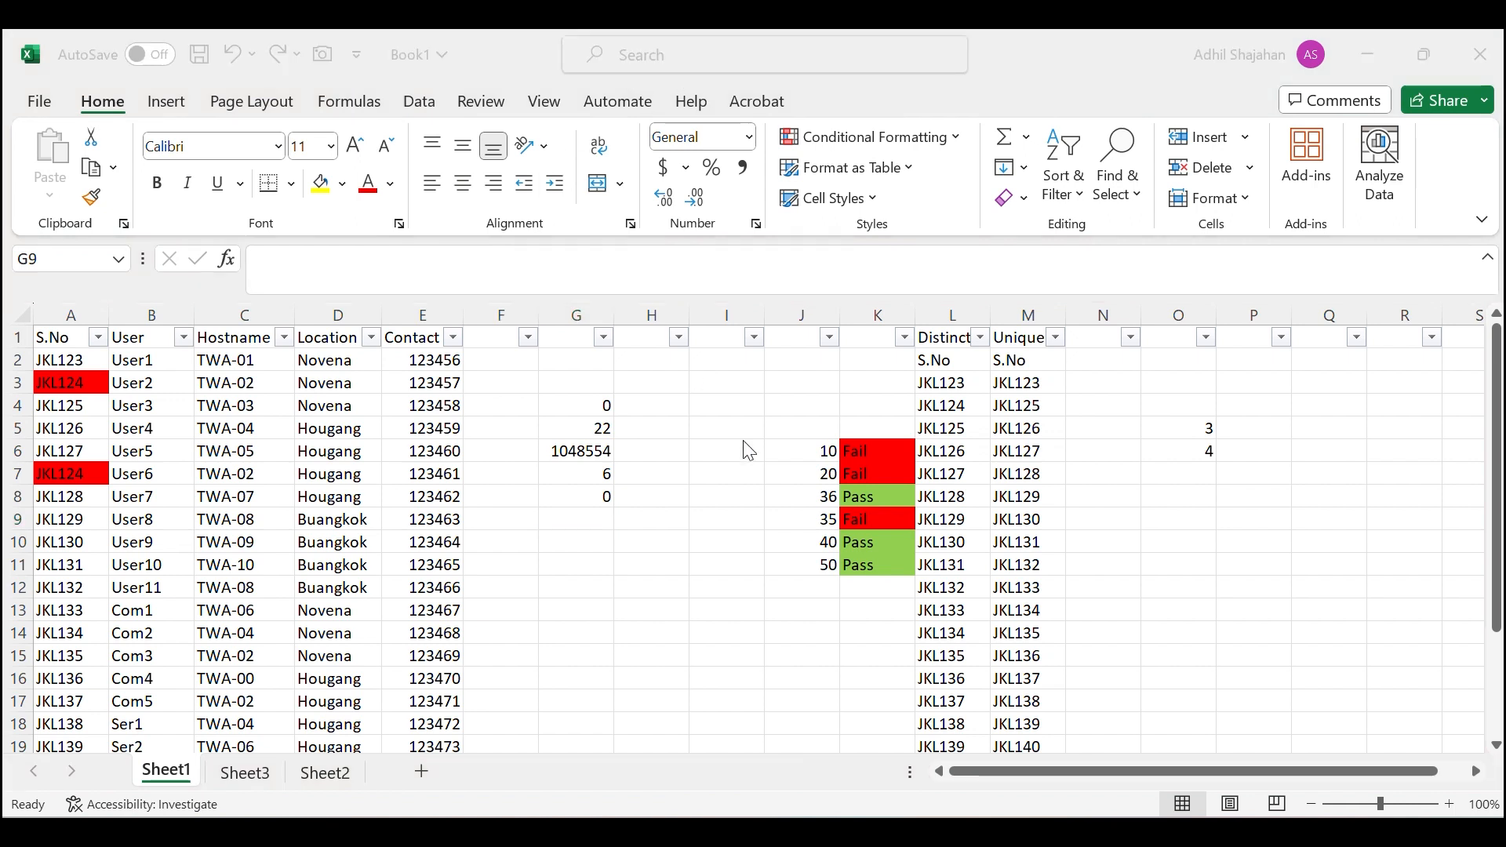
left_click(606, 527)
left_click(506, 365)
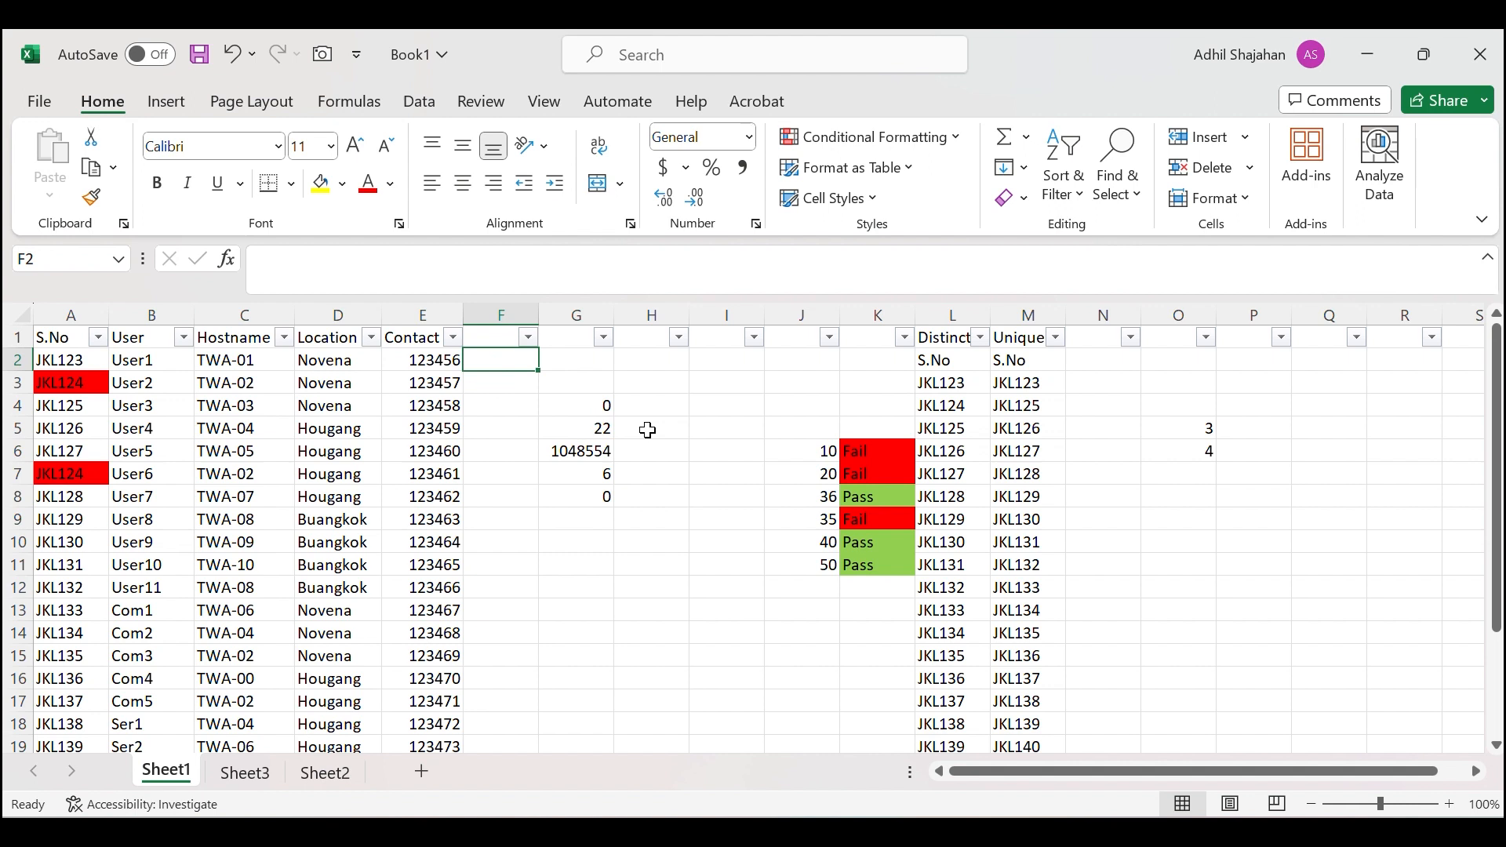
type("Use")
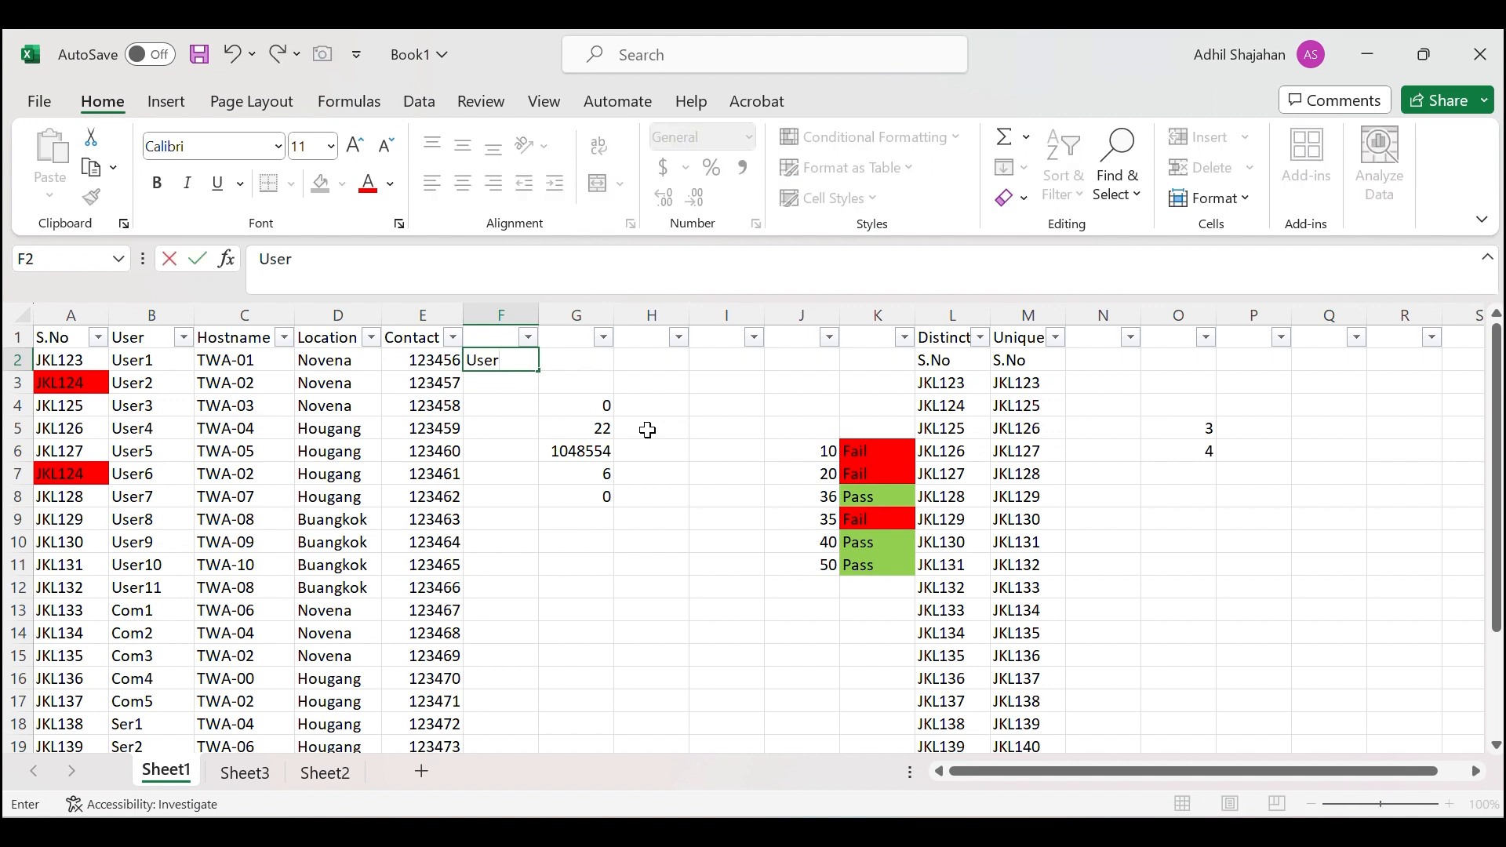
type("r")
left_click(542, 386)
left_click(522, 360)
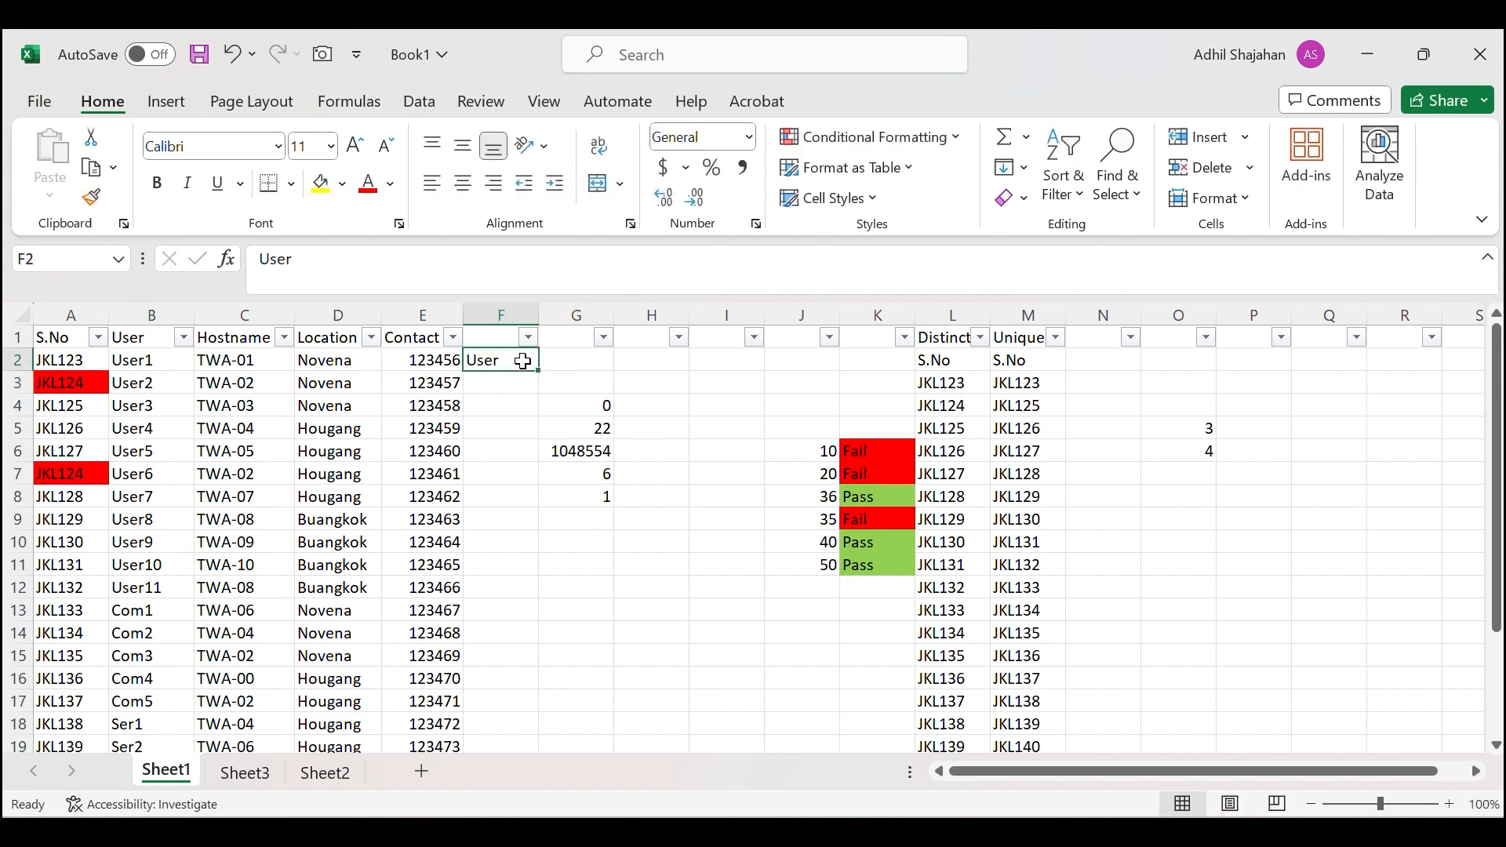
left_click_drag(539, 370, 516, 565)
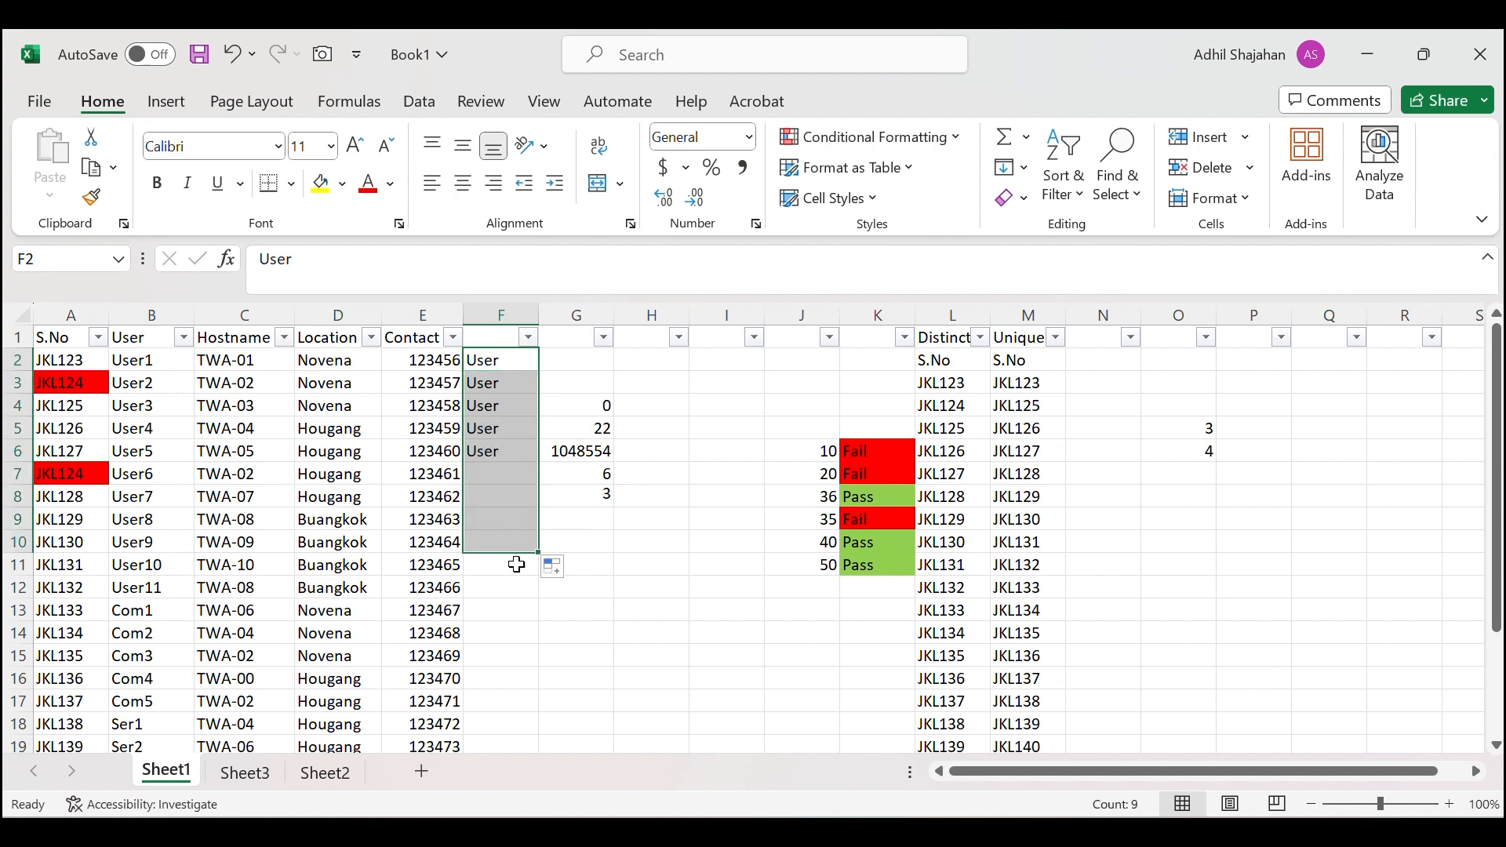
Type Server in F11, fill it down to F22, and check G8 now shows 3.
left_click(494, 565)
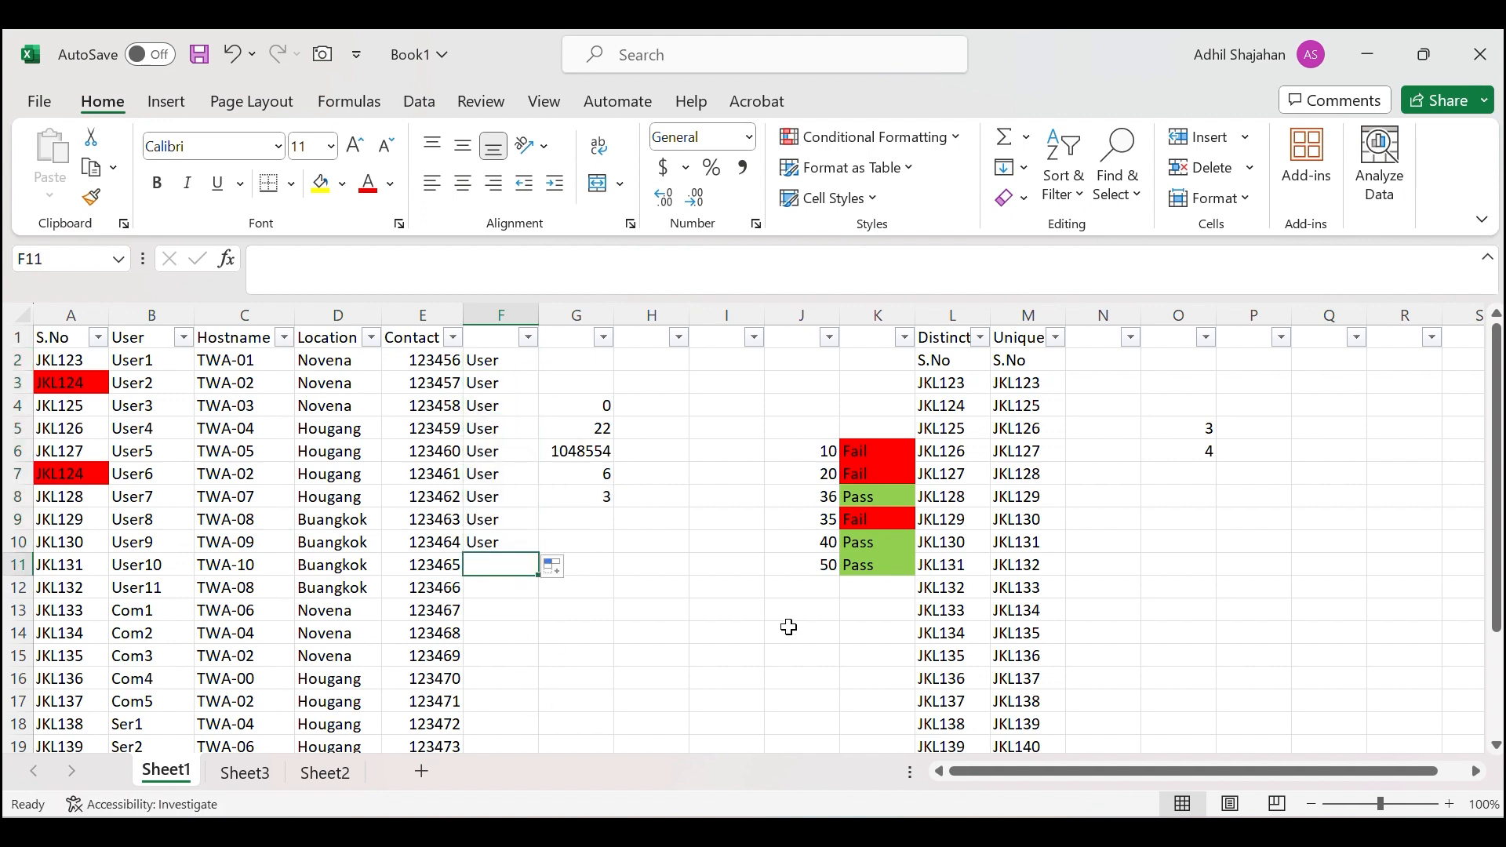
type("Server")
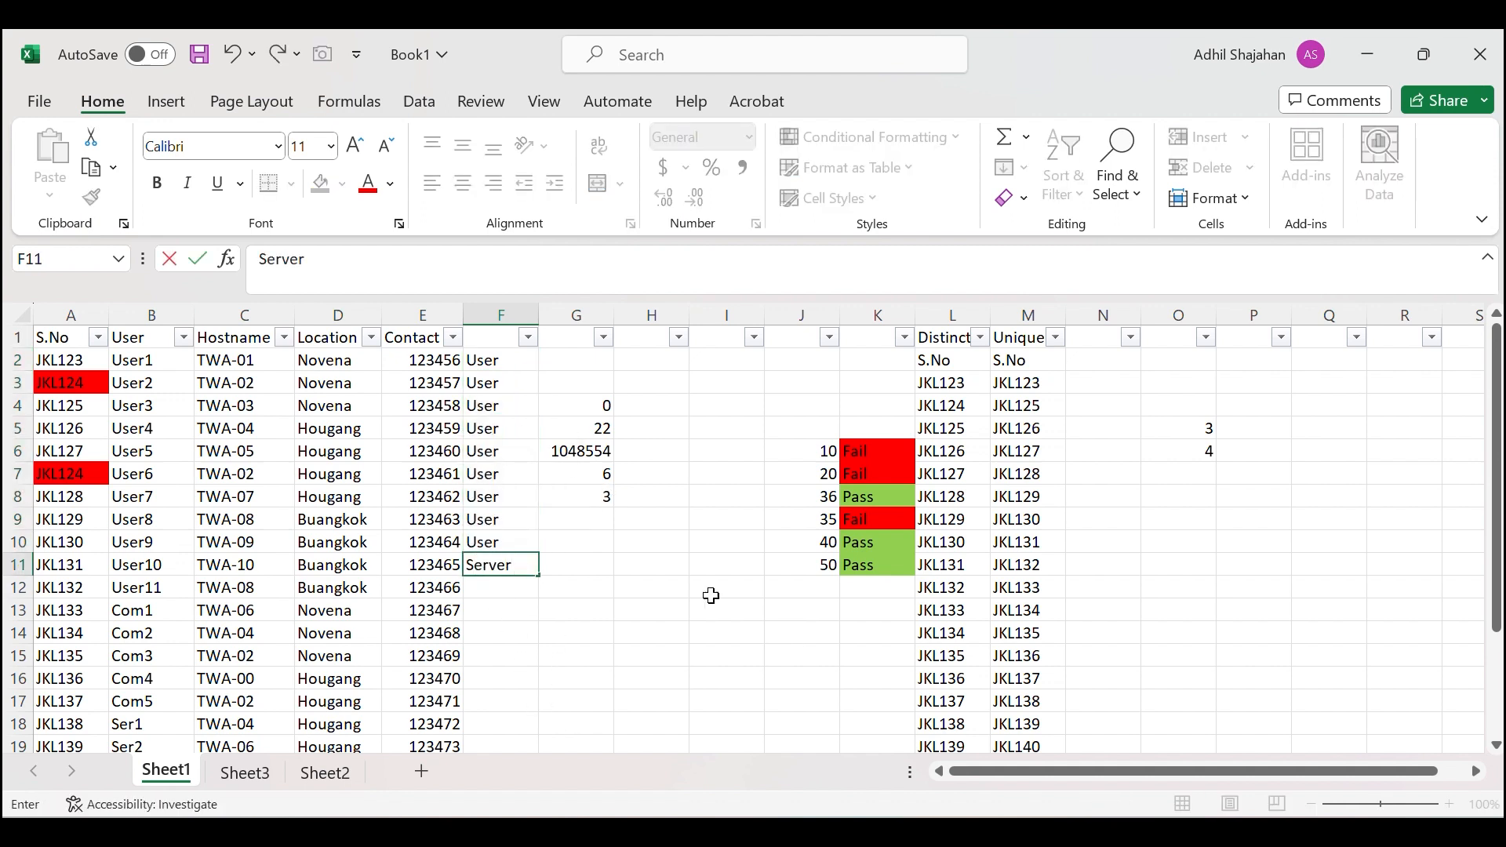
scroll(690, 580, "down", 3)
left_click_drag(538, 375, 533, 618)
left_click(690, 521)
scroll(690, 521, "up", 3)
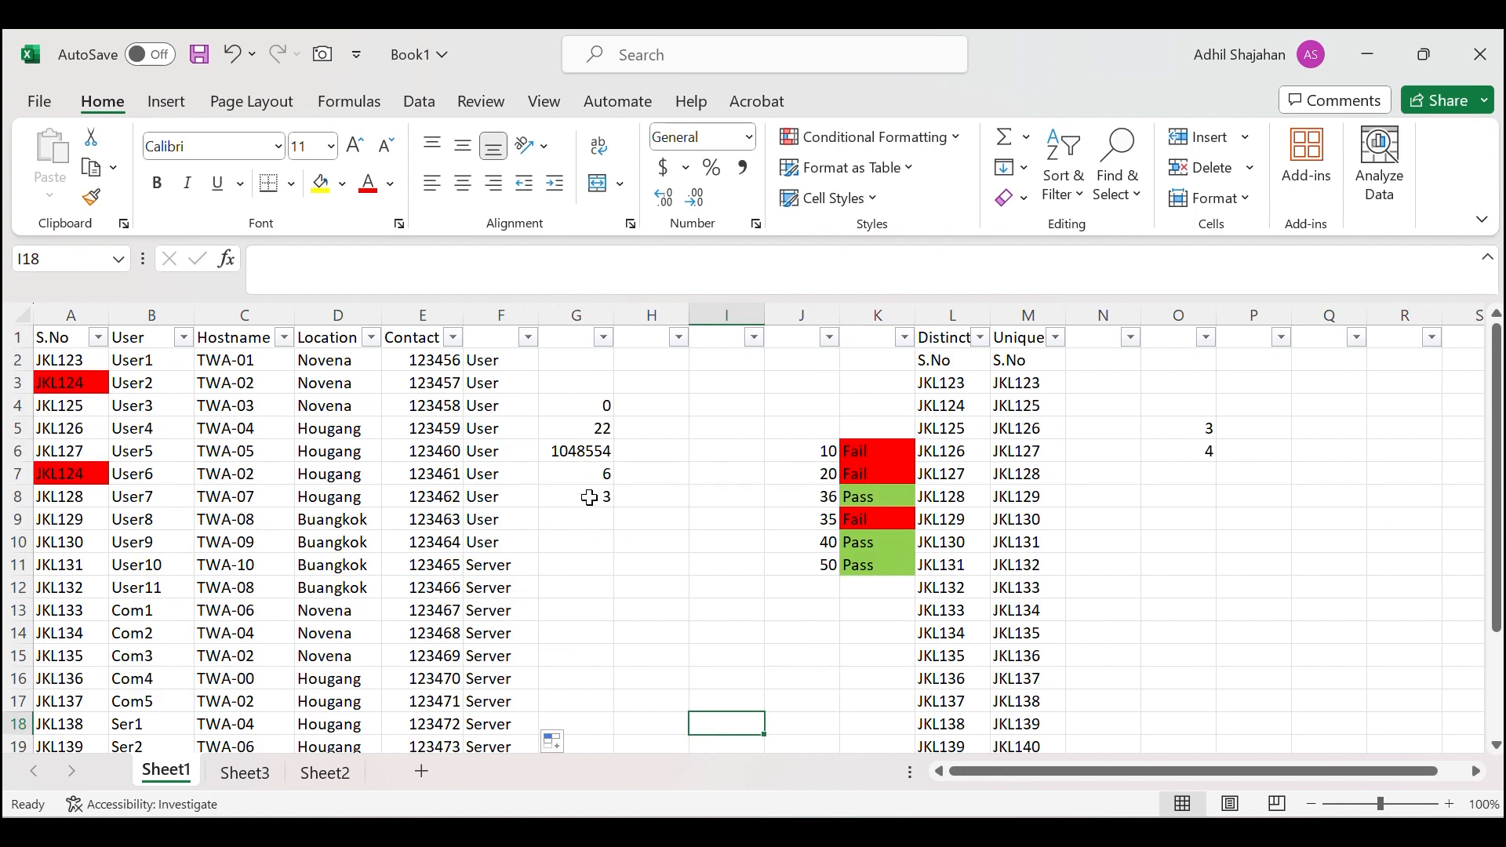
left_click(590, 495)
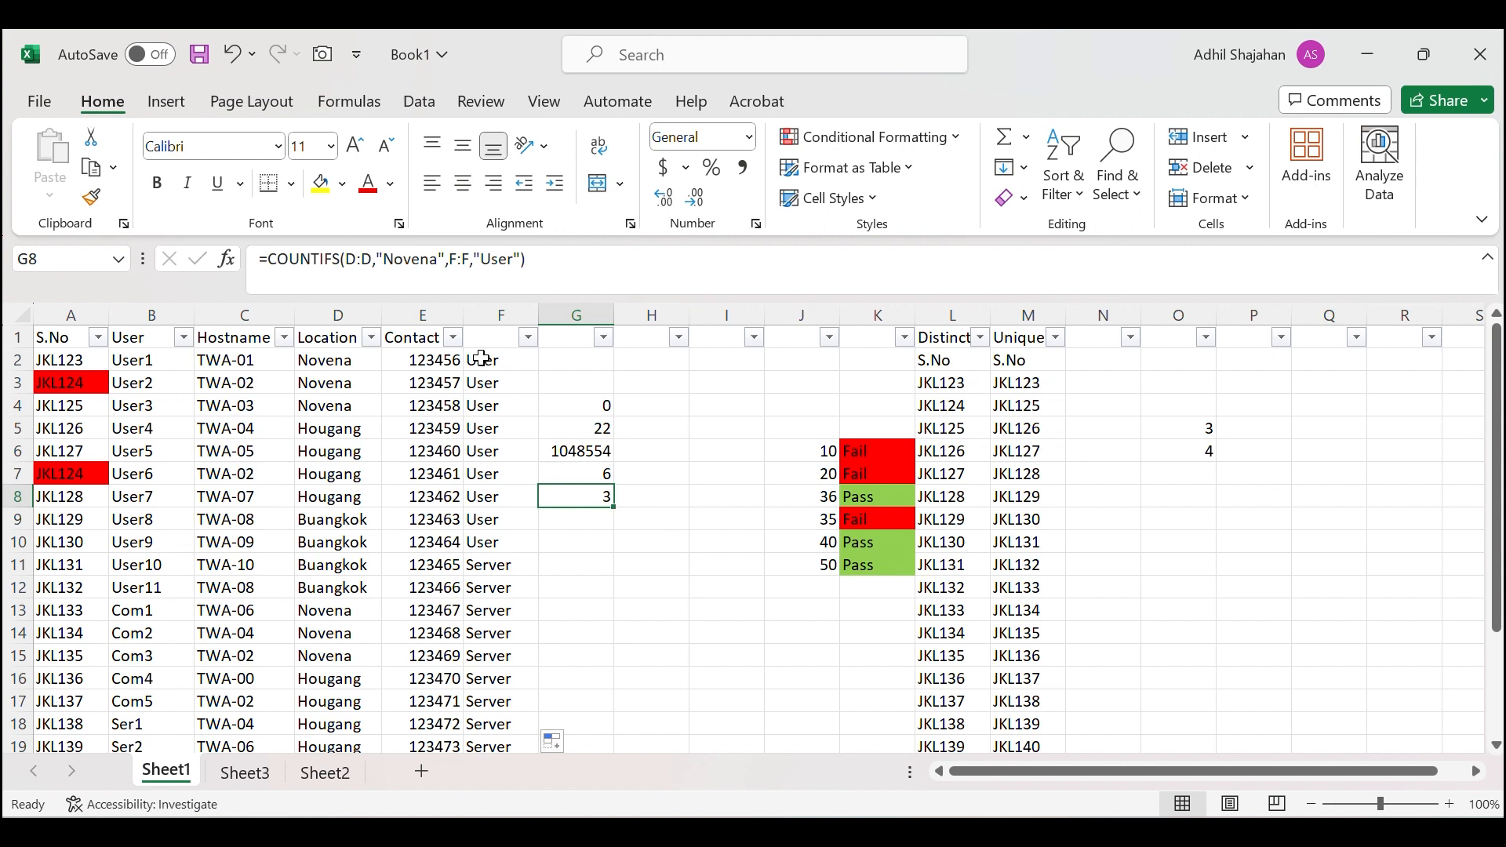
left_click(316, 308)
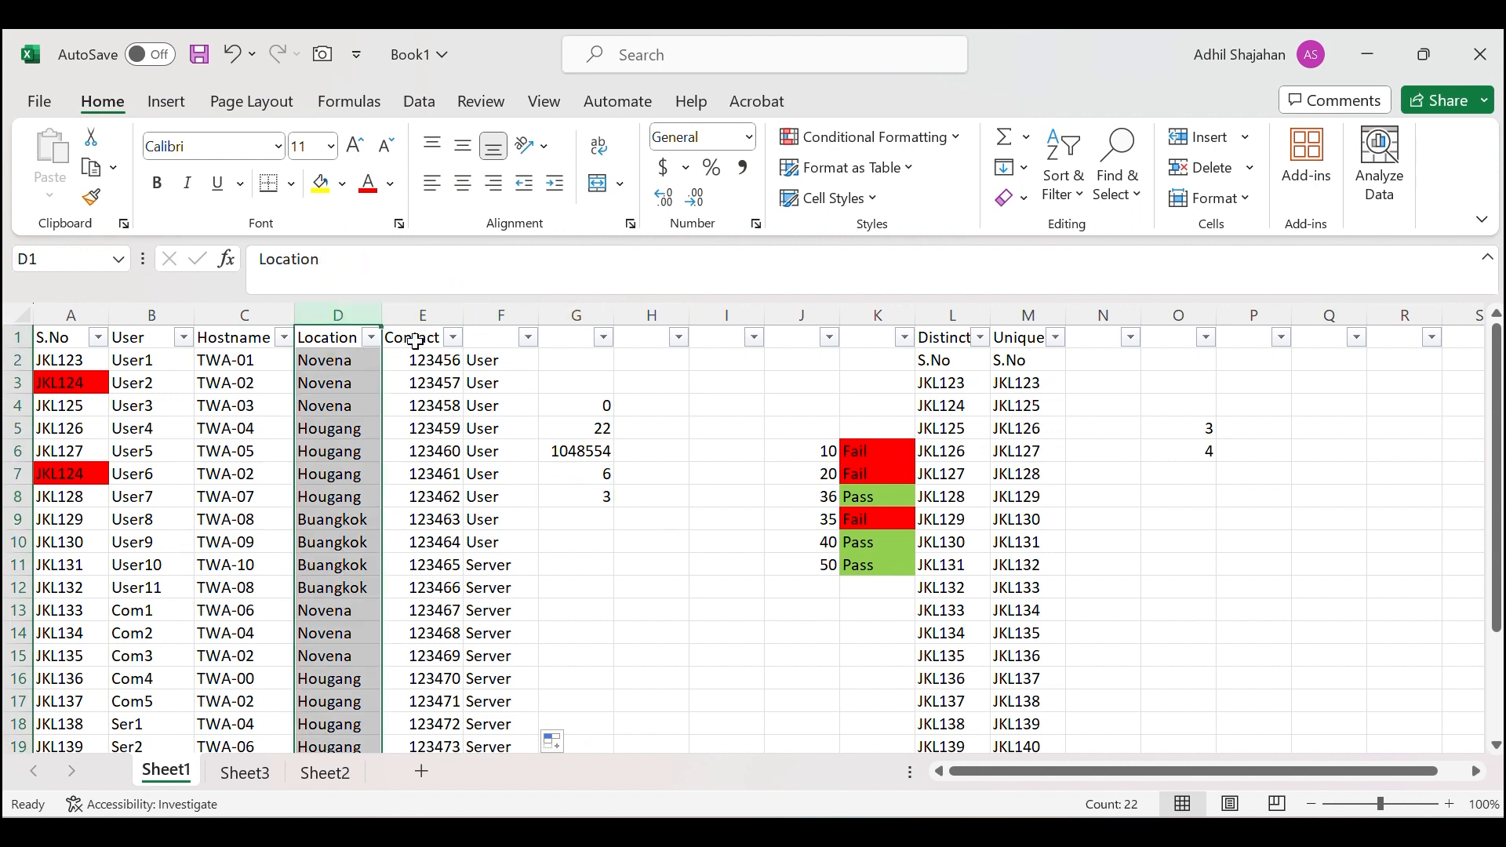
left_click(587, 500)
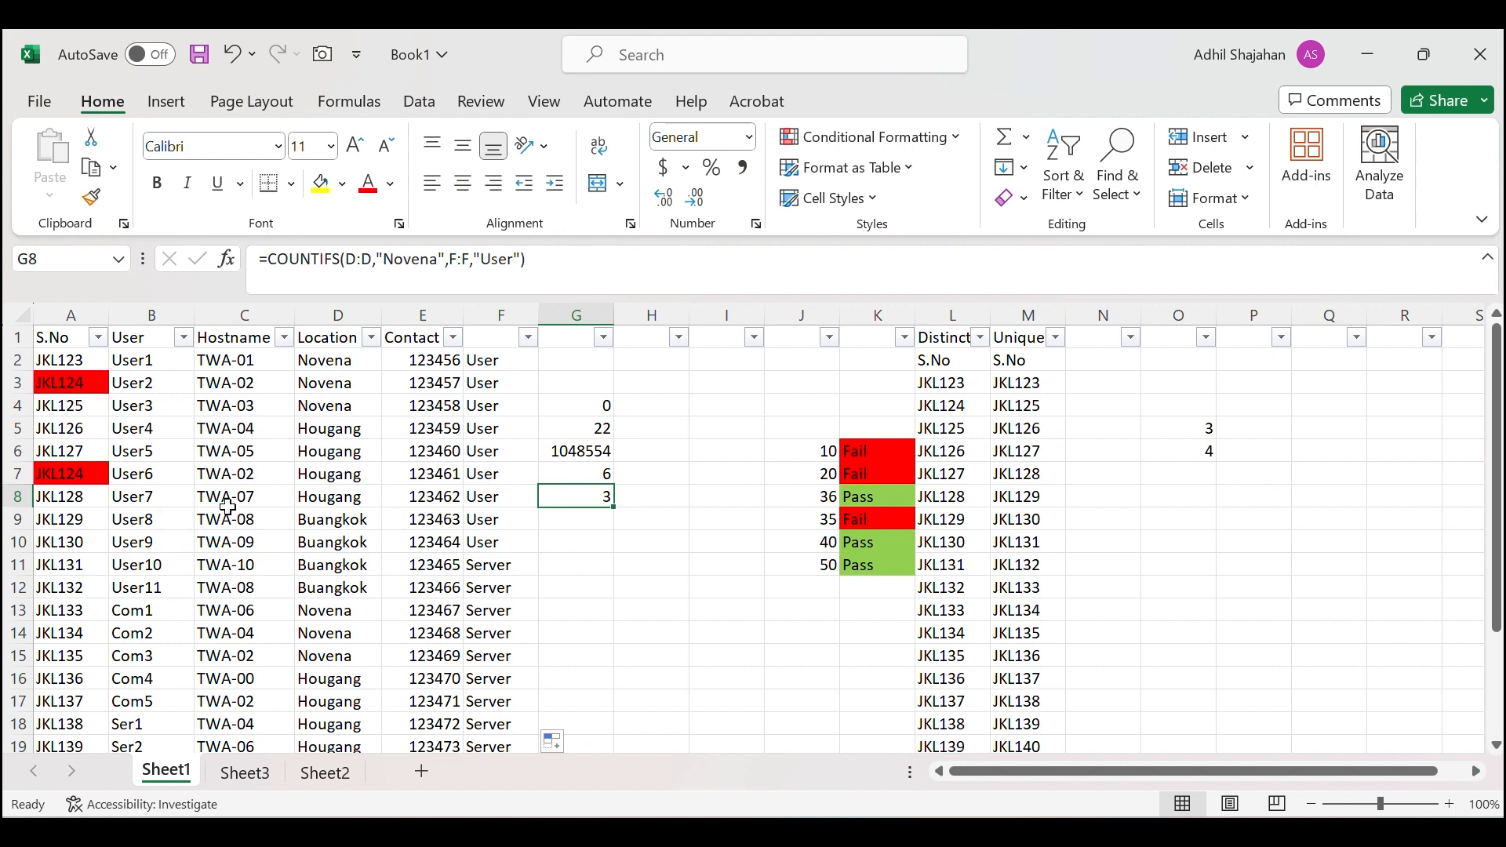
left_click_drag(334, 360, 342, 406)
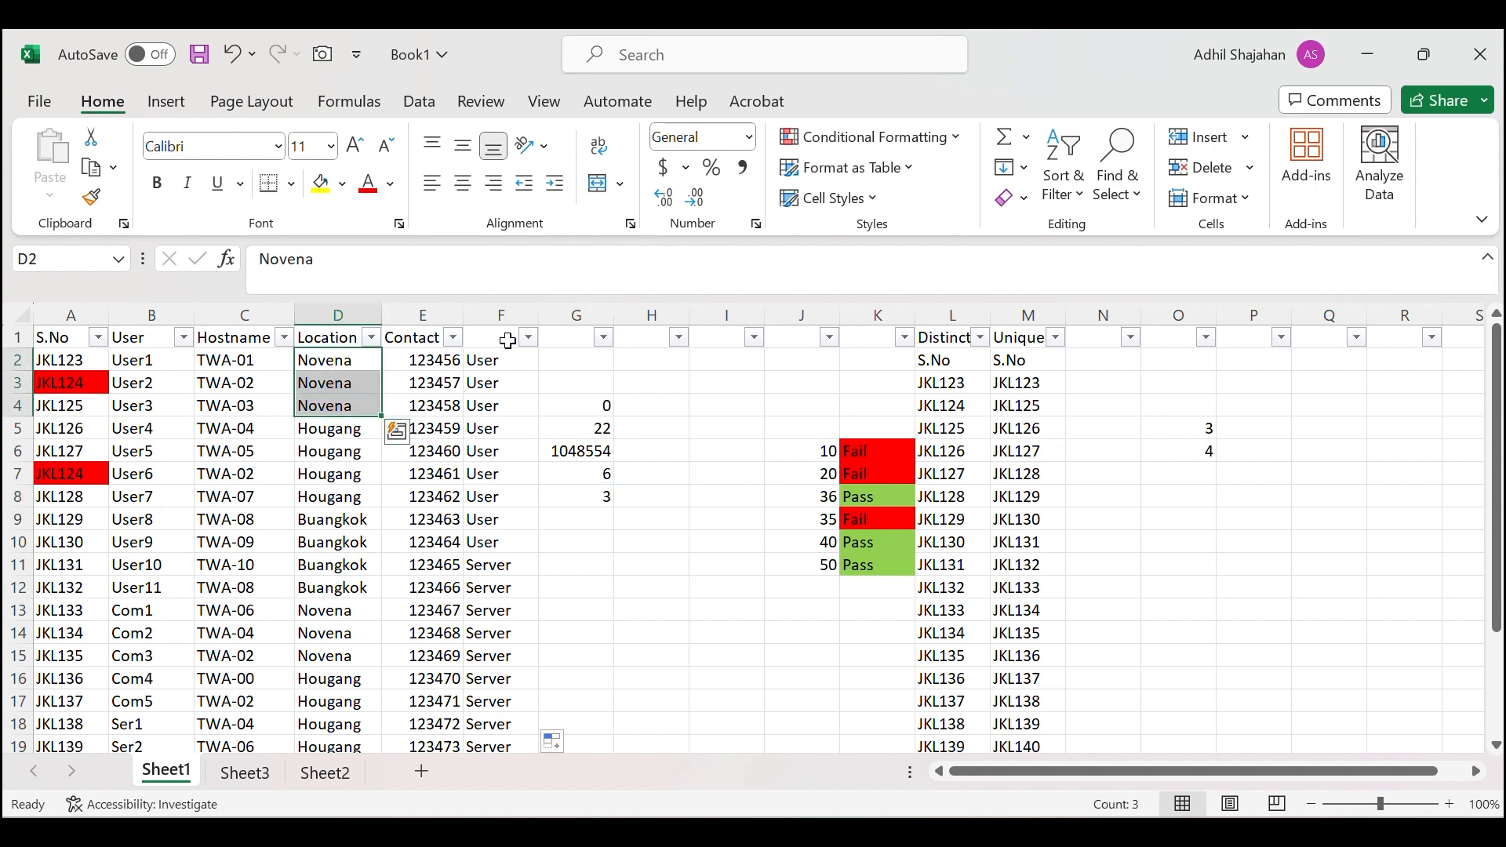
left_click_drag(501, 360, 496, 405)
left_click(649, 608)
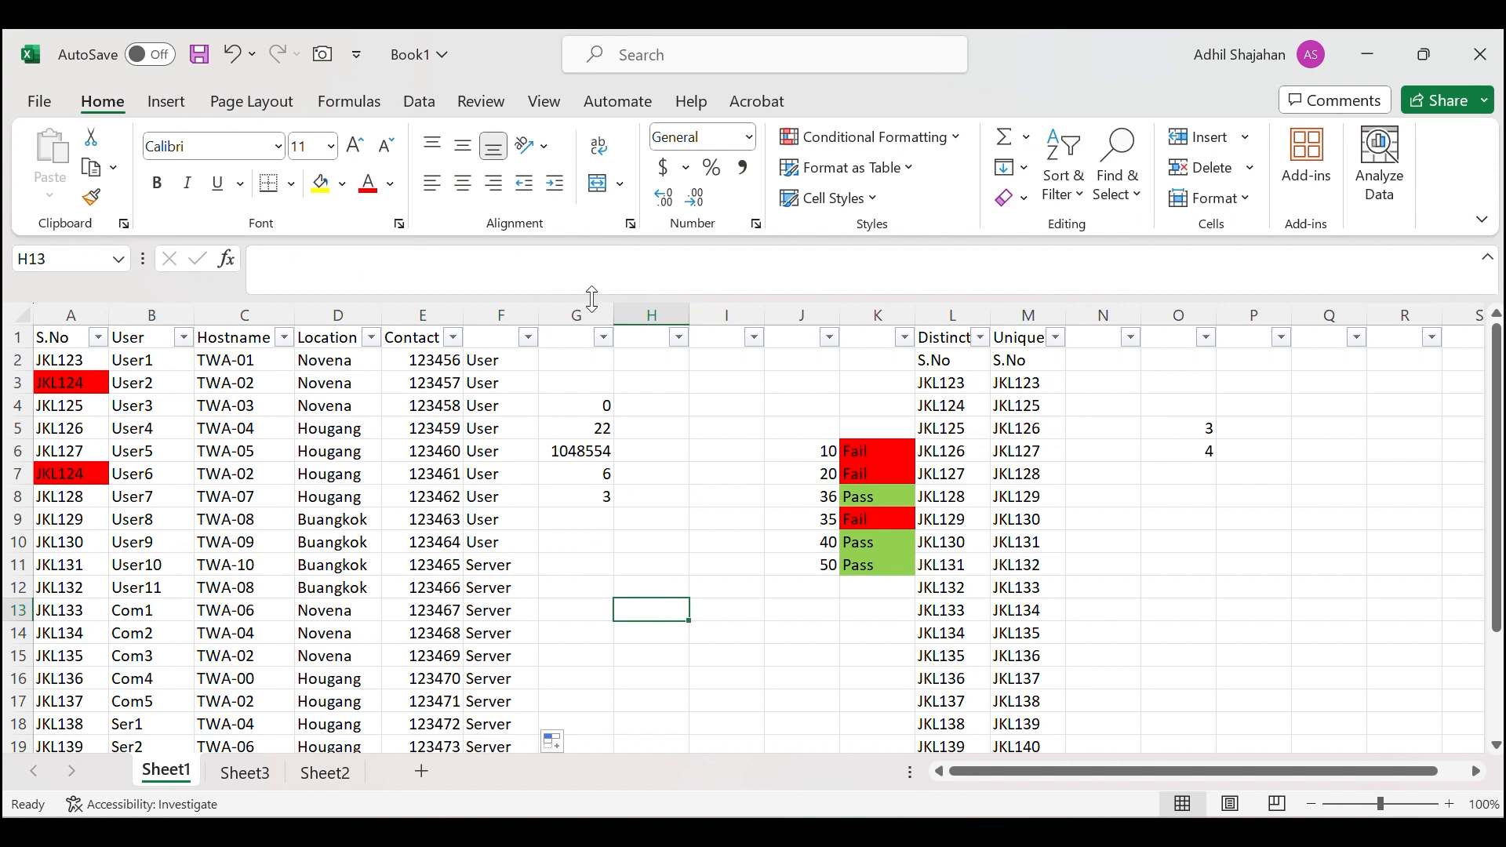
left_click(579, 496)
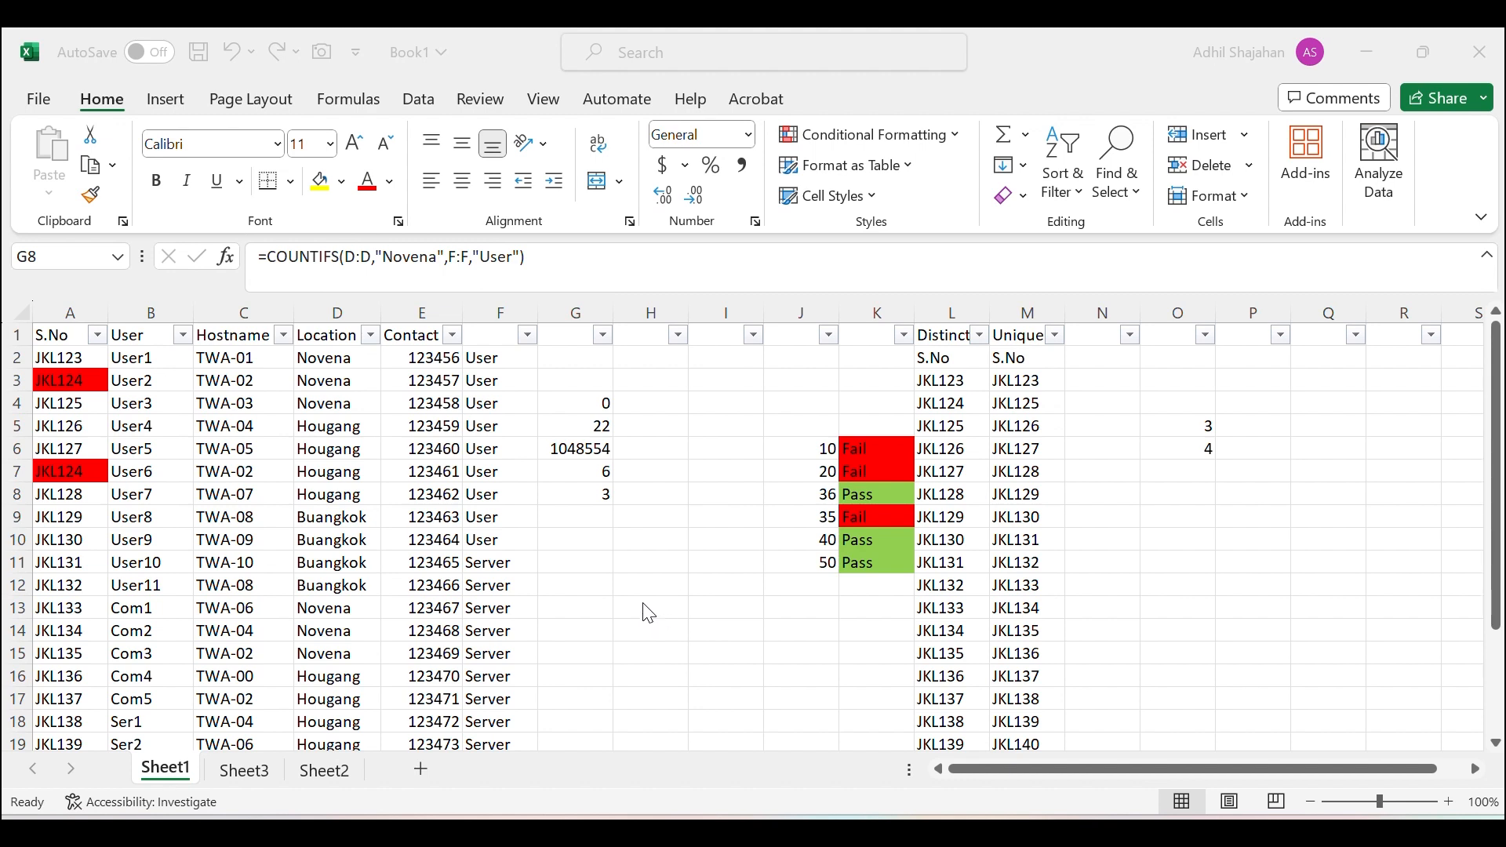
Enter JKL129 in G10 and fill the ID series down to JKL136 in G17.
left_click(596, 540)
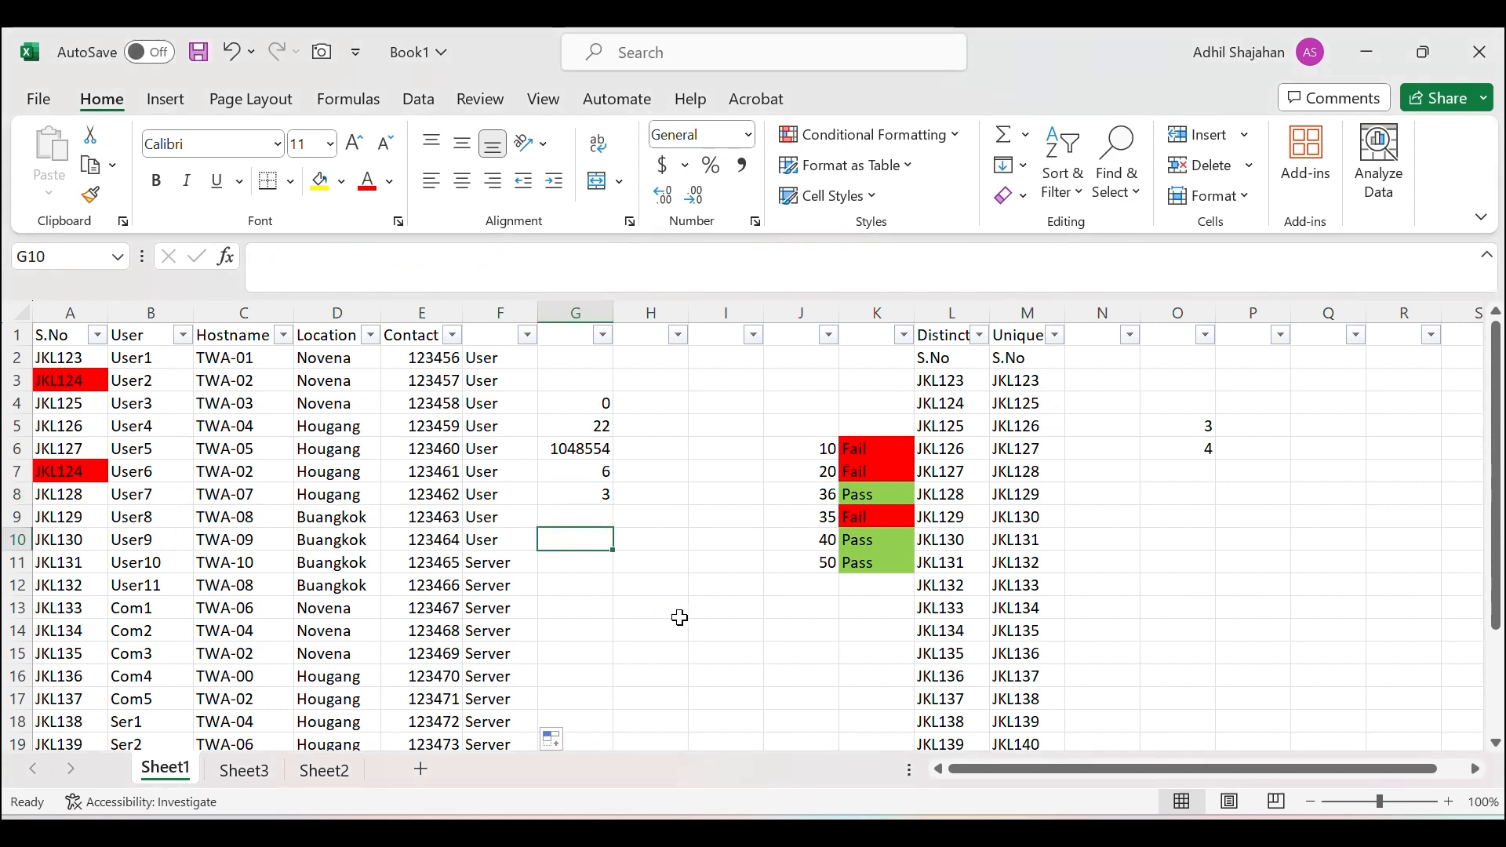
type("JK")
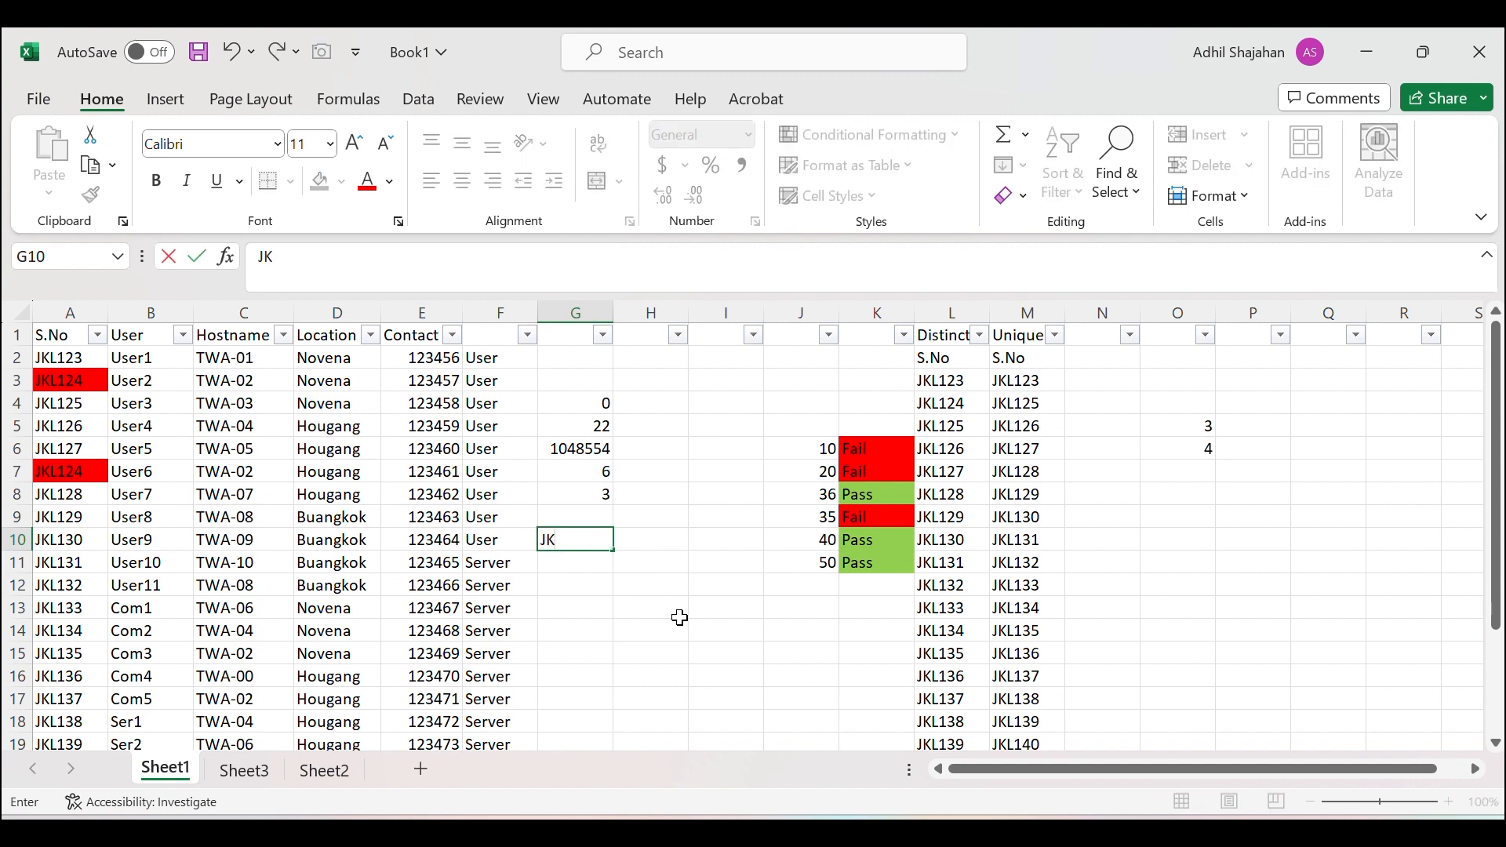
type("L129")
left_click(649, 541)
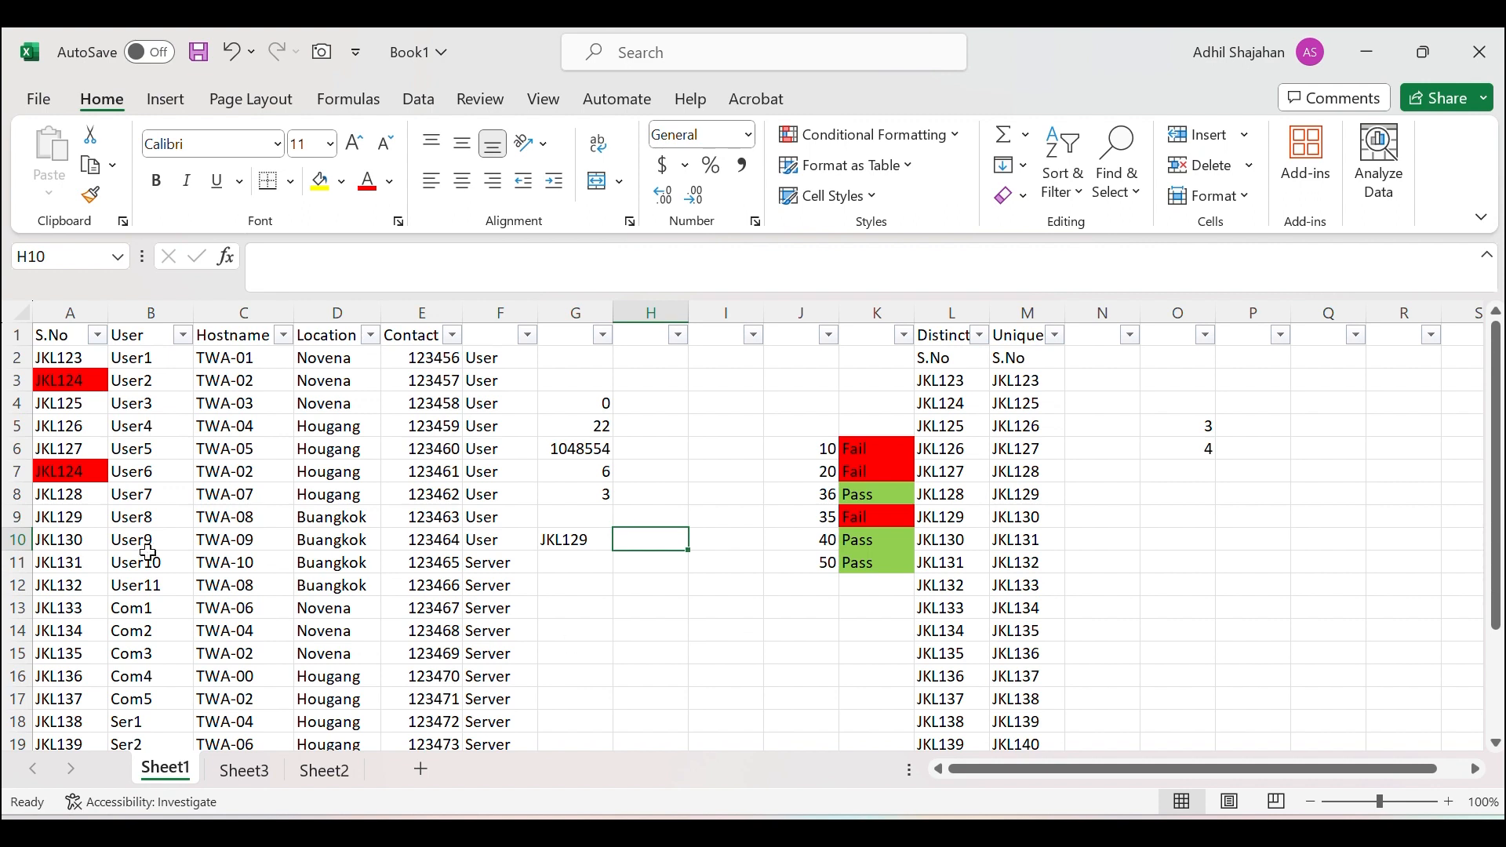
left_click(588, 538)
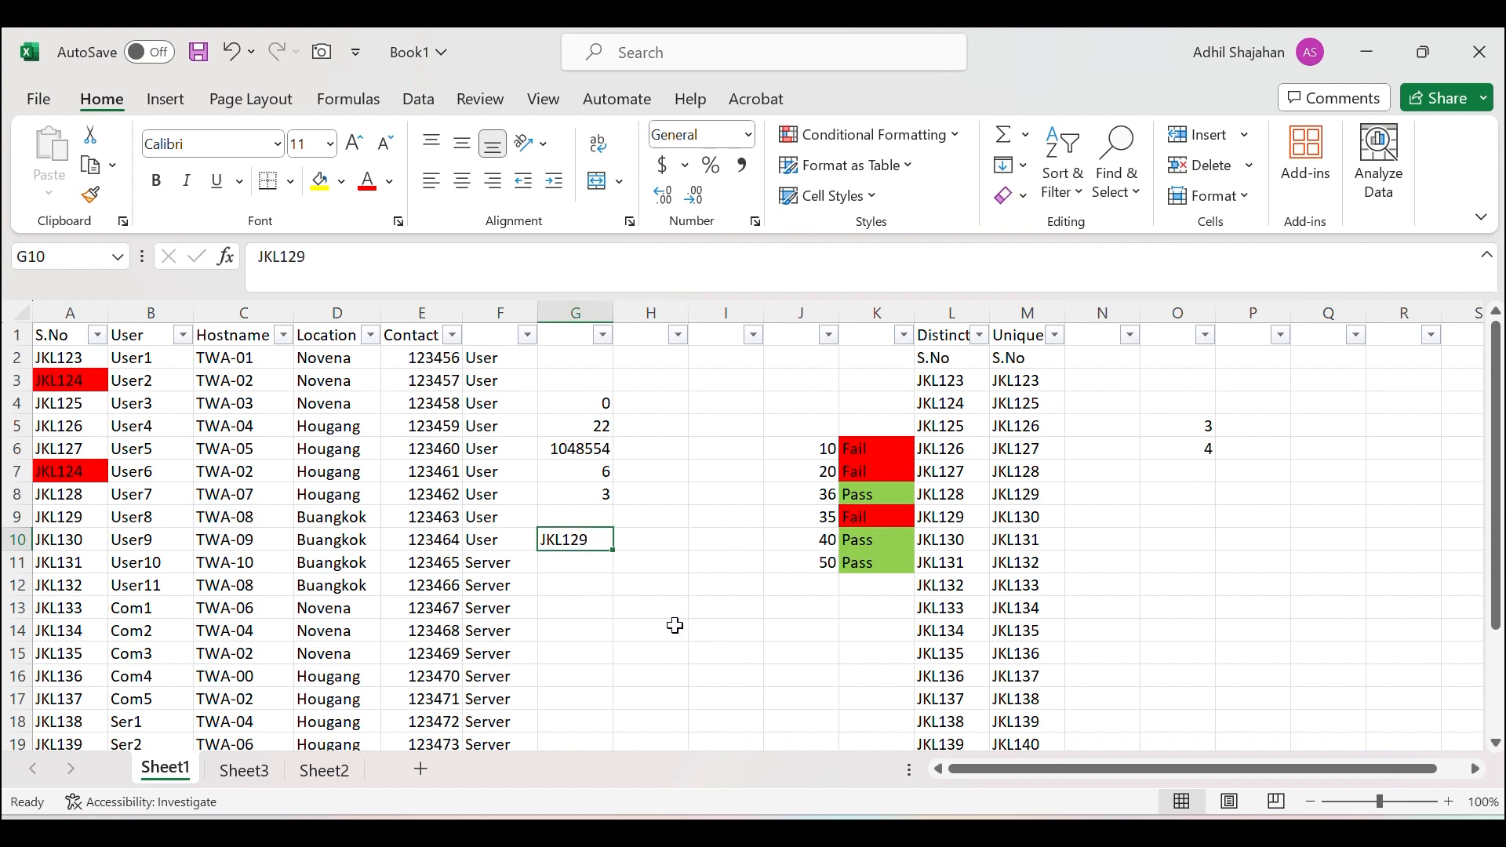
left_click(675, 628)
left_click(595, 541)
left_click_drag(614, 552, 599, 700)
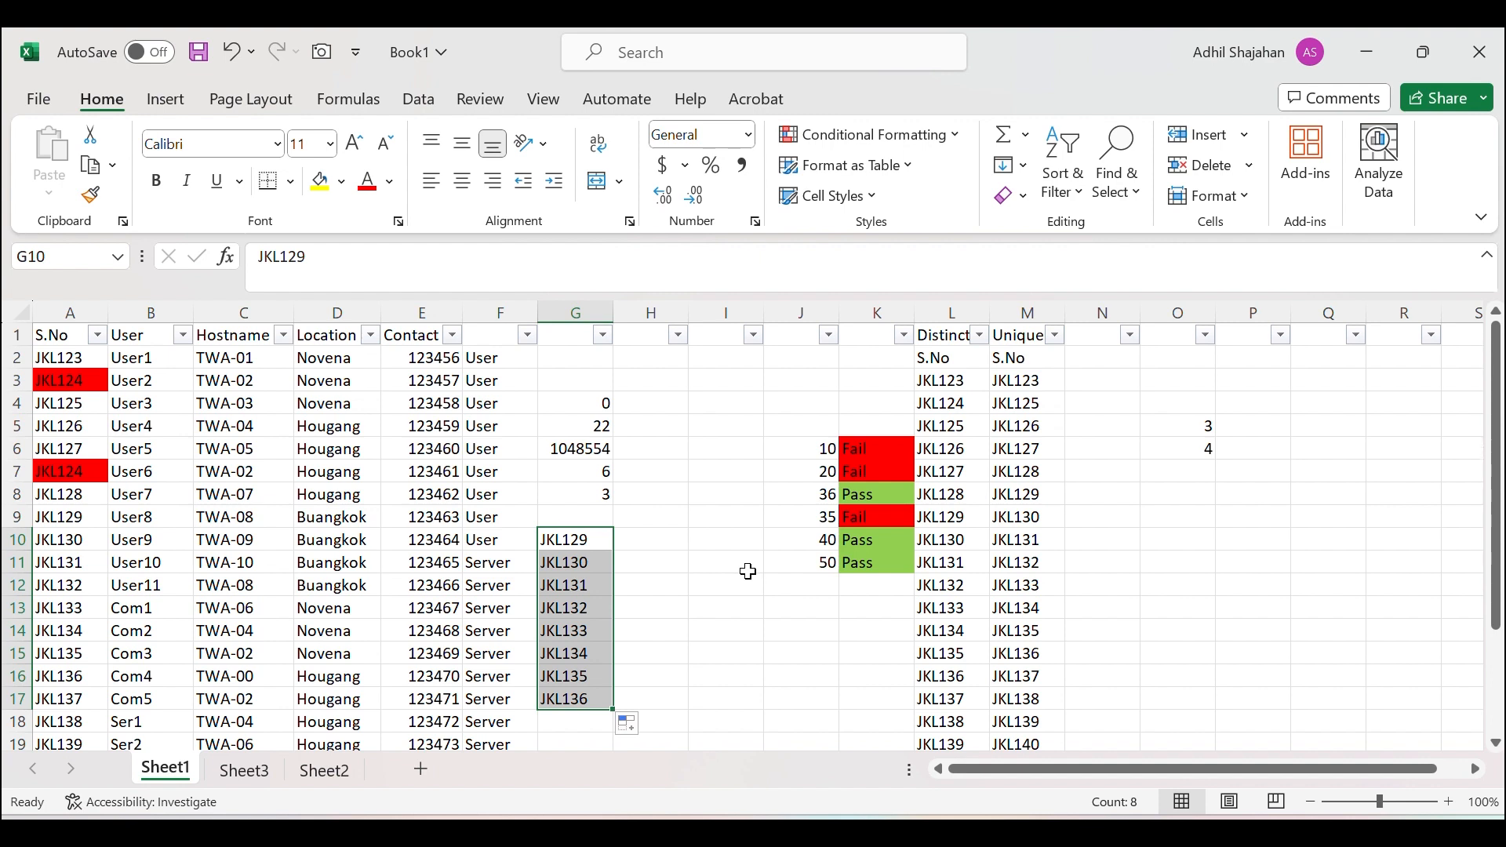
left_click(664, 545)
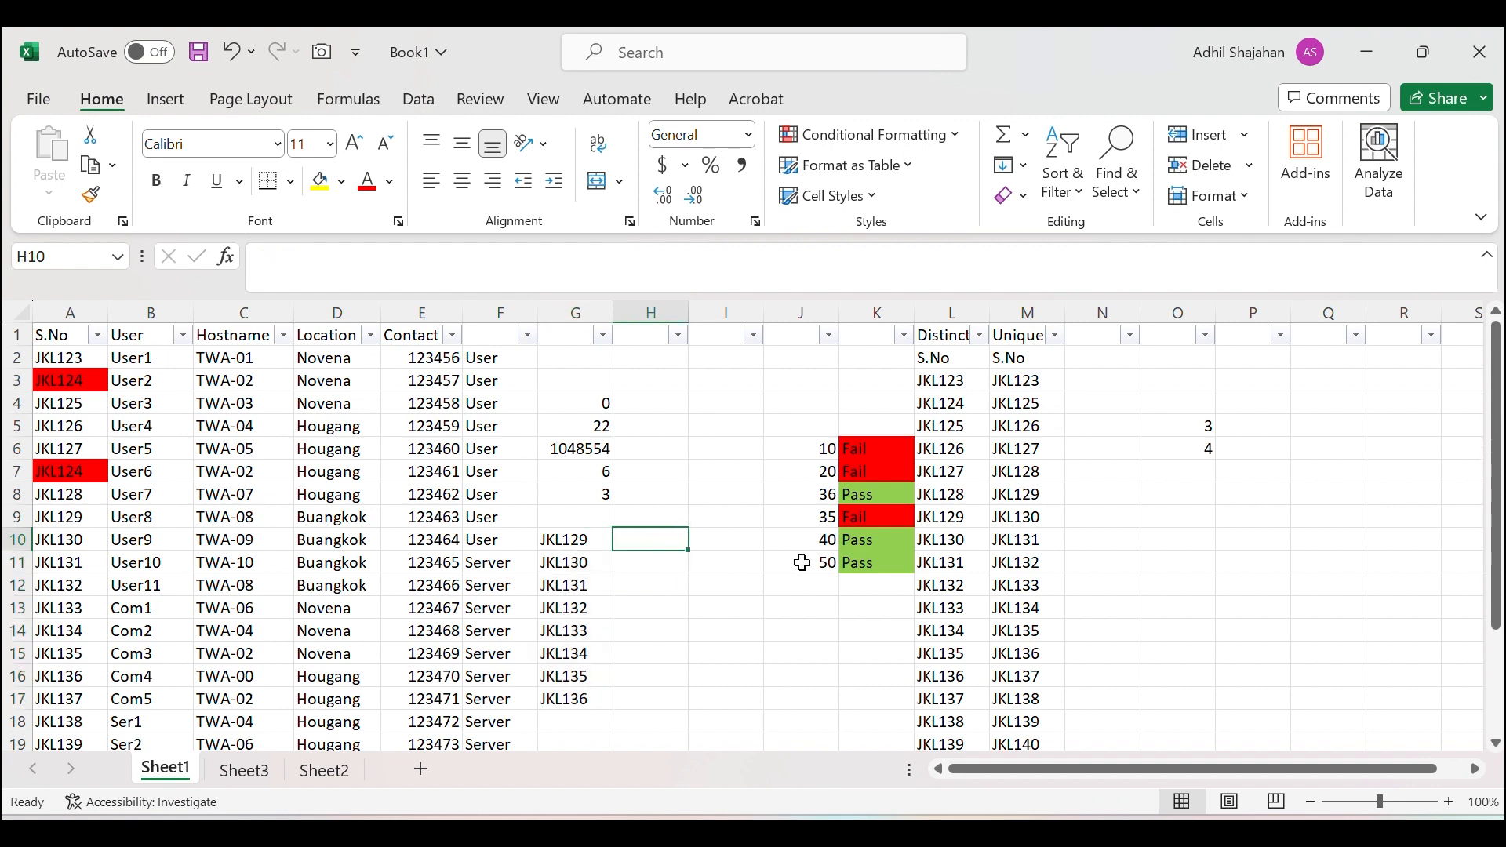
type("=vl")
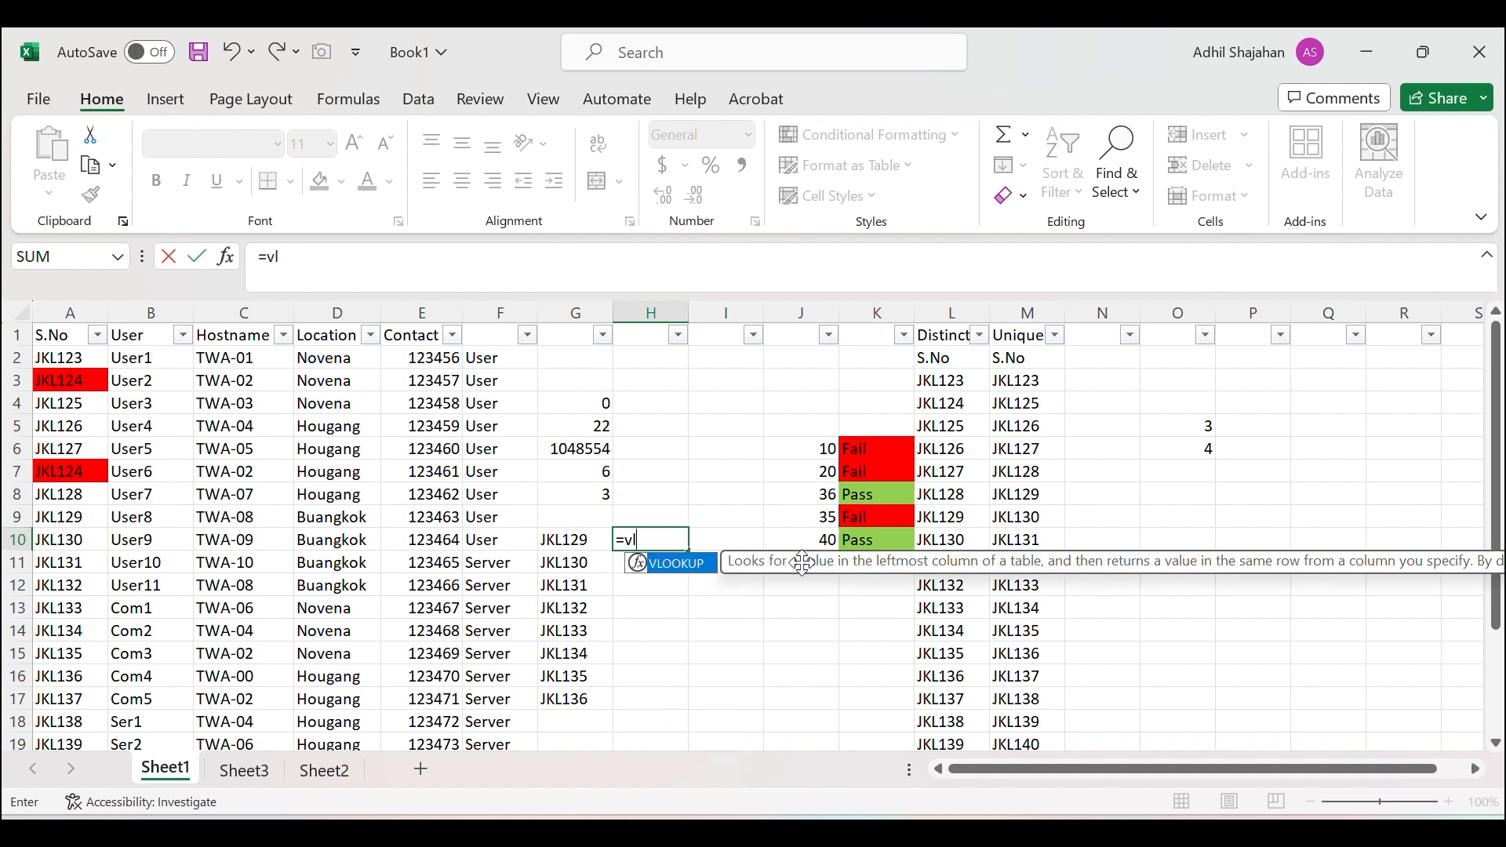
Enter =VLOOKUP(G10,A:C,3,FALSE) in H10, returning hostname TWA-08.
double_click(641, 571)
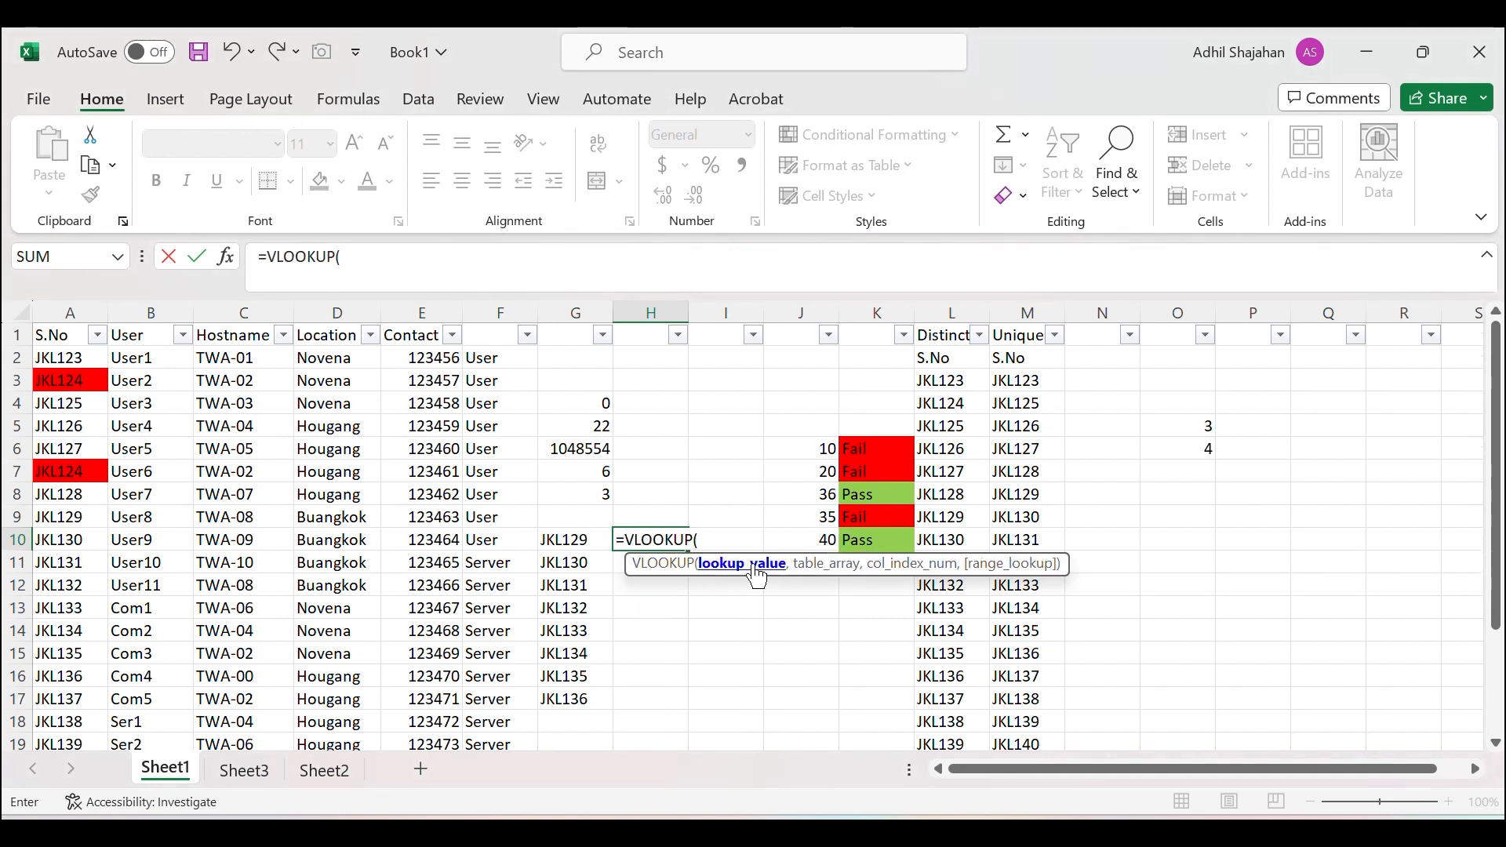
left_click(568, 538)
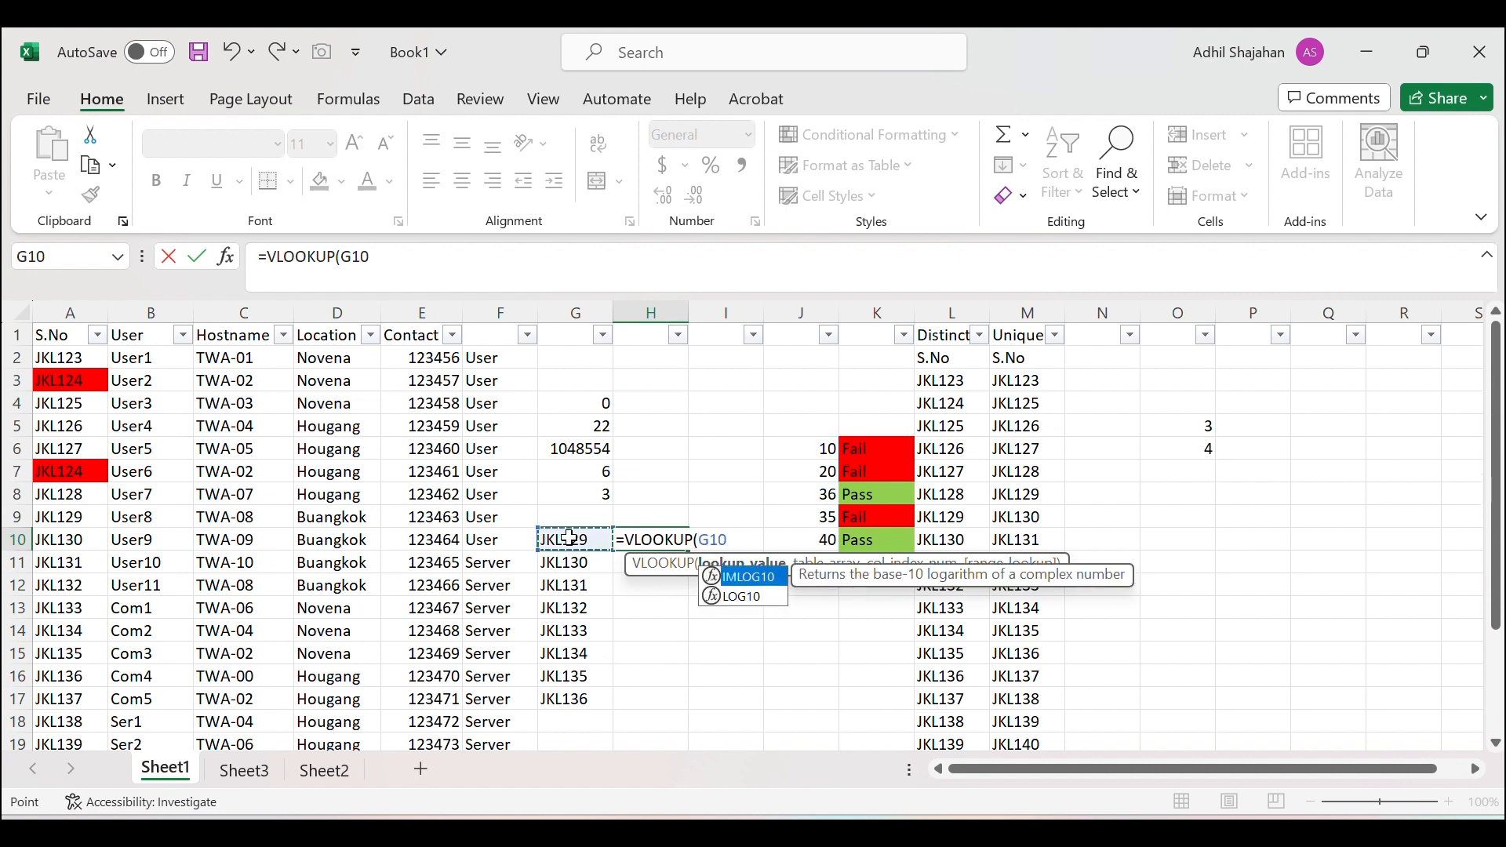
type(",")
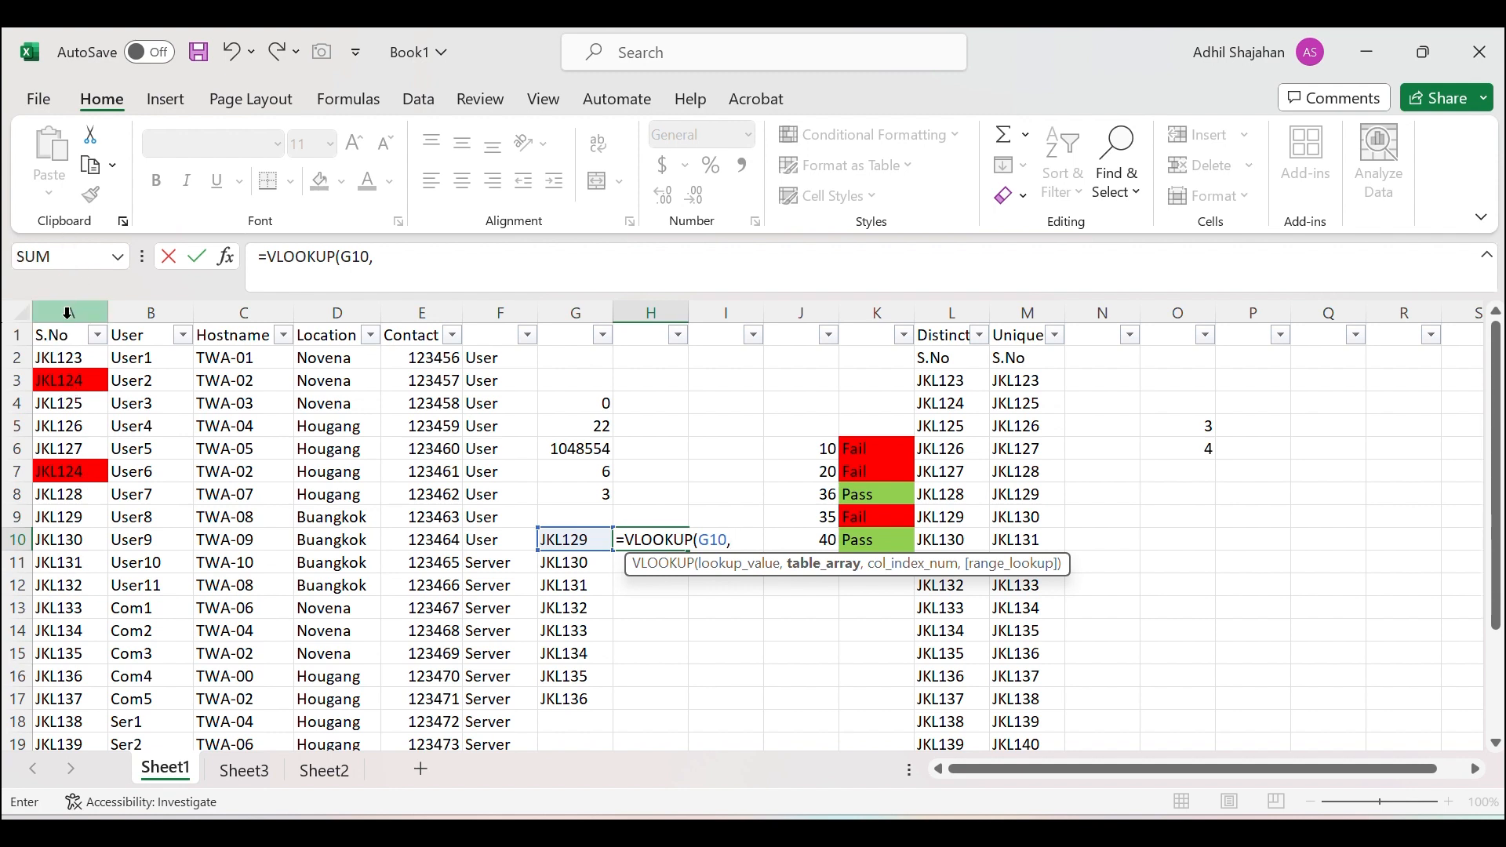
left_click_drag(68, 312, 241, 302)
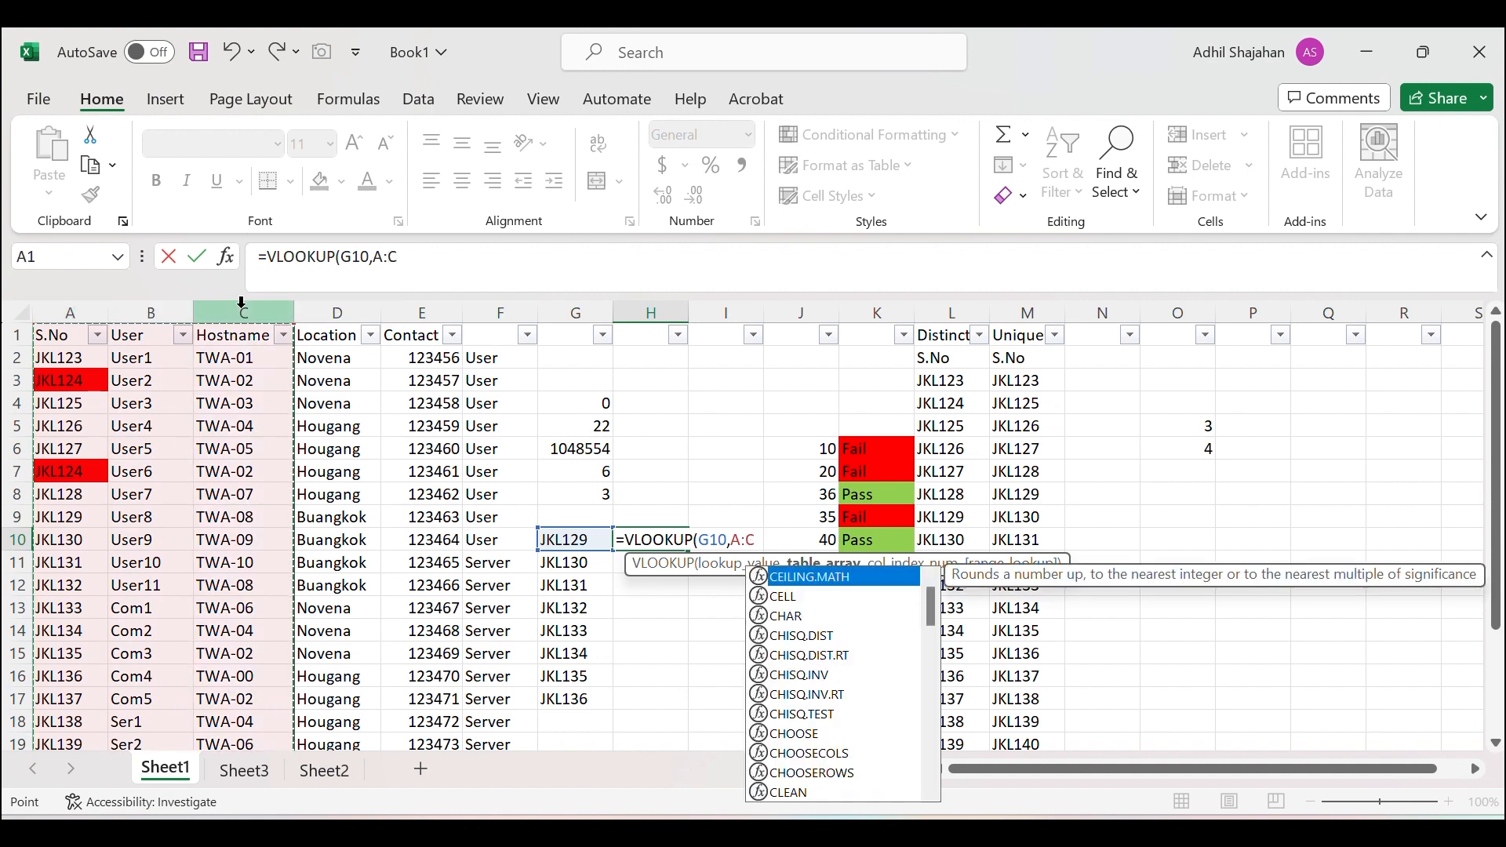
type(",")
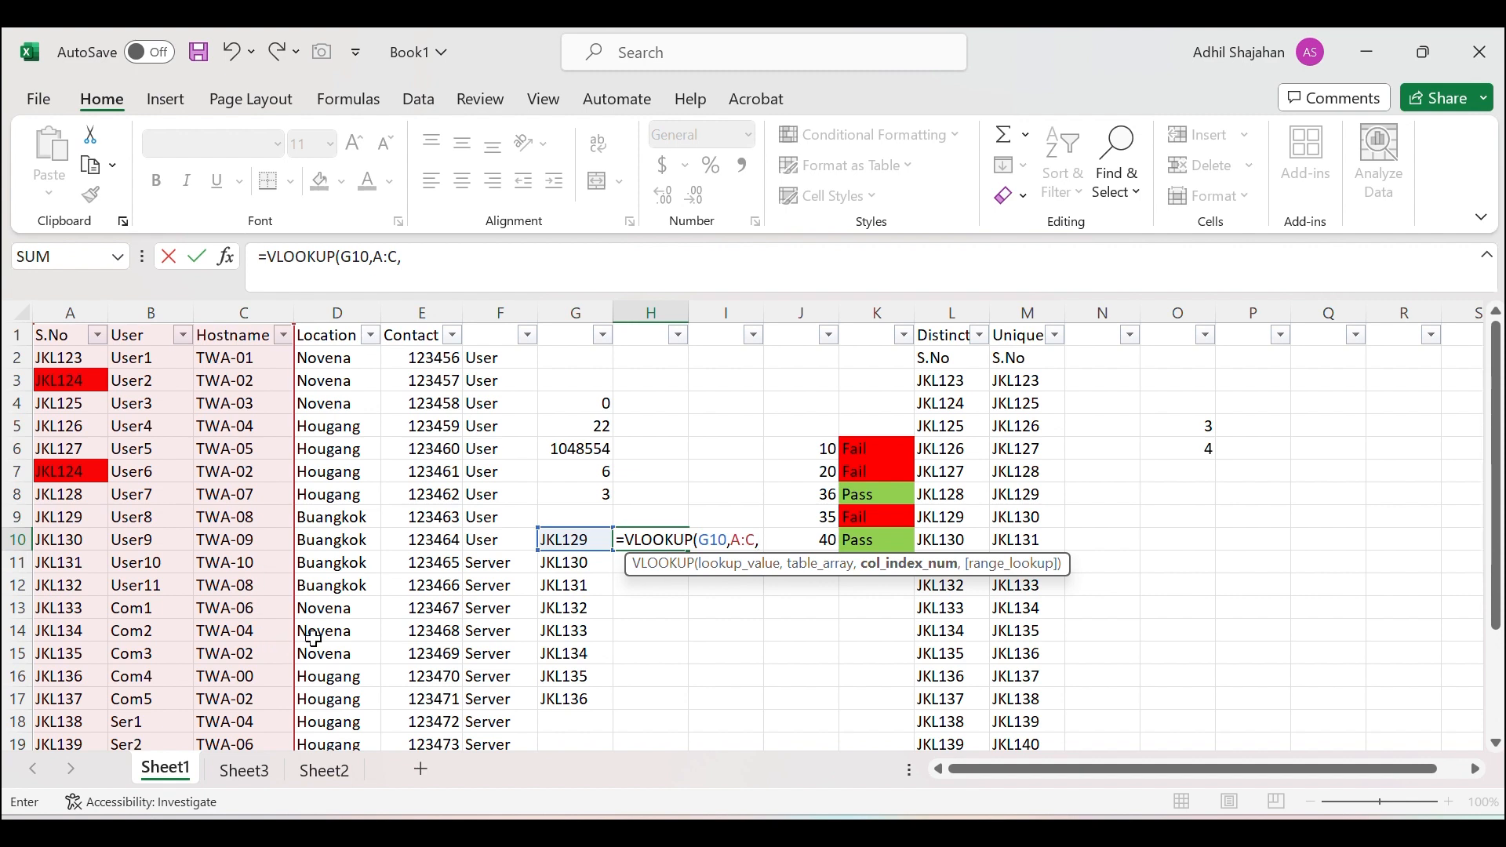
type("3,")
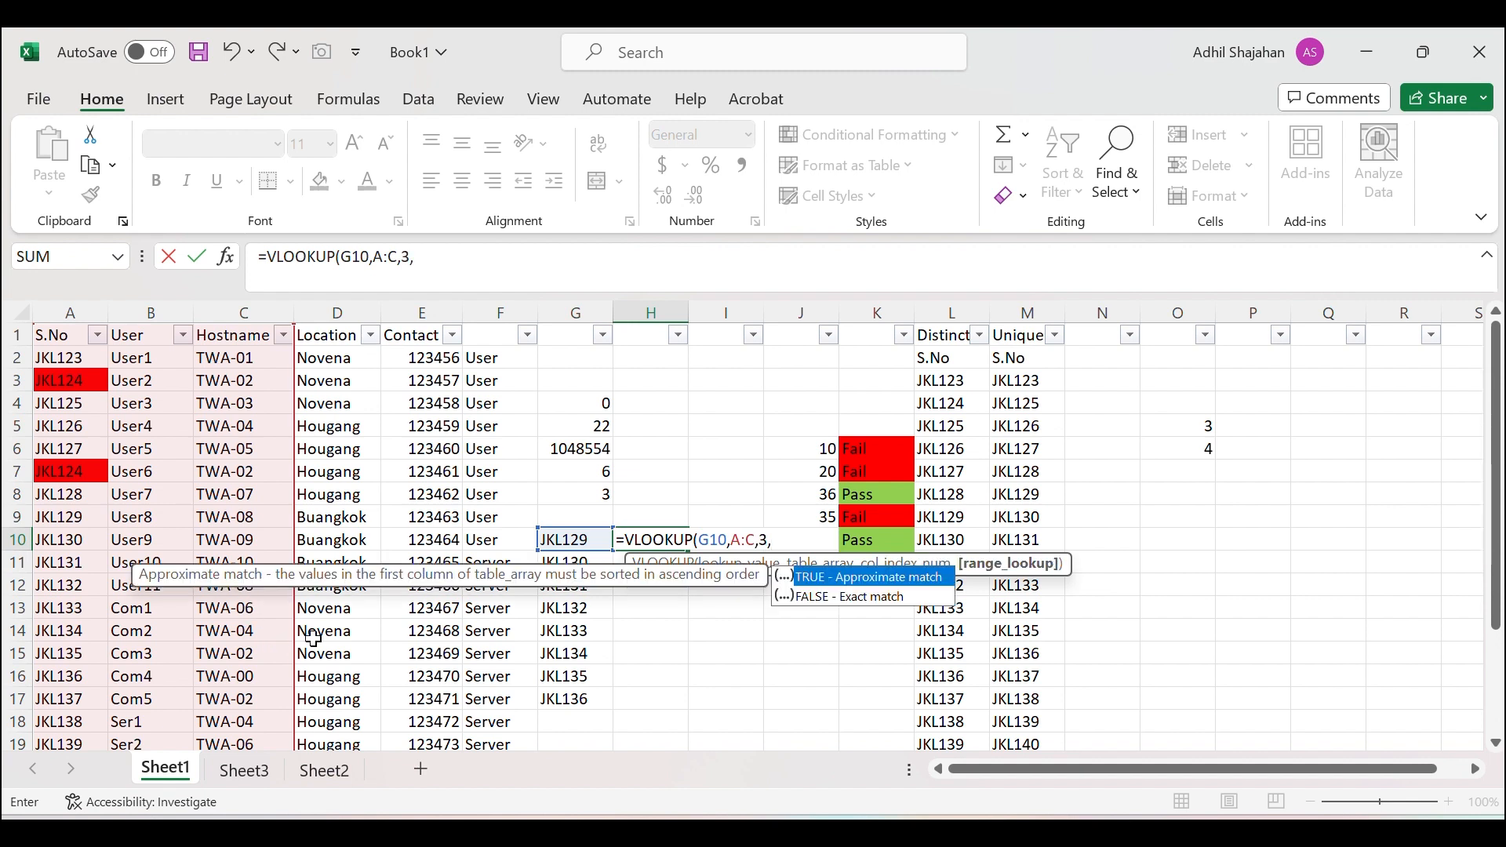
double_click(801, 598)
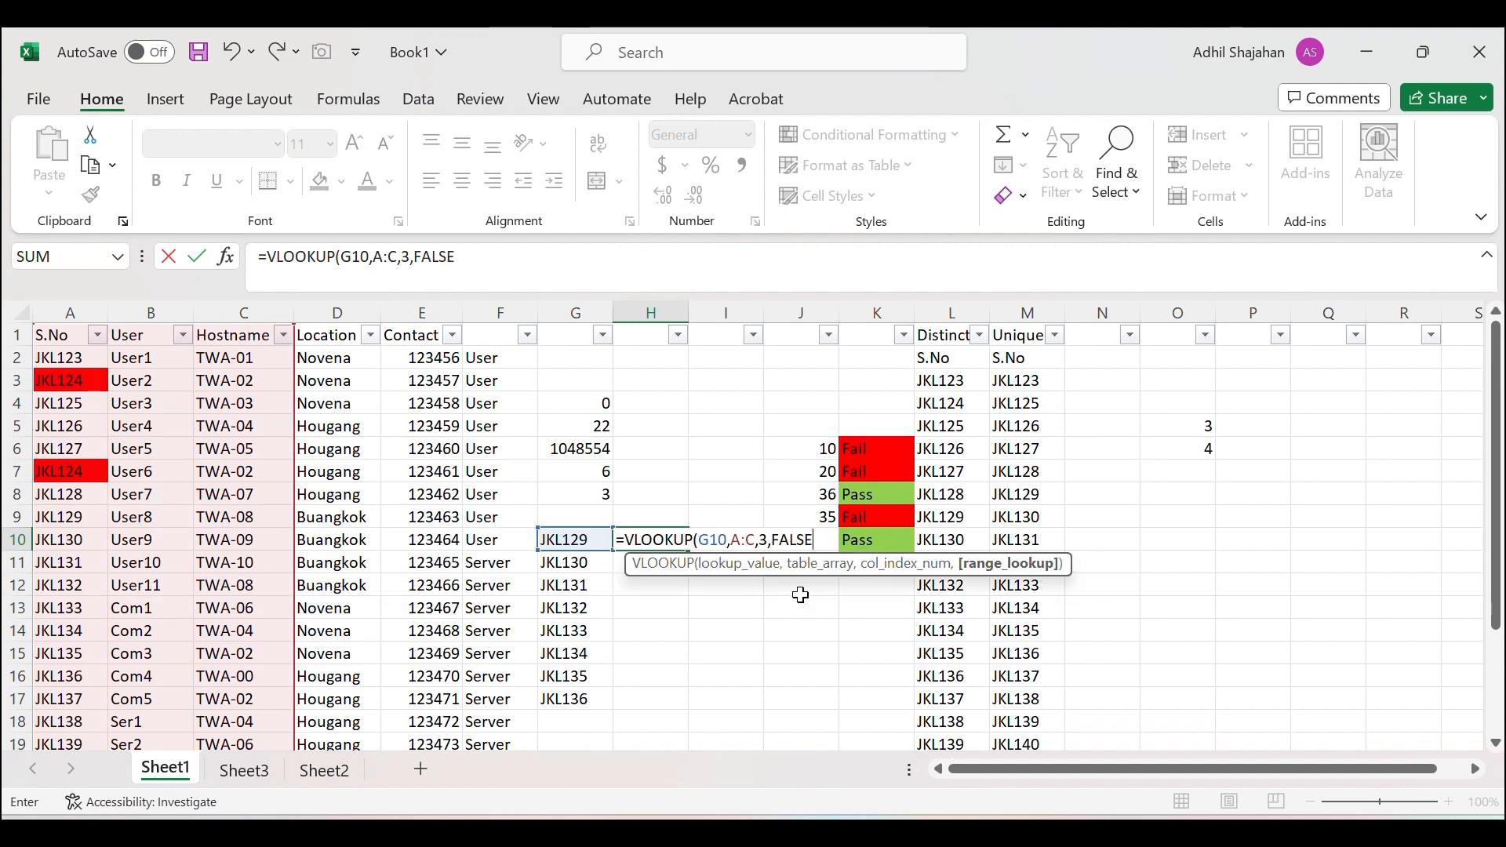
type(")")
key("Return")
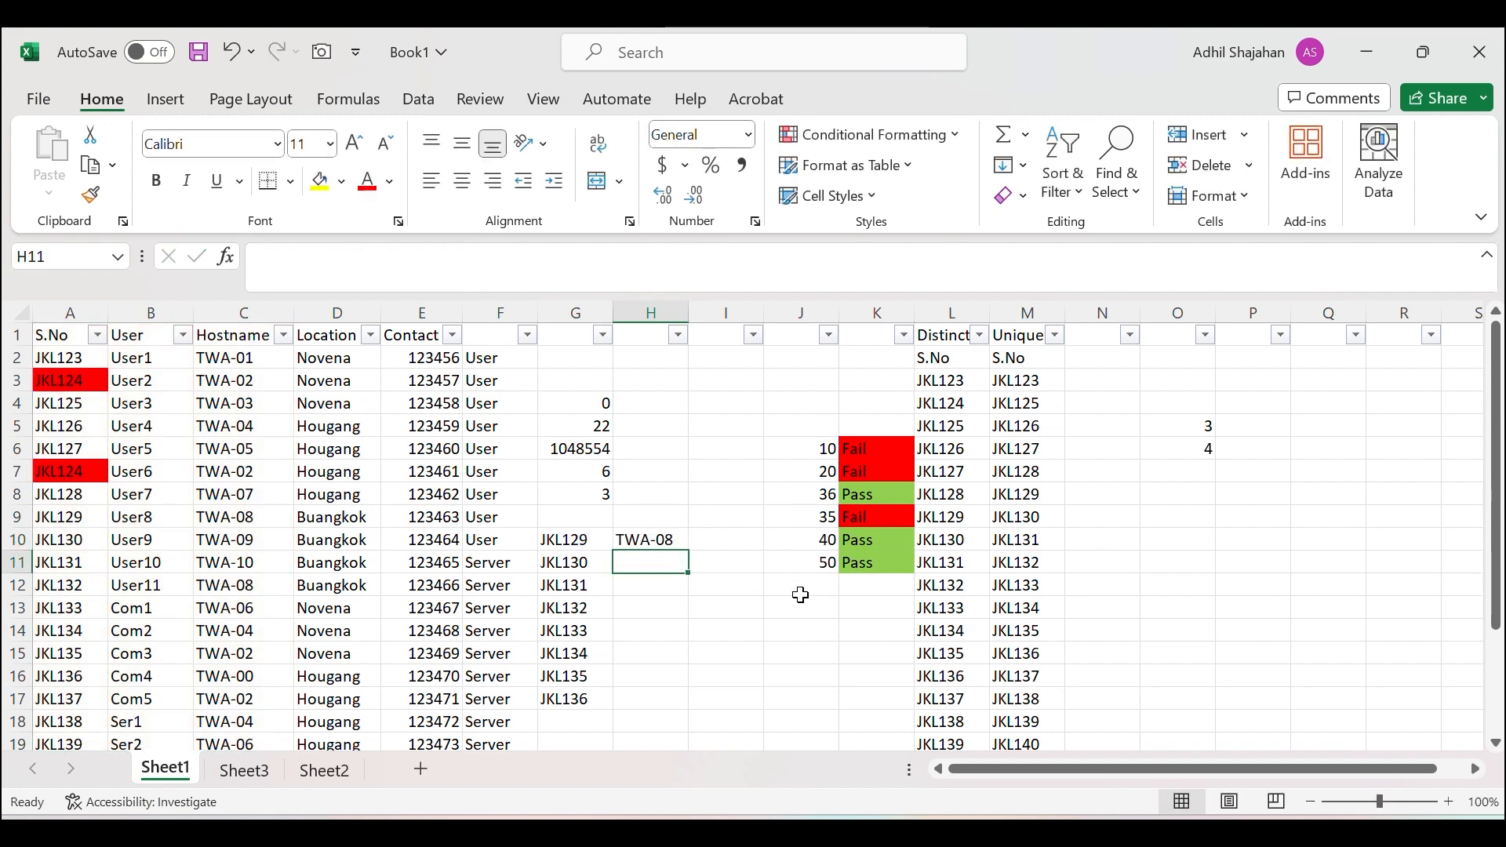
Copy the H10 lookup down to H17, showing hostnames TWA-08 through TWA-00.
left_click(680, 539)
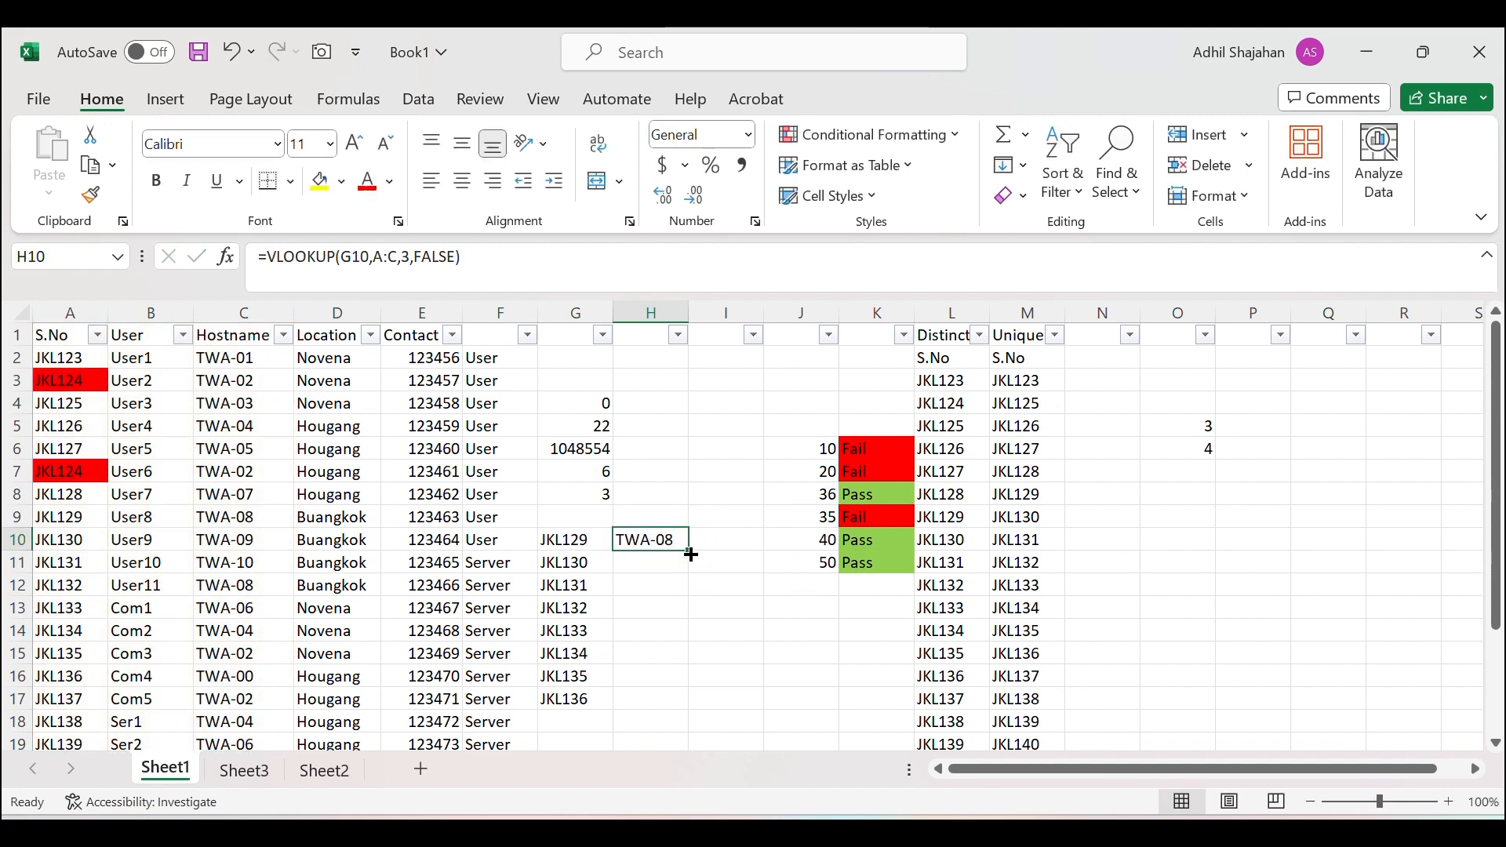
left_click_drag(687, 550, 676, 698)
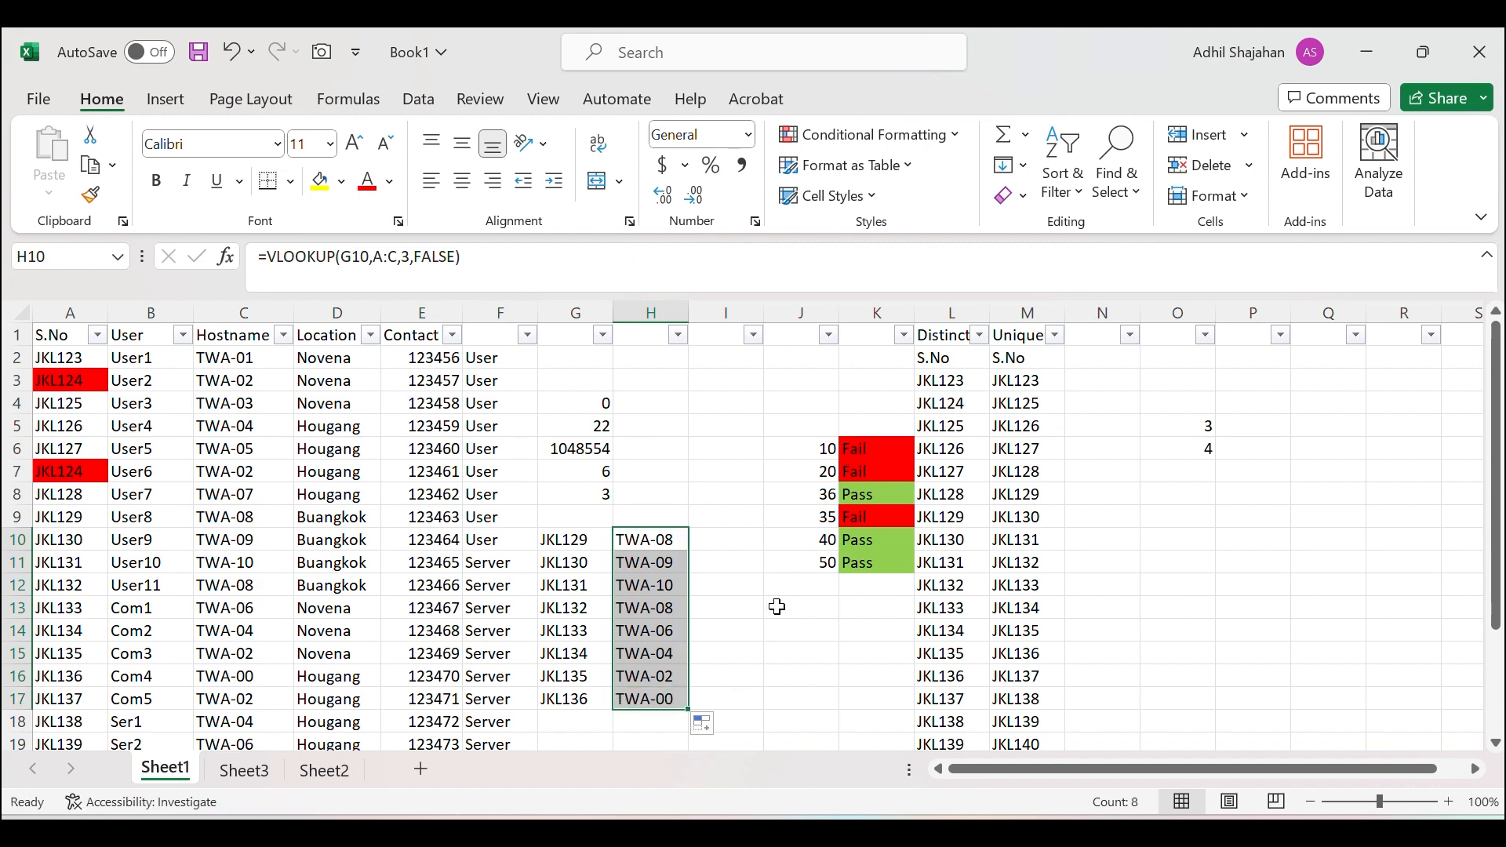
scroll(776, 596, "down", 1)
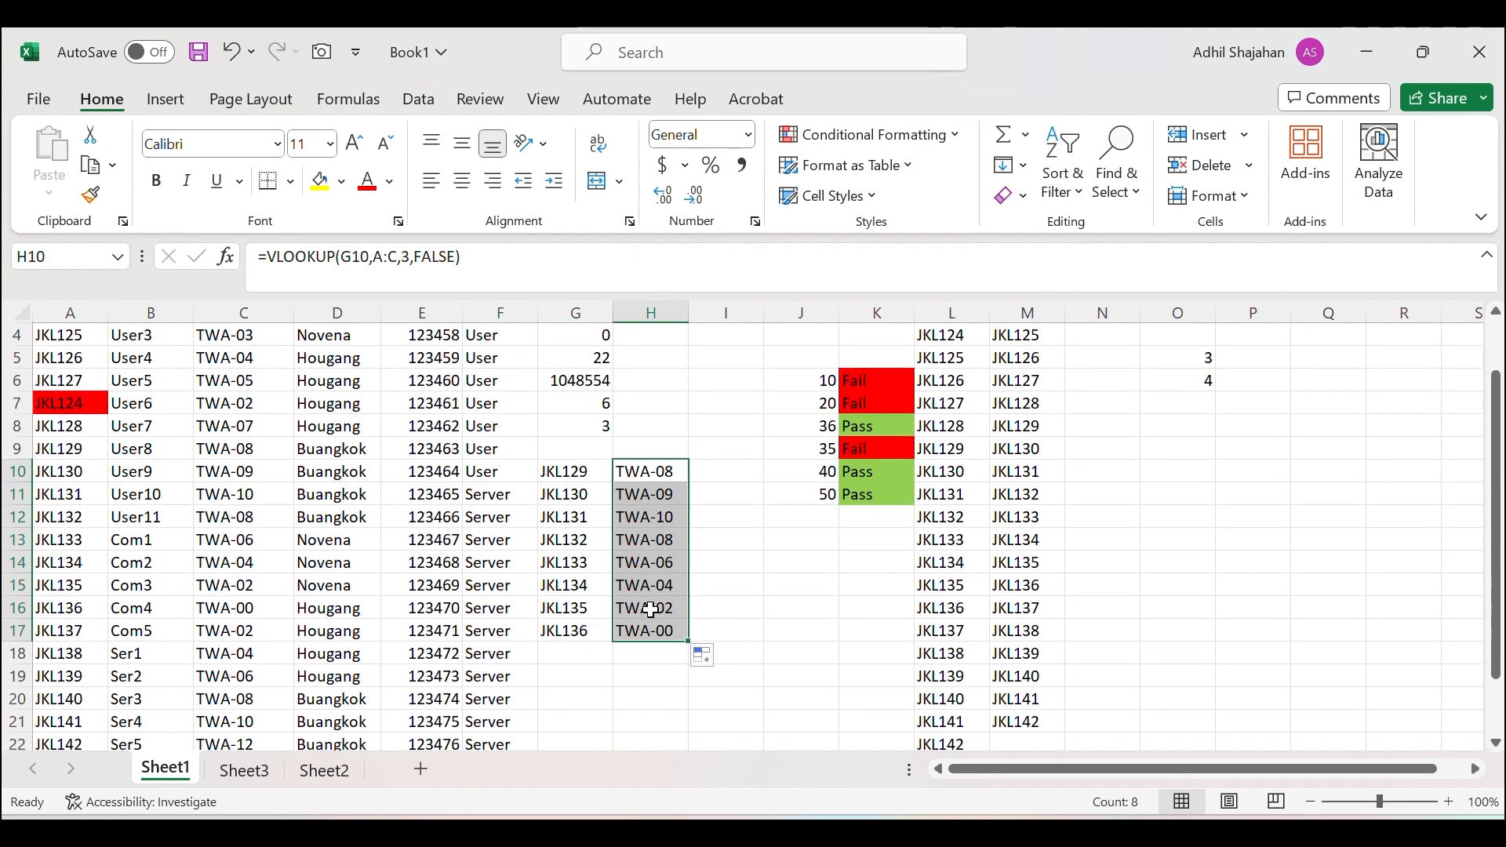
scroll(719, 561, "up", 1)
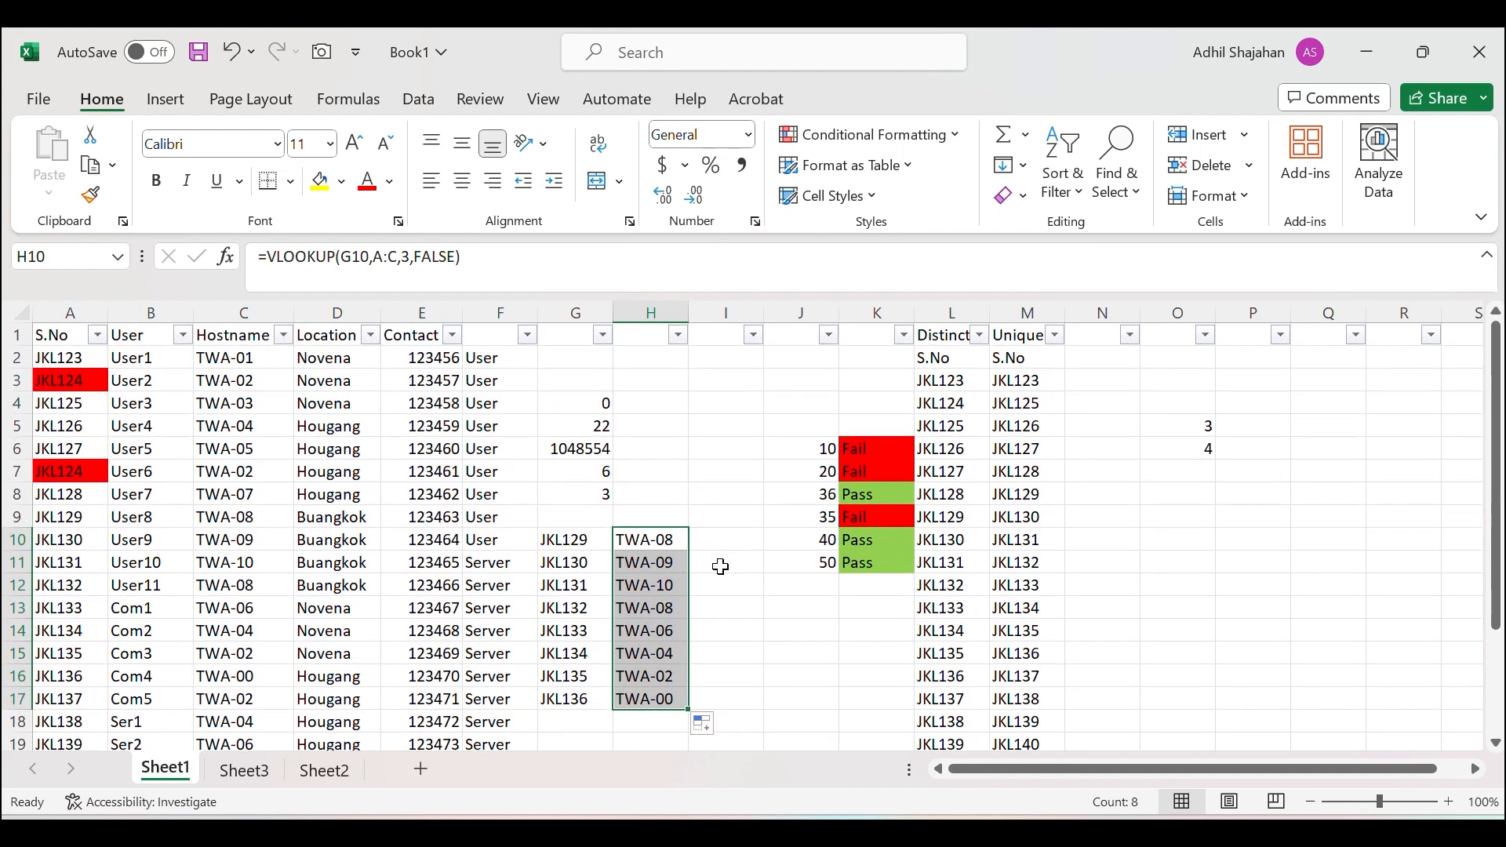
left_click(656, 541)
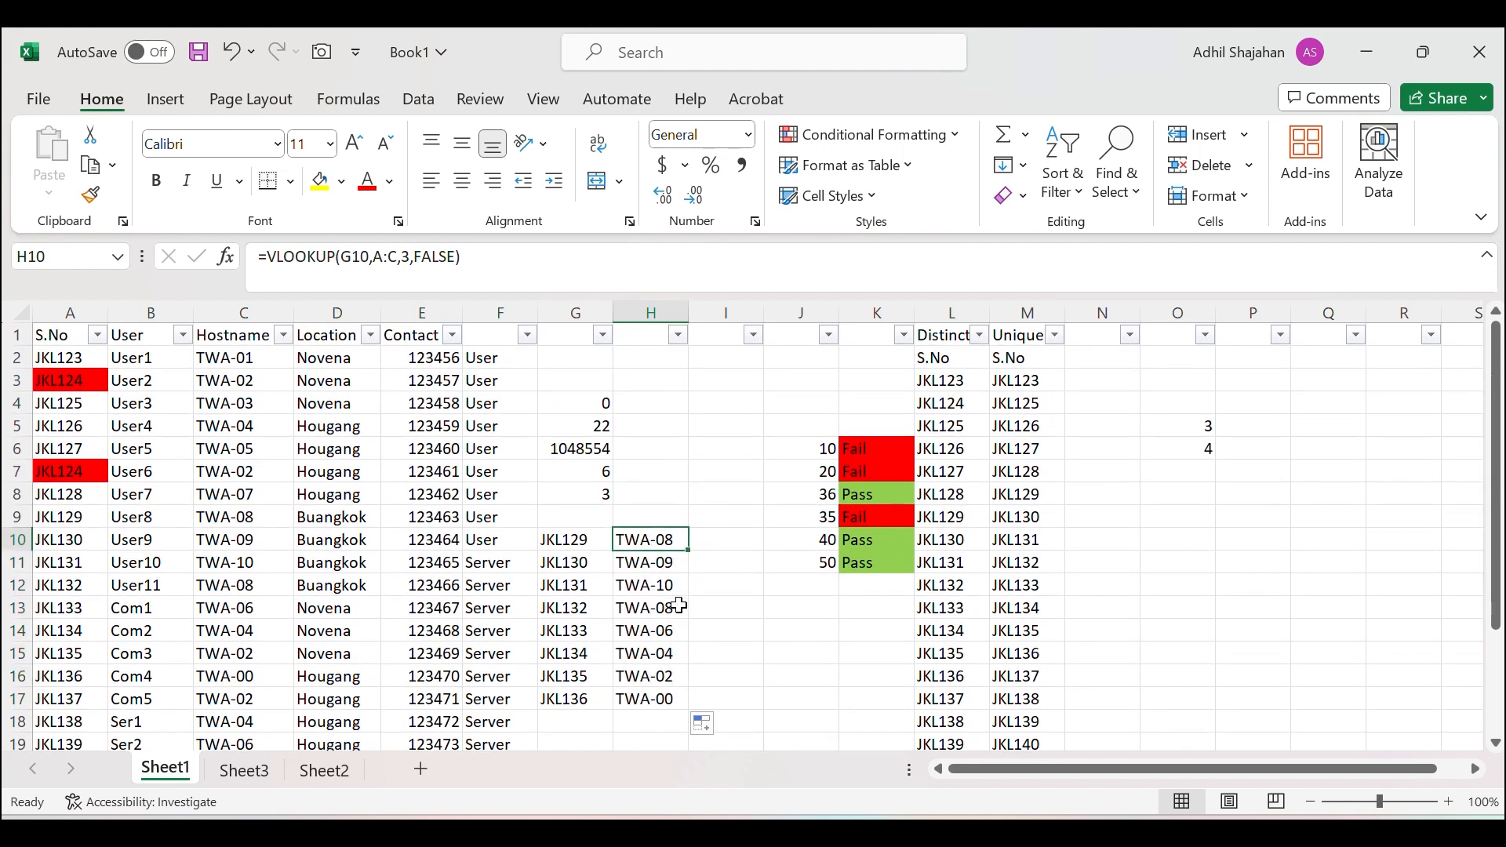
Inspect the G10 ID, the H10 formula and the S.No and Location columns.
left_click(563, 538)
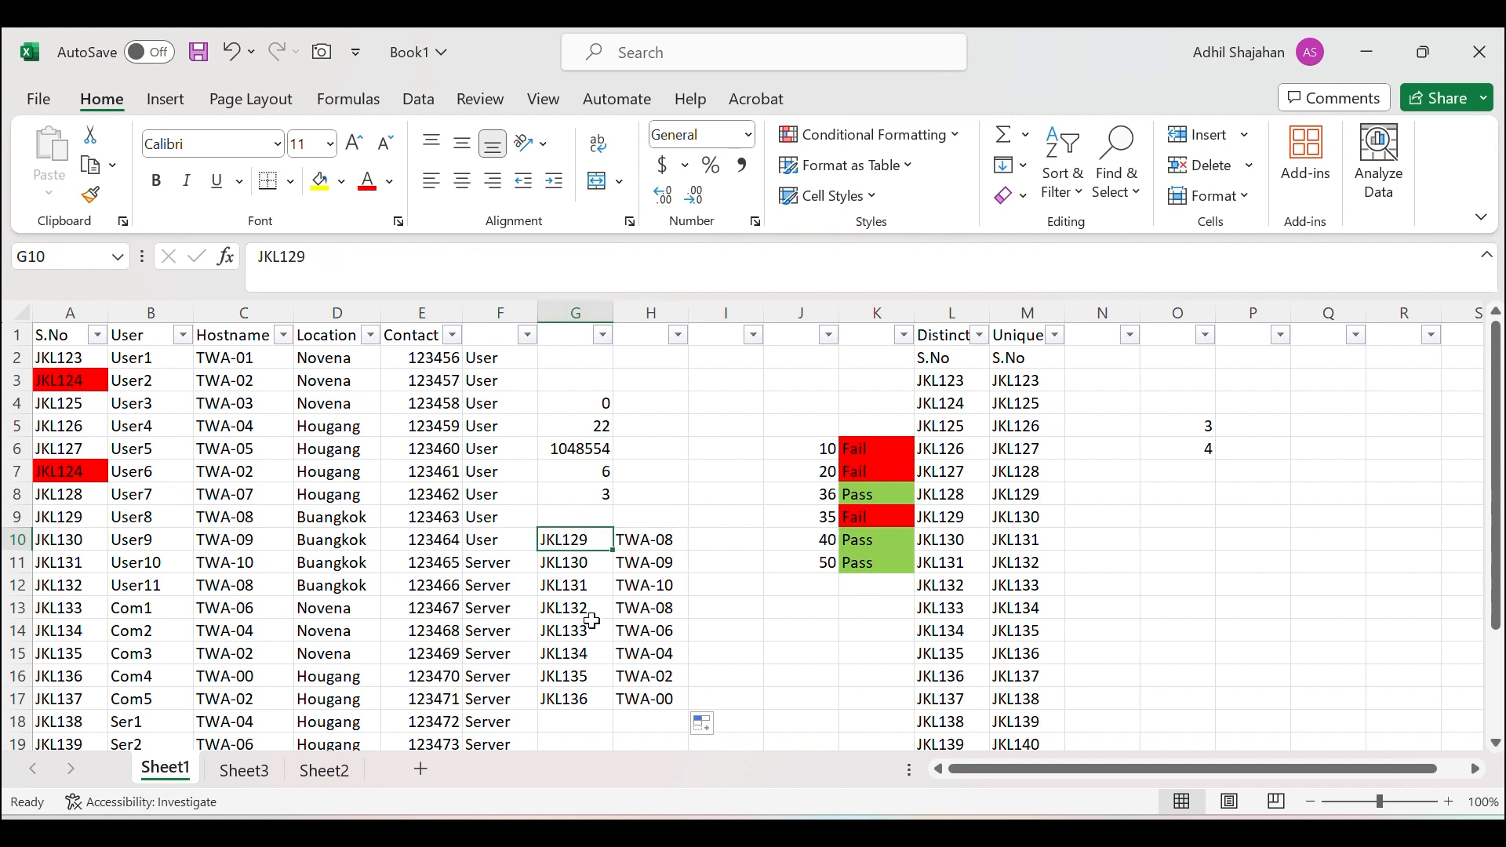
left_click(659, 540)
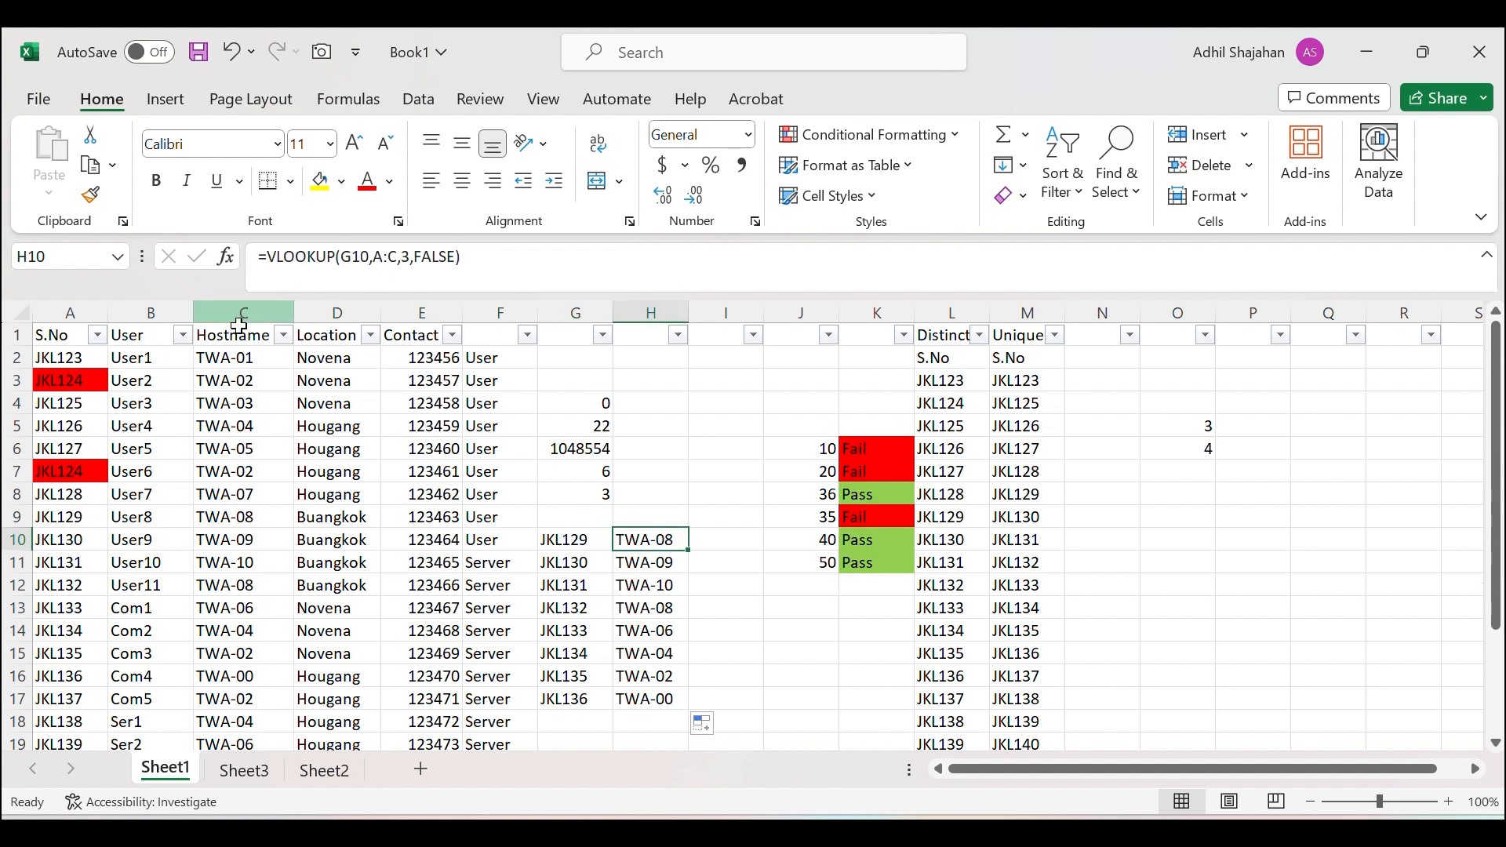
left_click(78, 306)
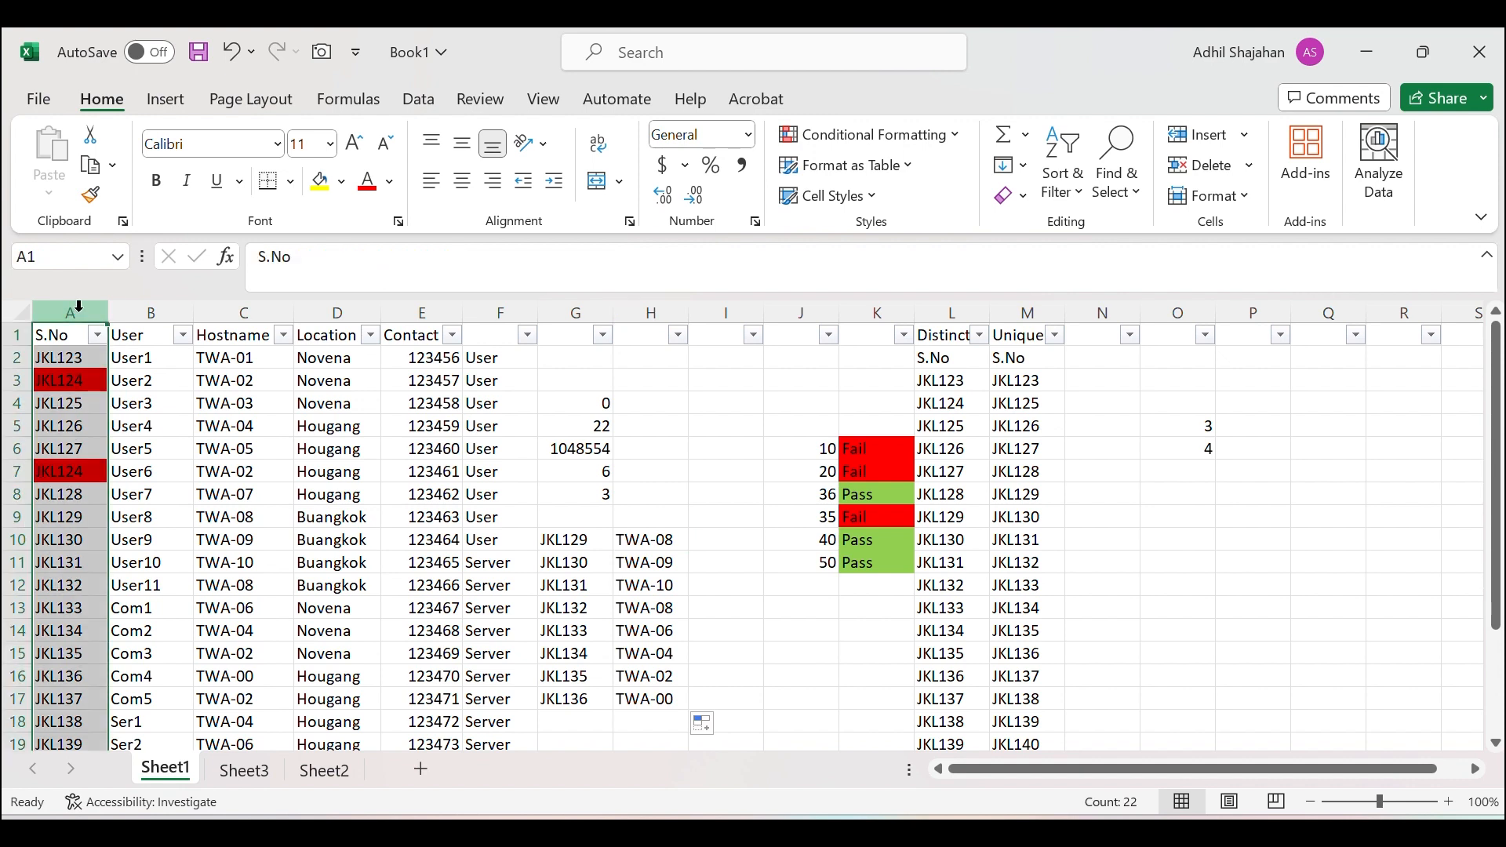
left_click(567, 541)
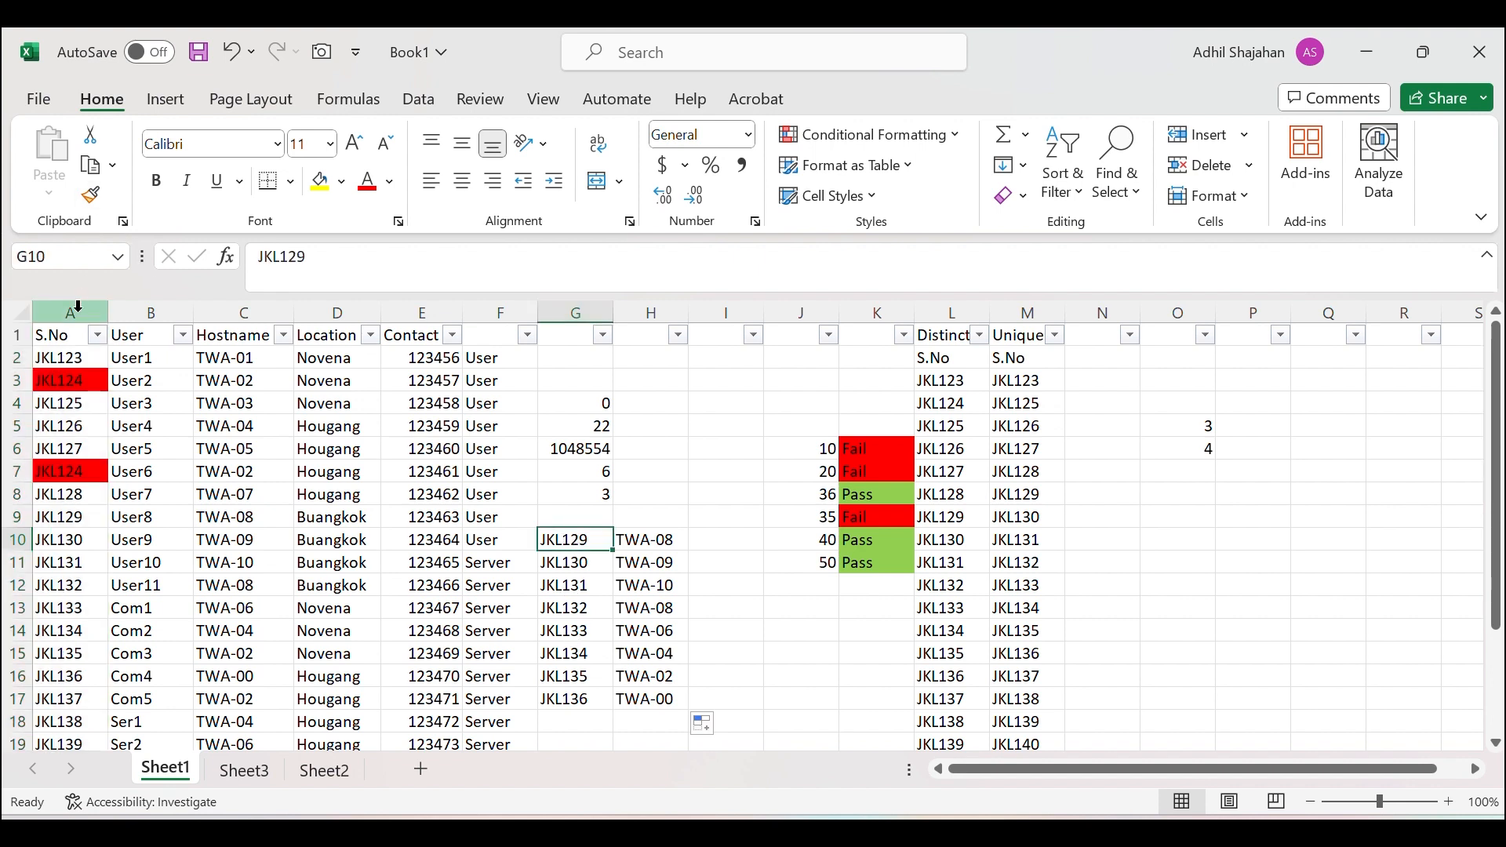
left_click(323, 309)
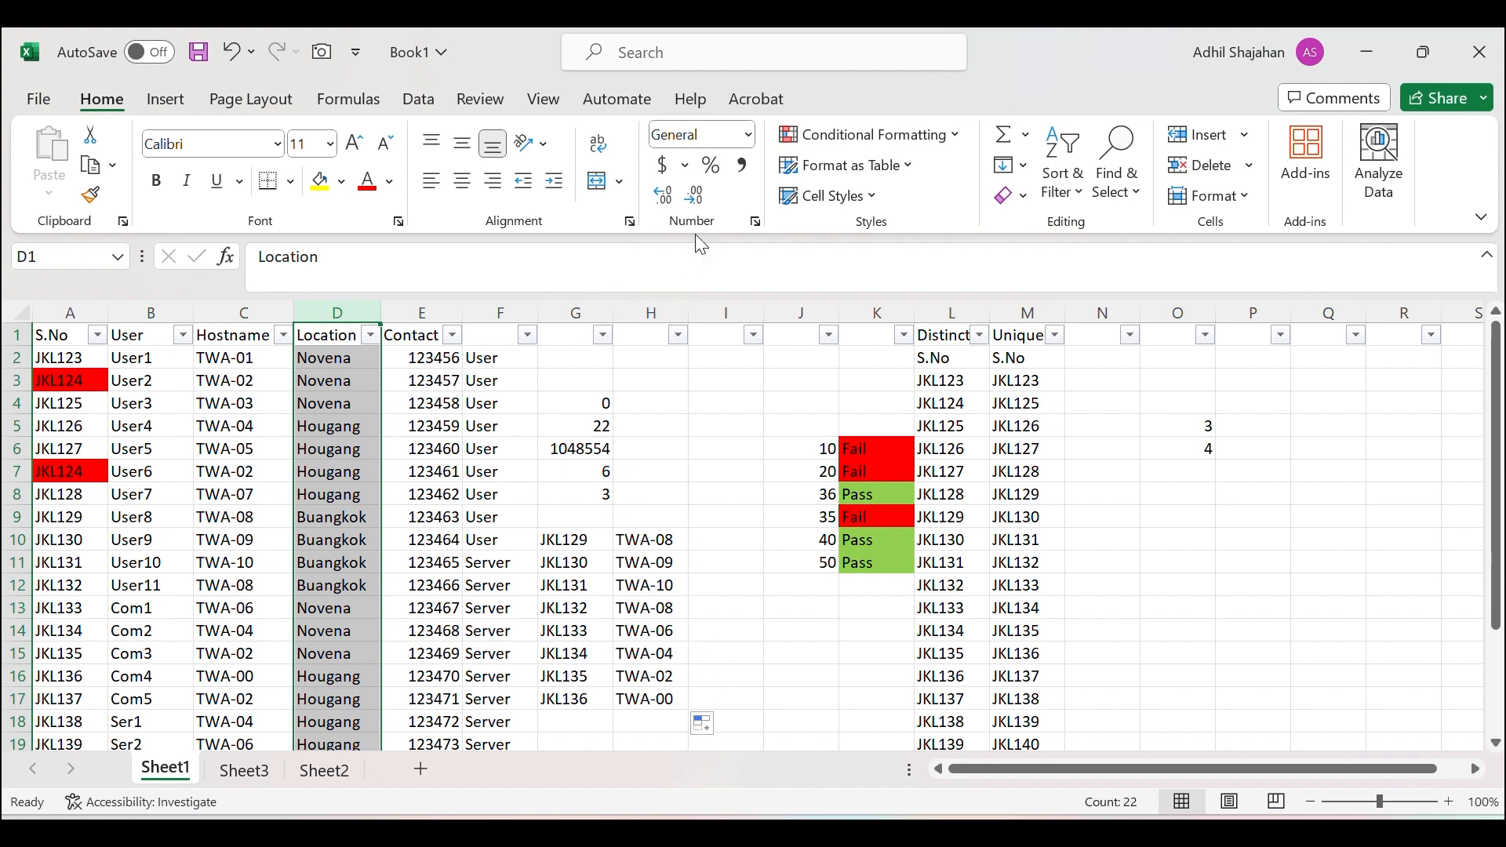
left_click(633, 58)
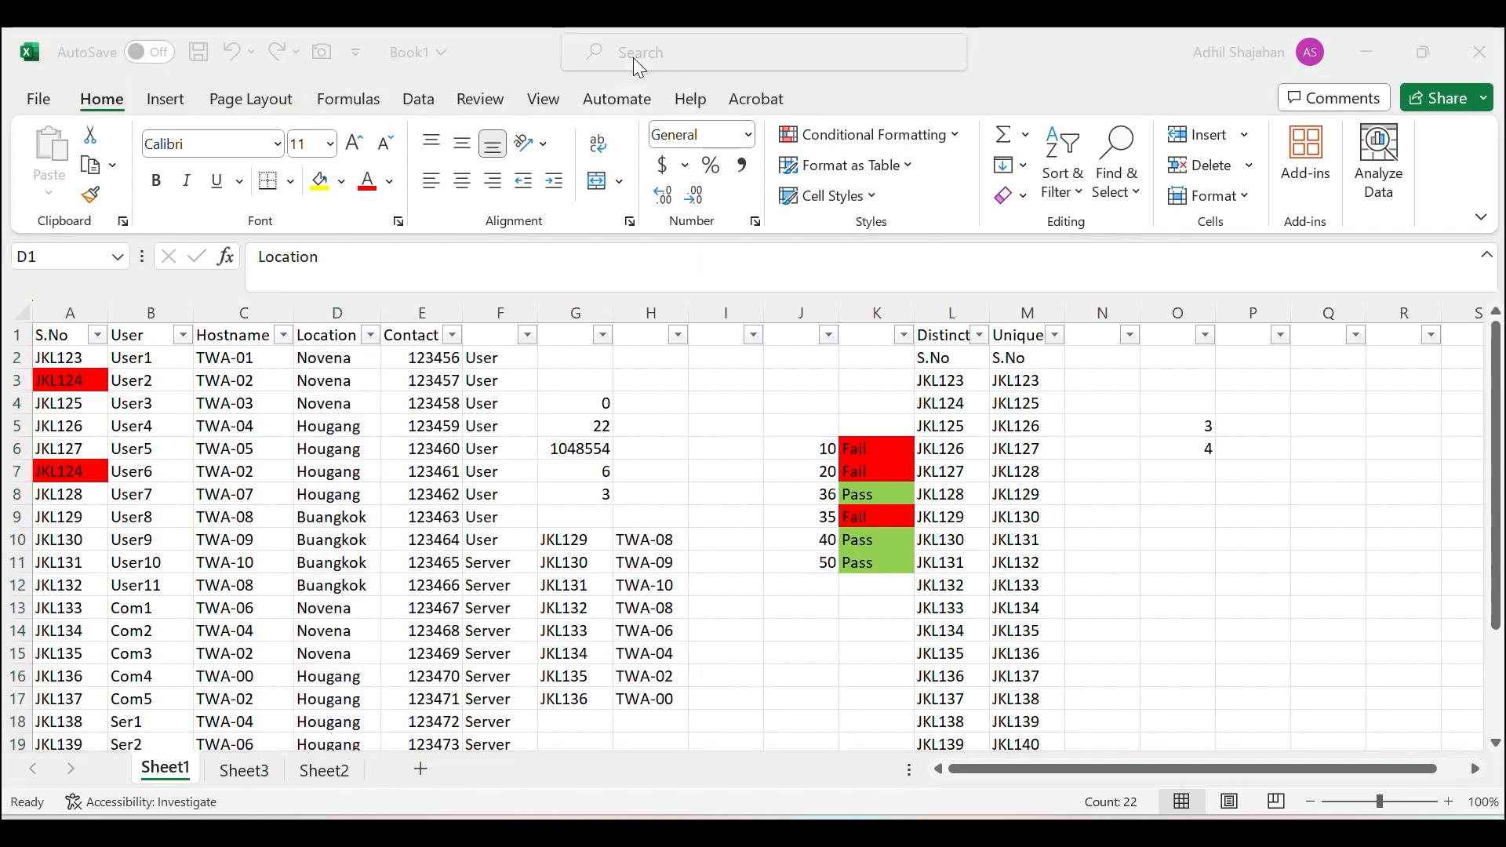